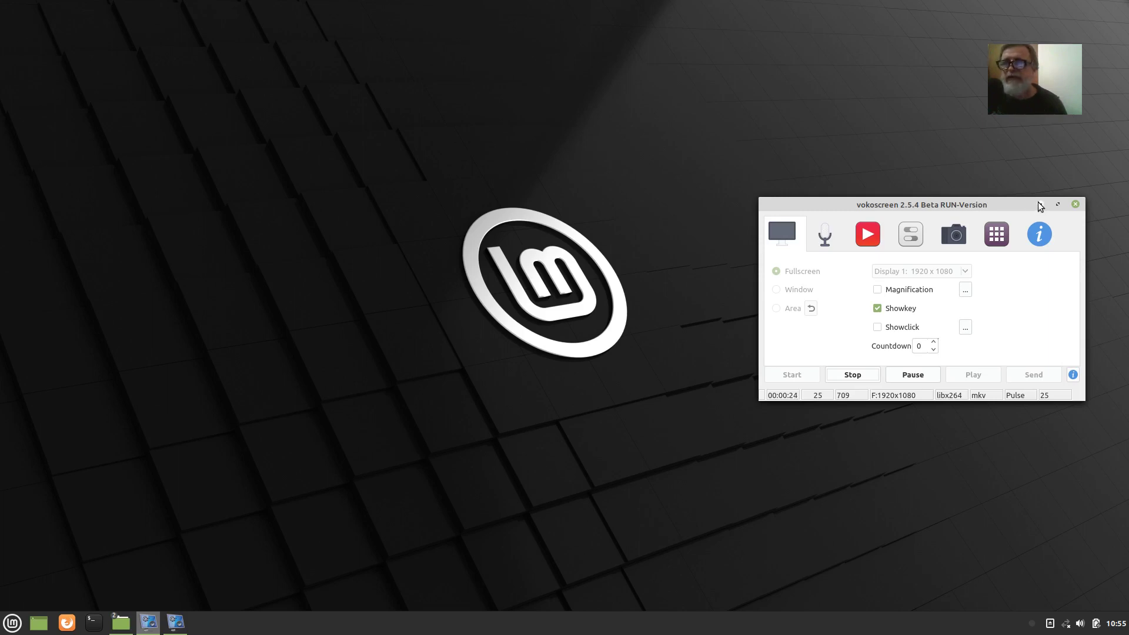
Minimize the screen recorder window and browse the Accessories and Graphics application categories
left_click(1039, 205)
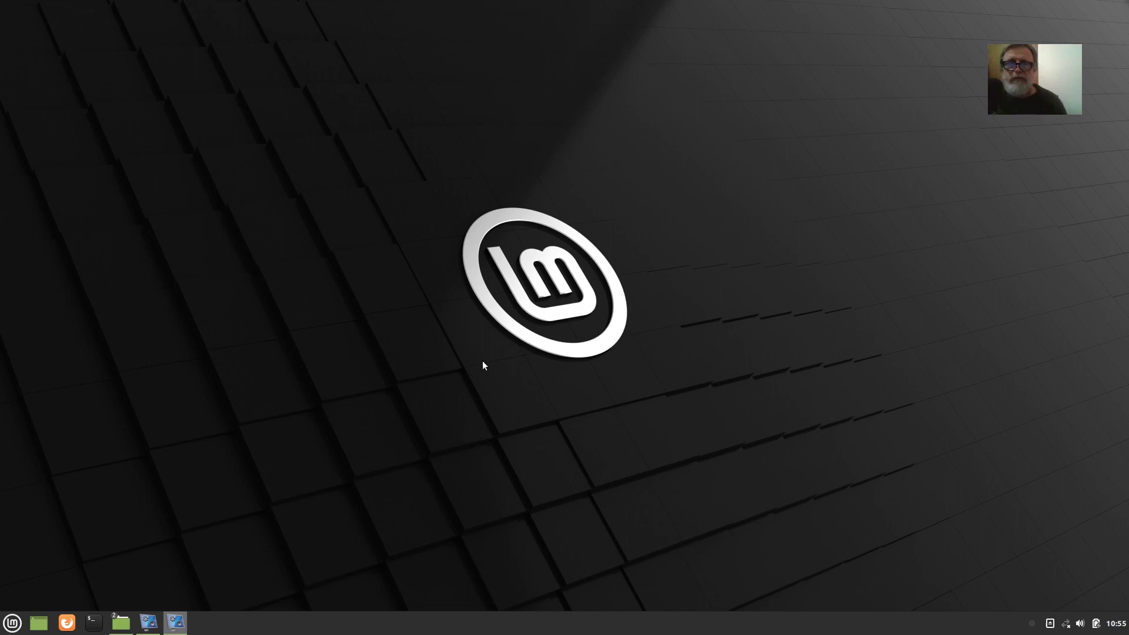
left_click(11, 625)
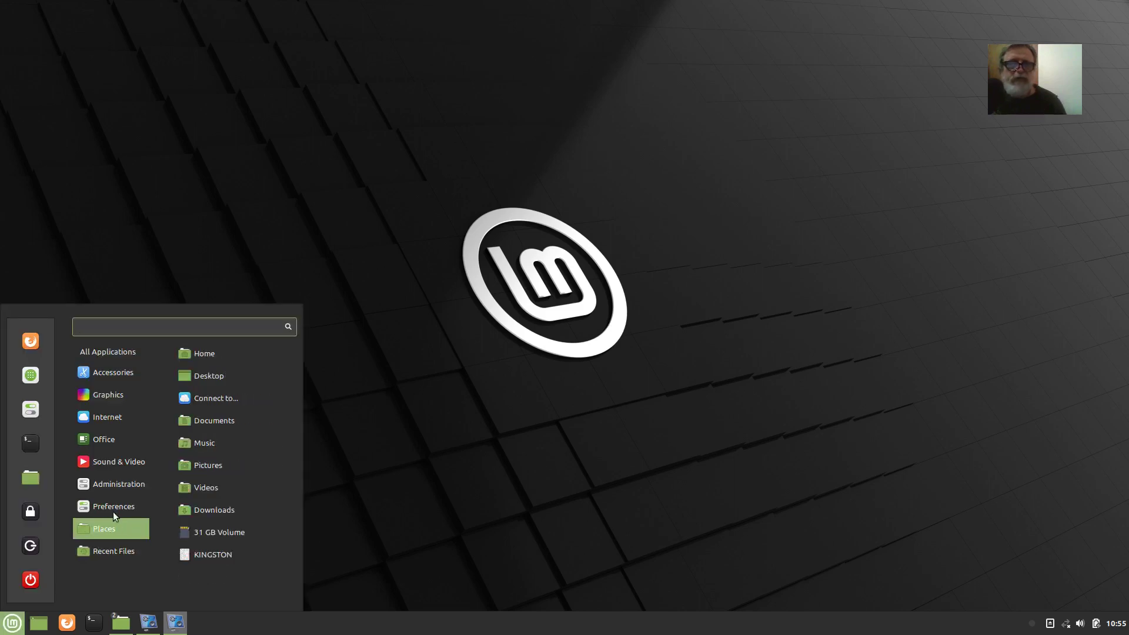
mouse_move(115, 369)
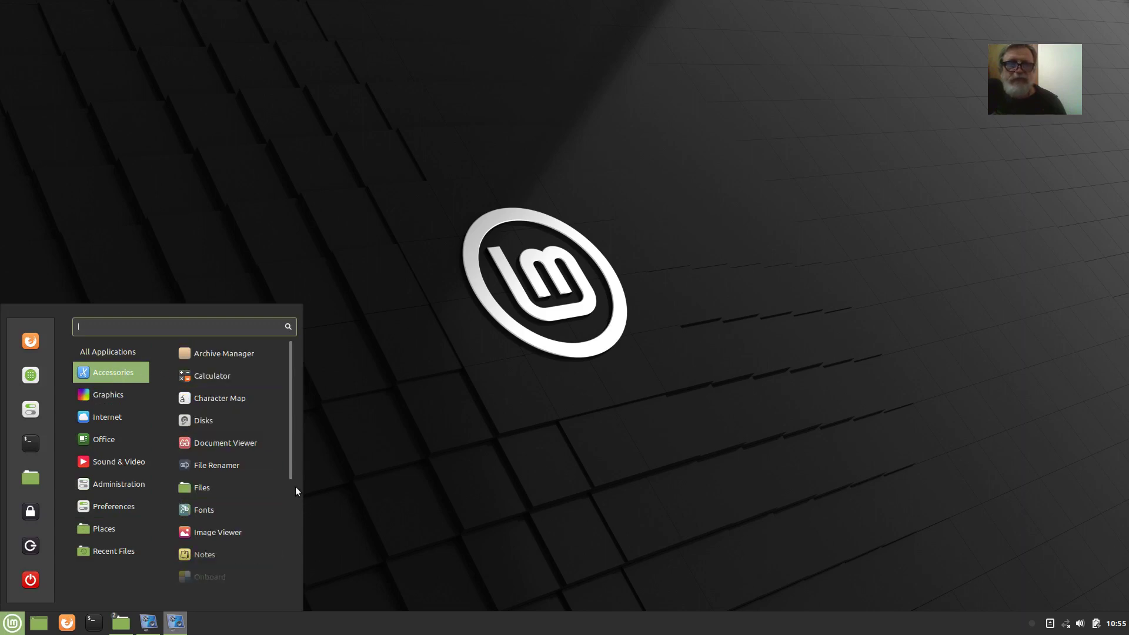
mouse_move(291, 454)
left_mouse_down()
mouse_move(294, 558)
mouse_move(299, 457)
left_mouse_up()
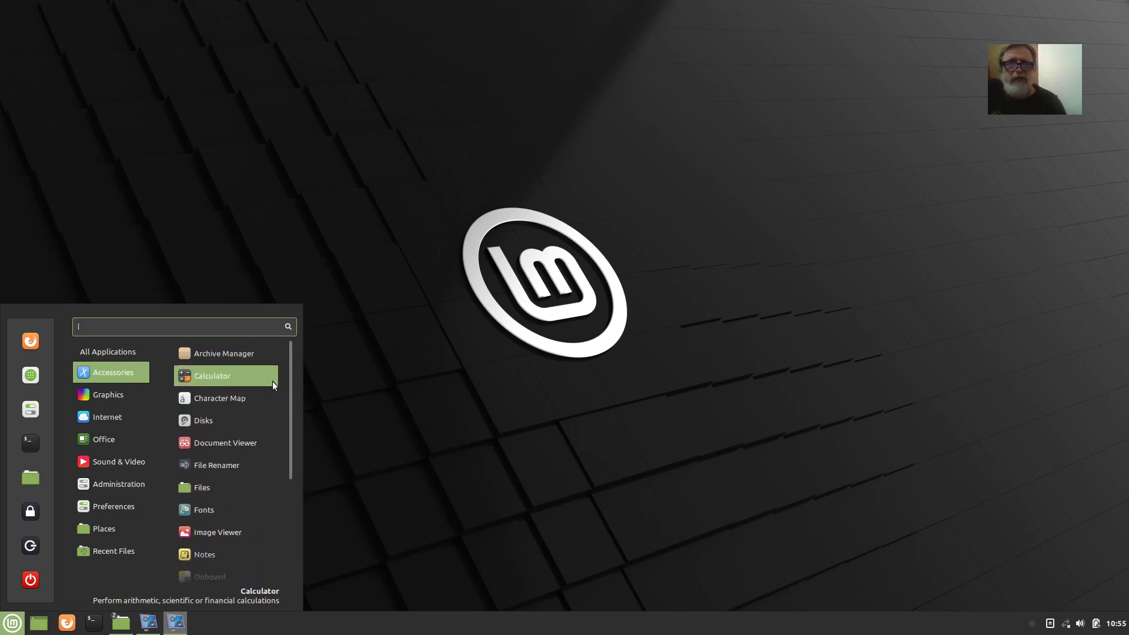
left_click(109, 394)
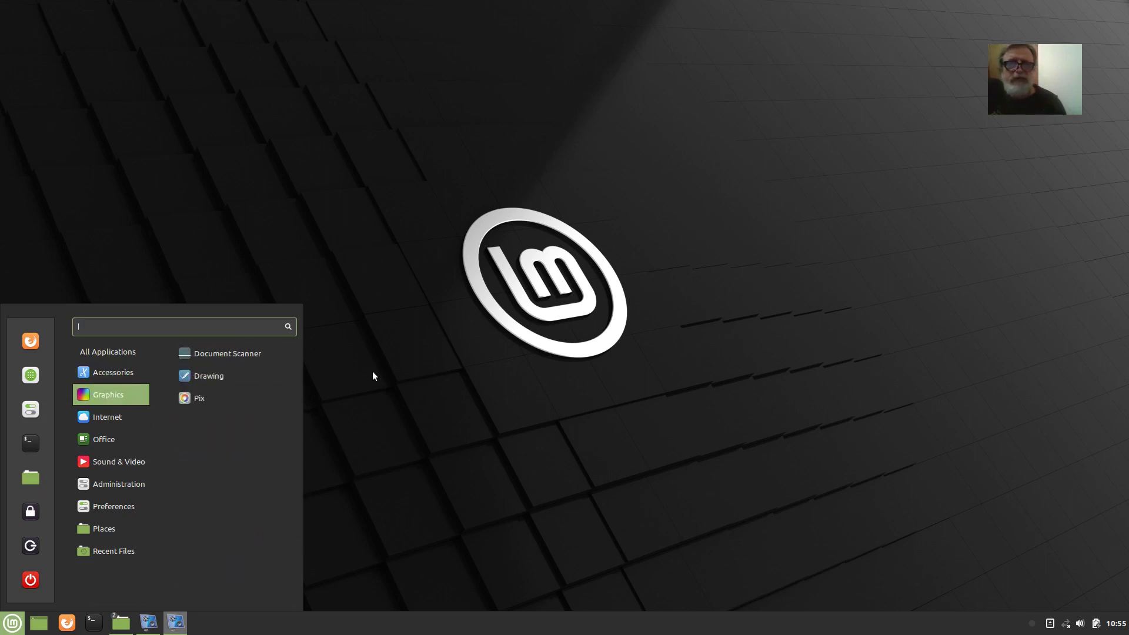
left_click(471, 290)
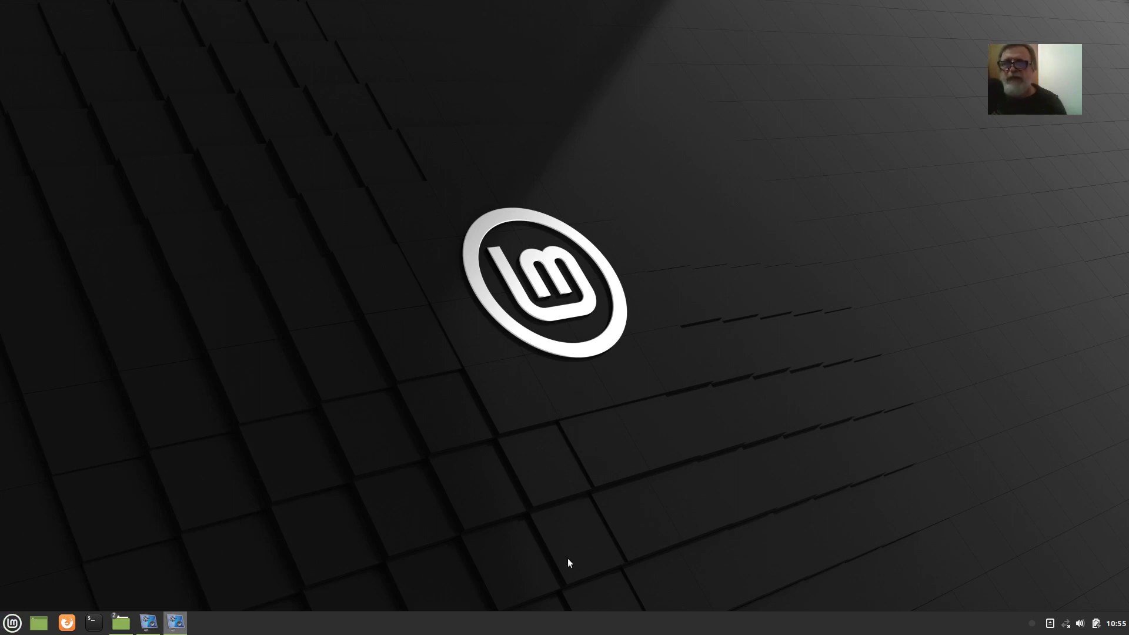
Move the desktop panel to the top edge of the screen
right_click(510, 625)
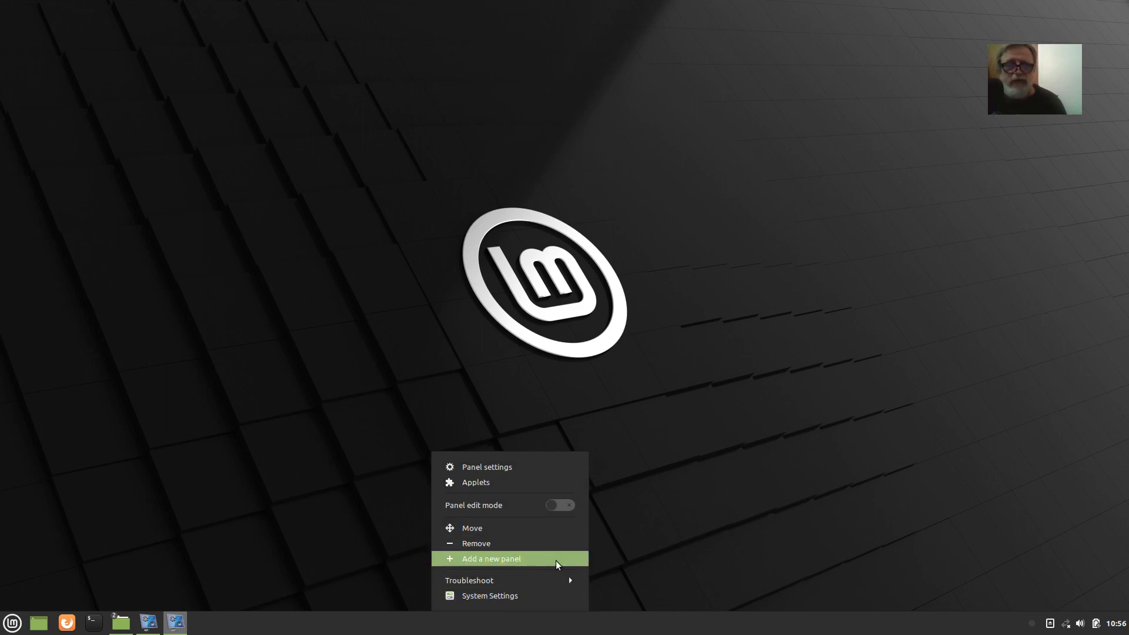
left_click(509, 532)
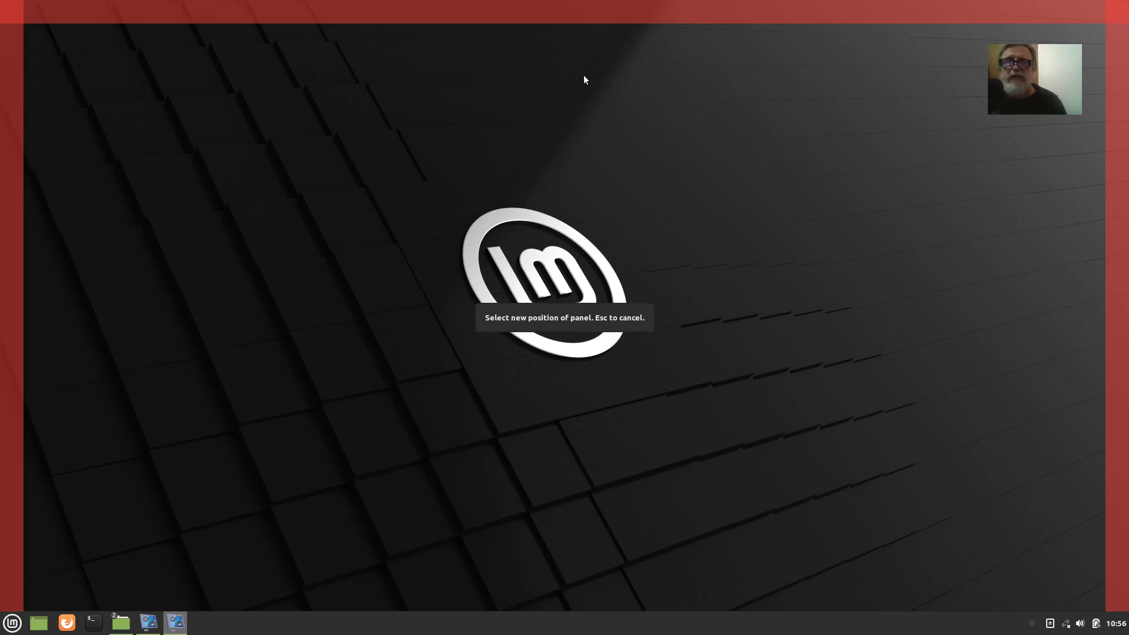
left_click(594, 15)
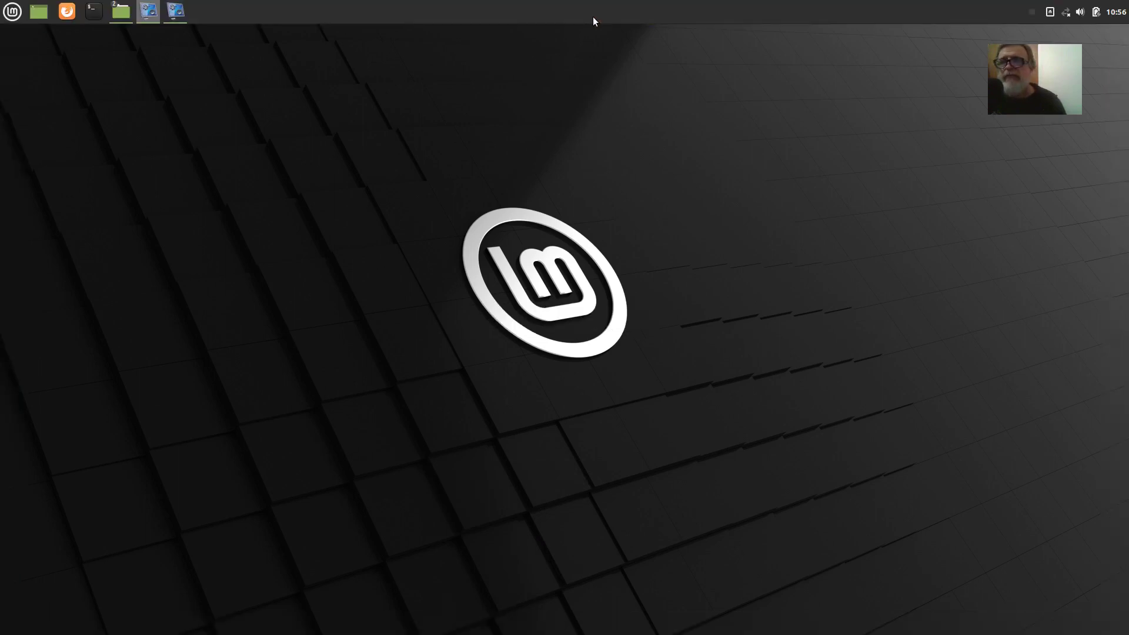
right_click(593, 21)
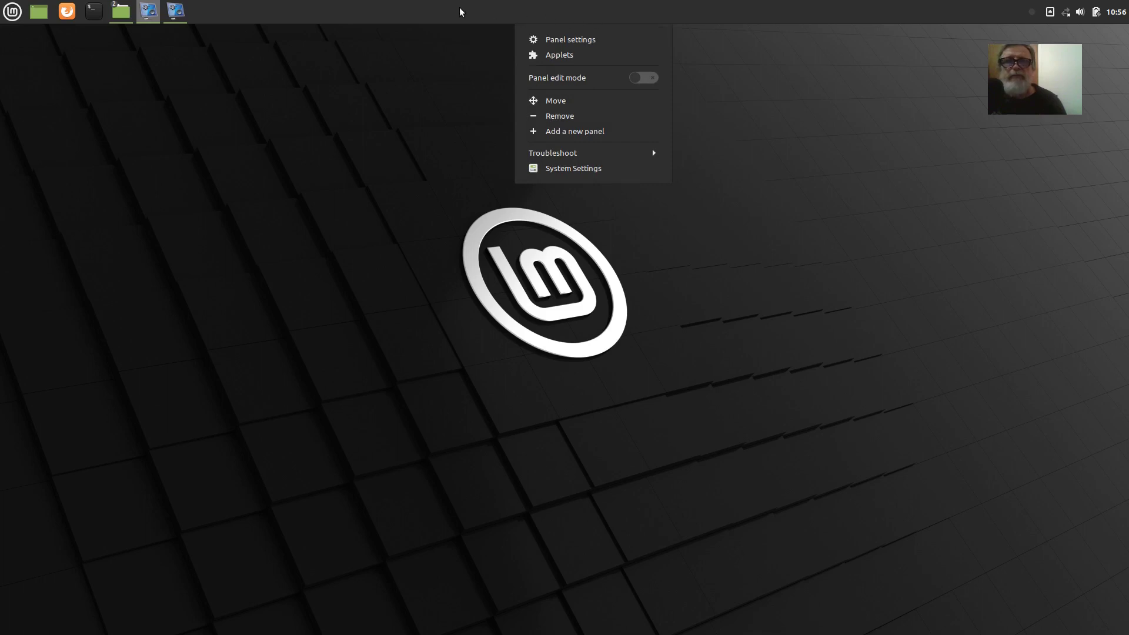
left_click(399, 3)
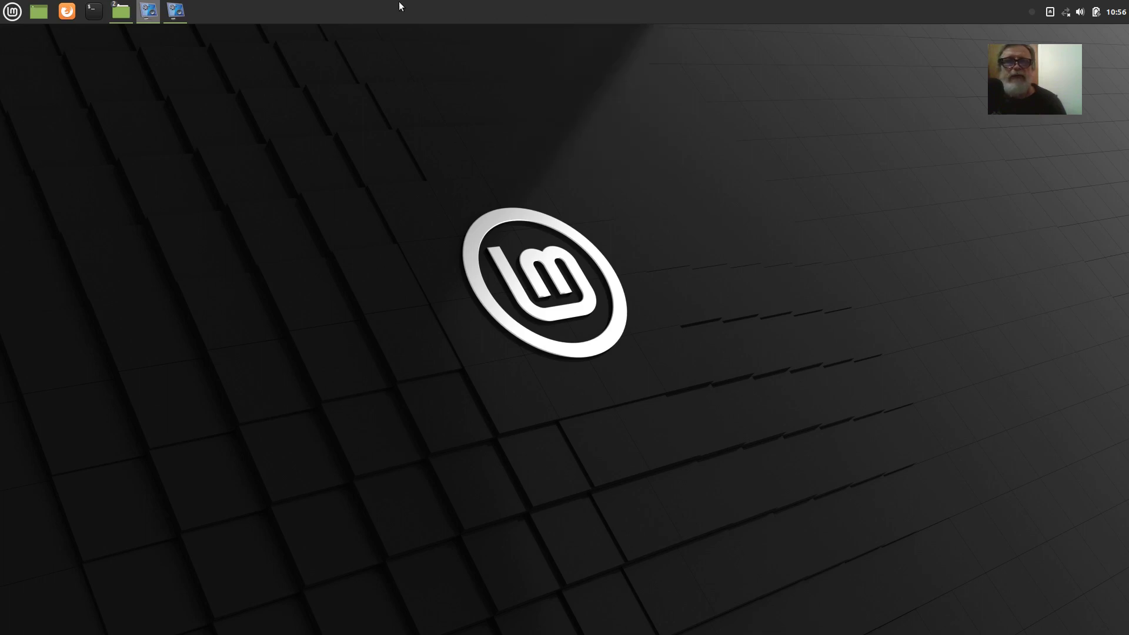
Add a launcher for the Pix application from the Graphics category to the panel
left_click(10, 13)
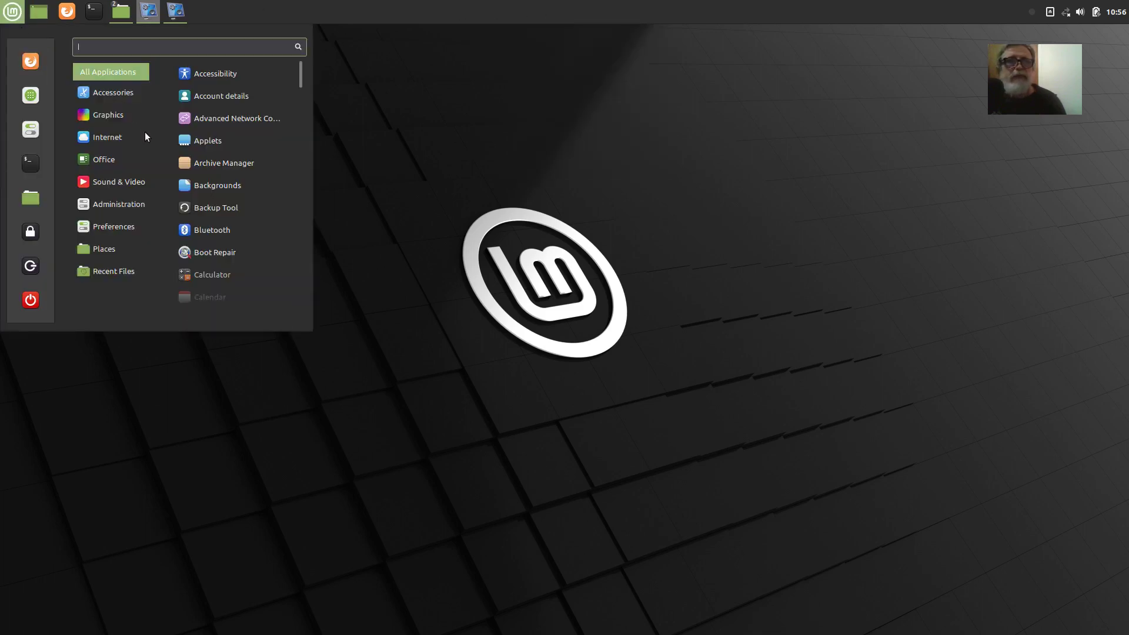
mouse_move(140, 137)
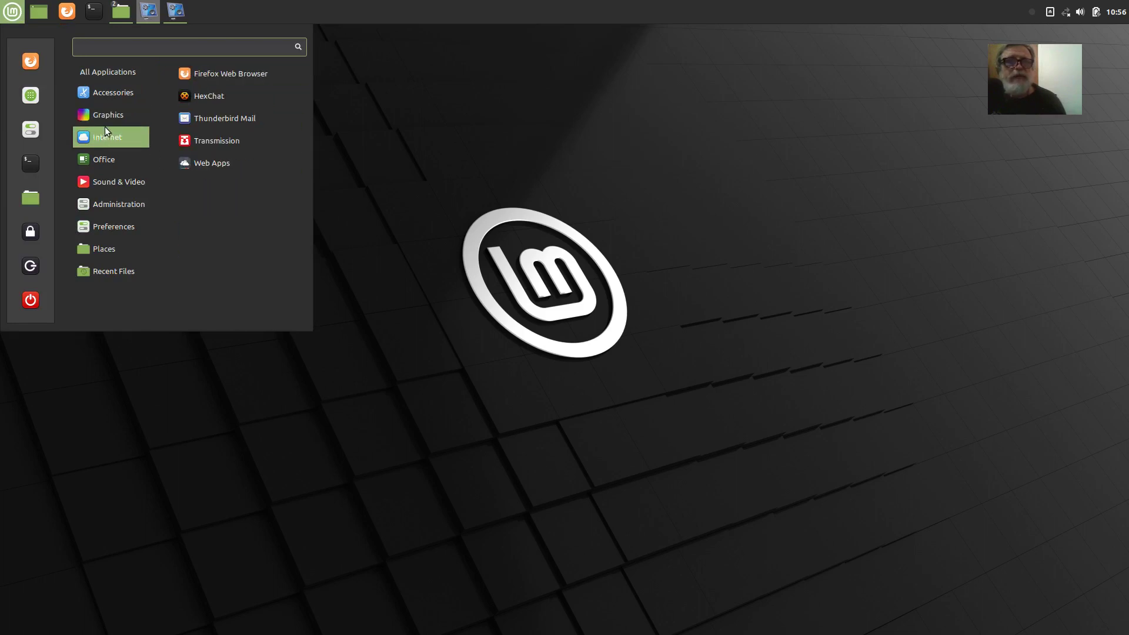
mouse_move(108, 118)
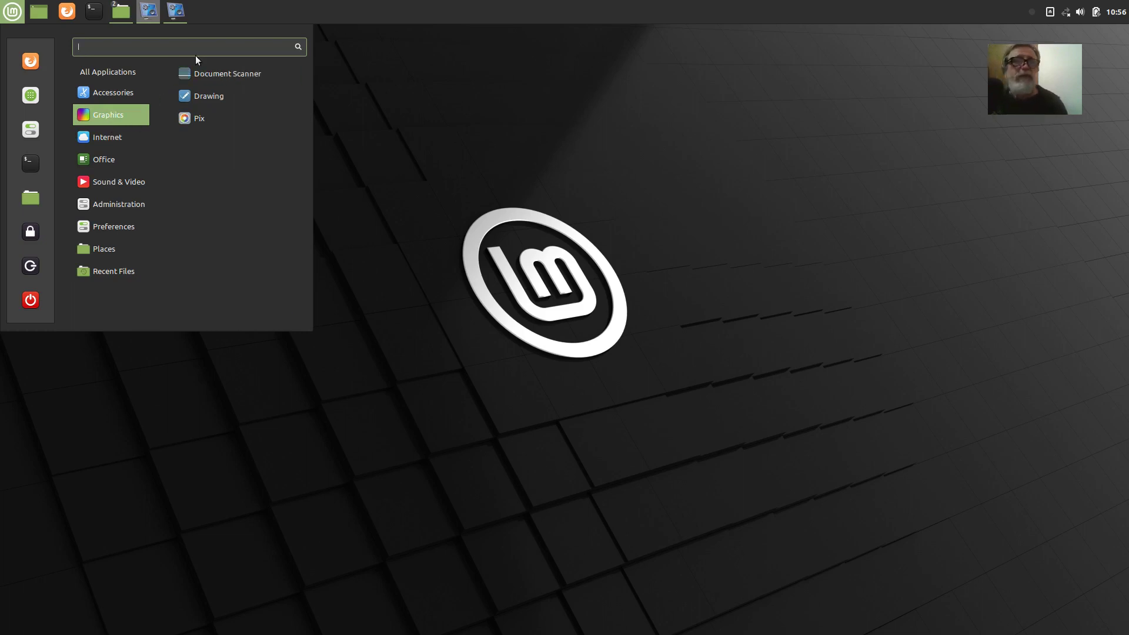
mouse_move(129, 158)
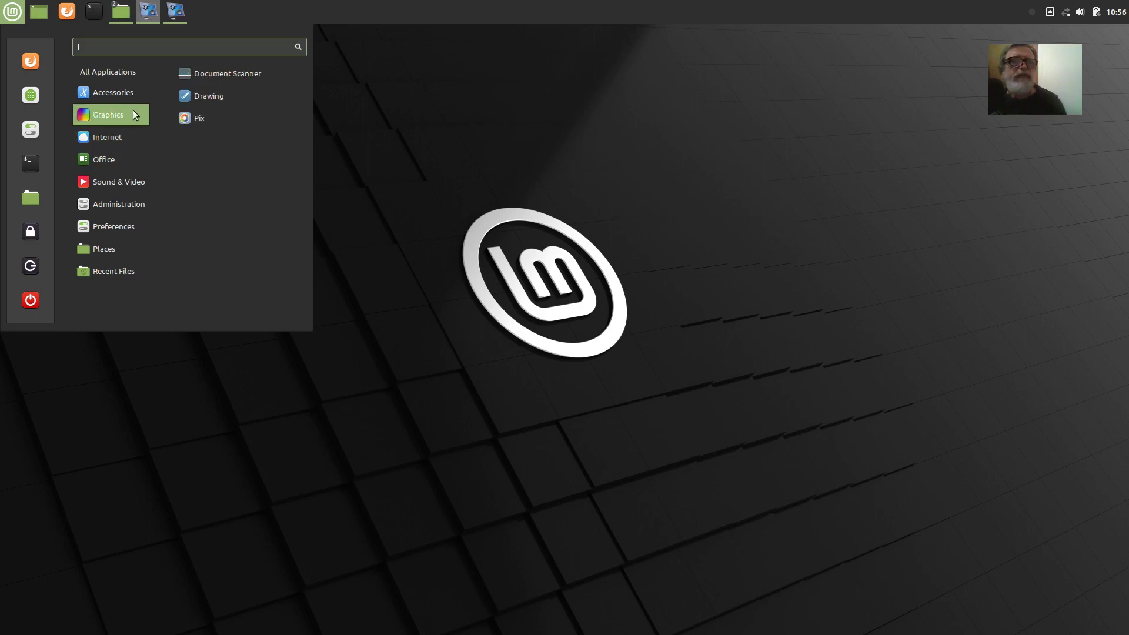
right_click(195, 119)
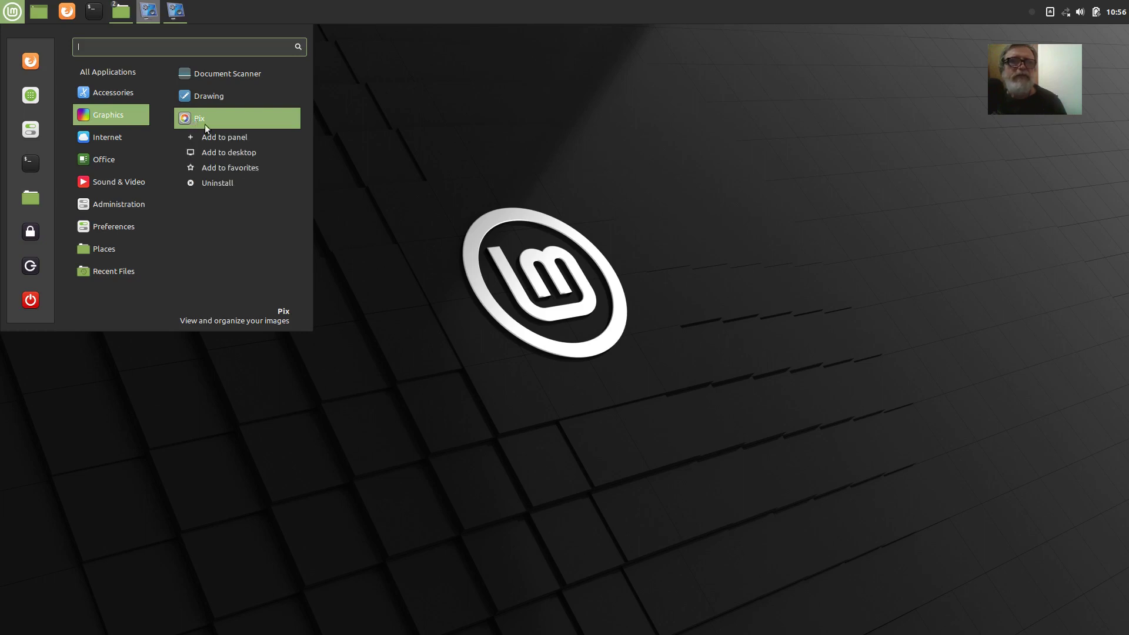
left_click(222, 137)
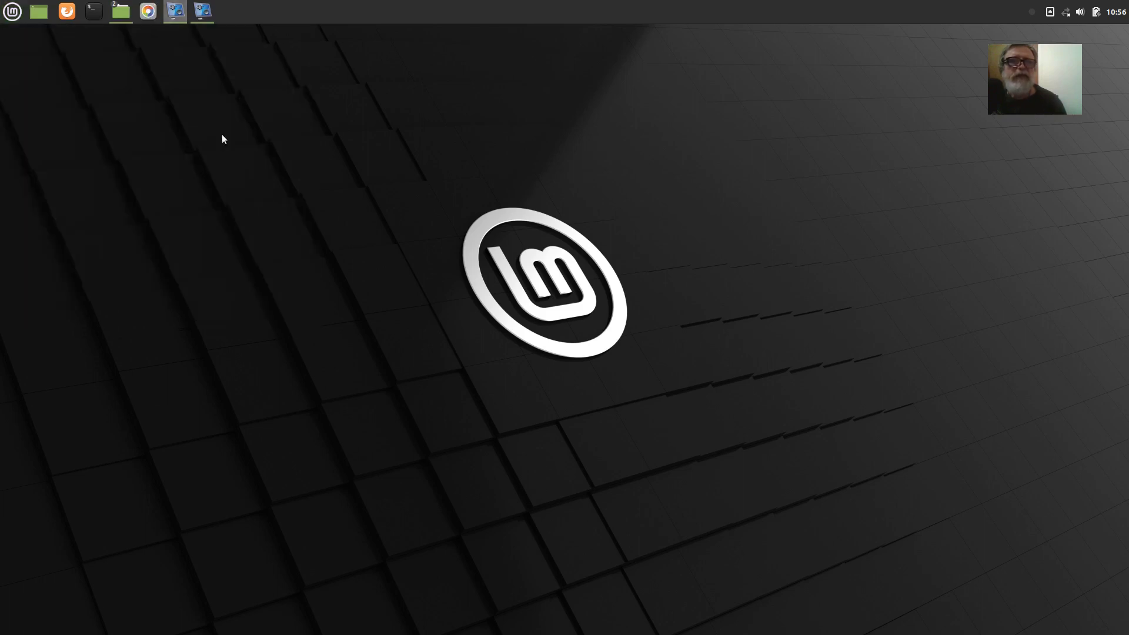
Launch Pix from its new panel launcher, view the properties of the first screenshot in Pictures, and close it
left_click(148, 12)
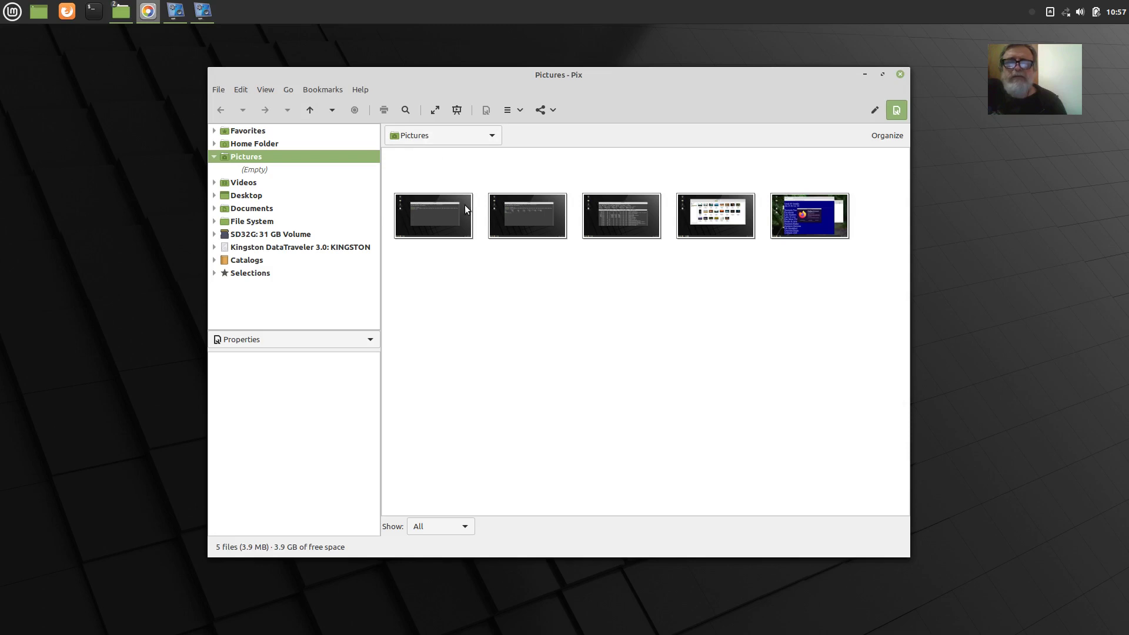
left_click(434, 220)
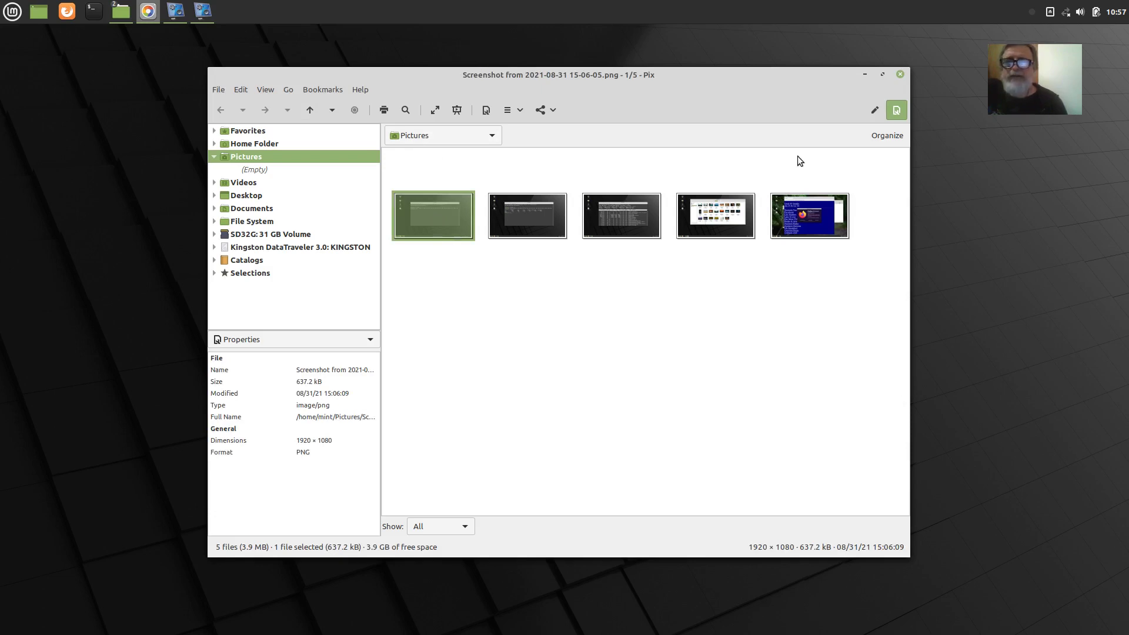
left_click(903, 76)
Open the desktop background settings, show the Ulyana image collection, and enlarge the window to fit more thumbnails
right_click(760, 103)
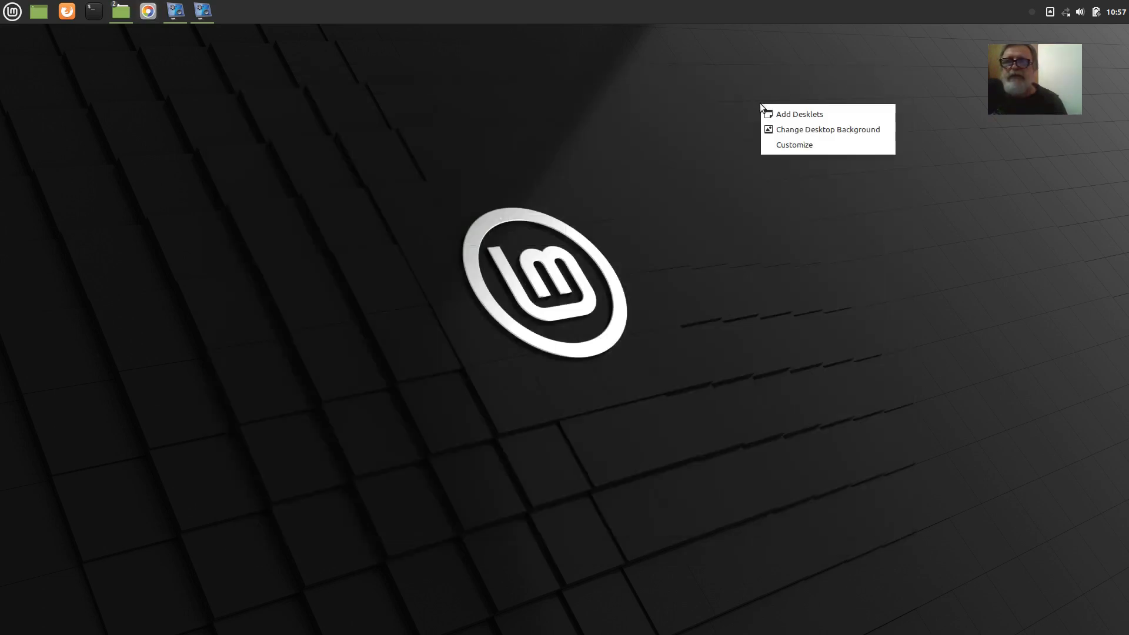
left_click(802, 132)
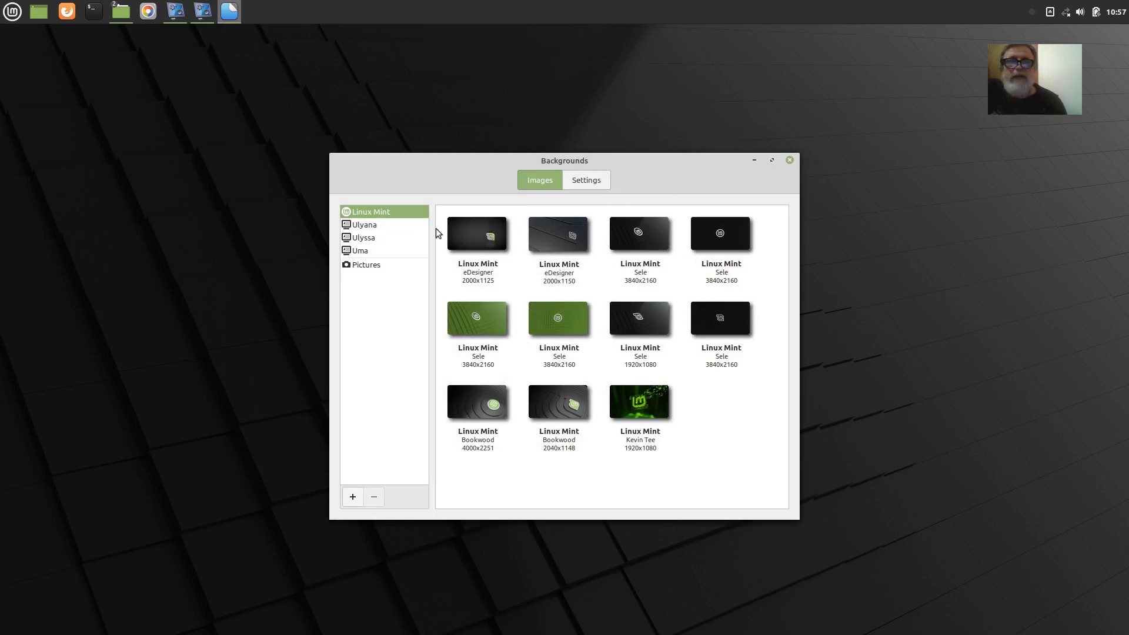
left_click(367, 225)
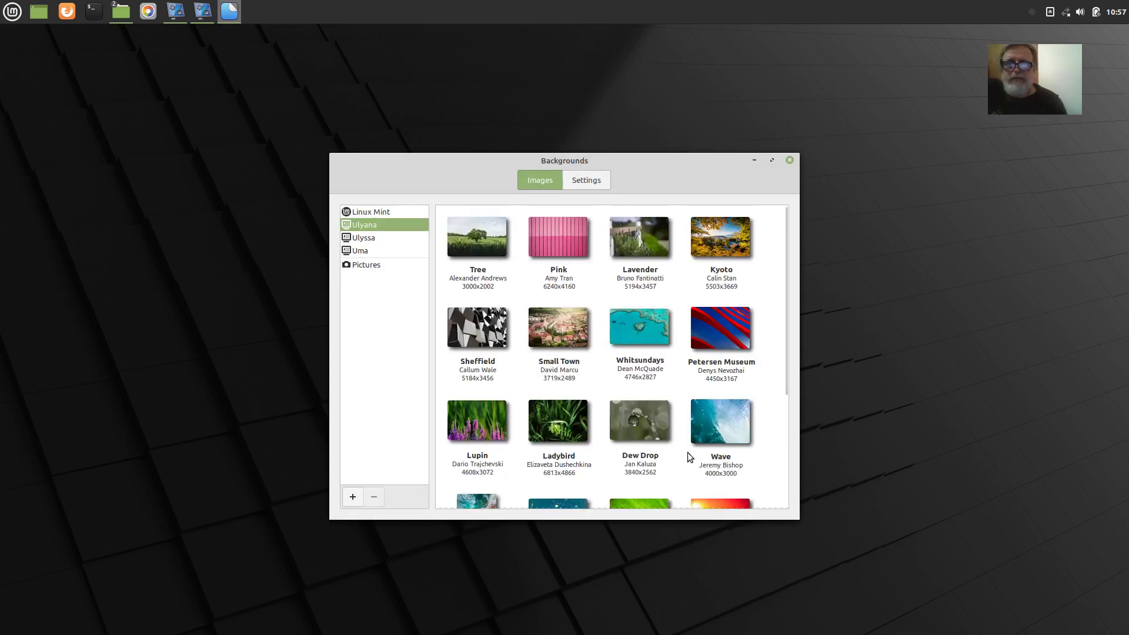
left_click_drag(798, 516, 976, 525)
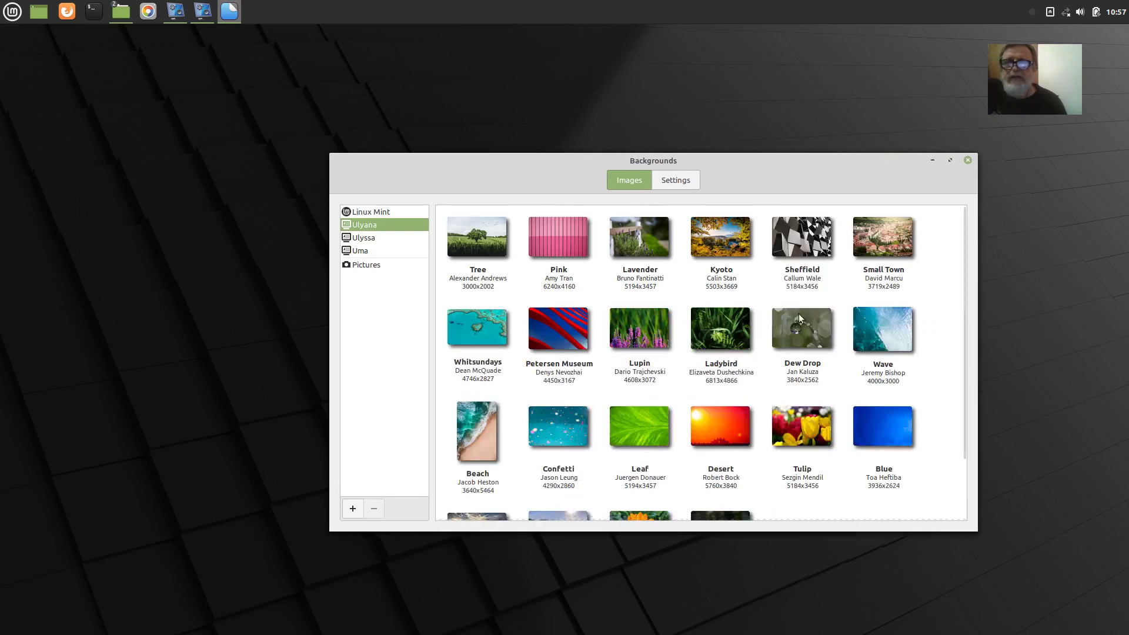
left_click_drag(696, 157, 561, 89)
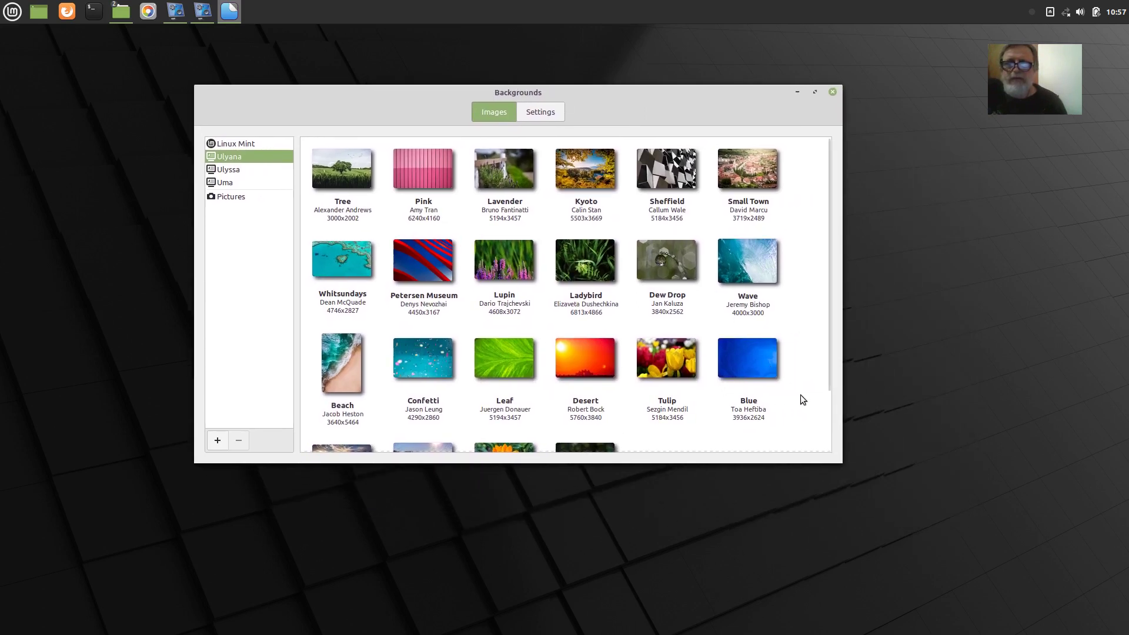
left_click_drag(837, 454, 918, 509)
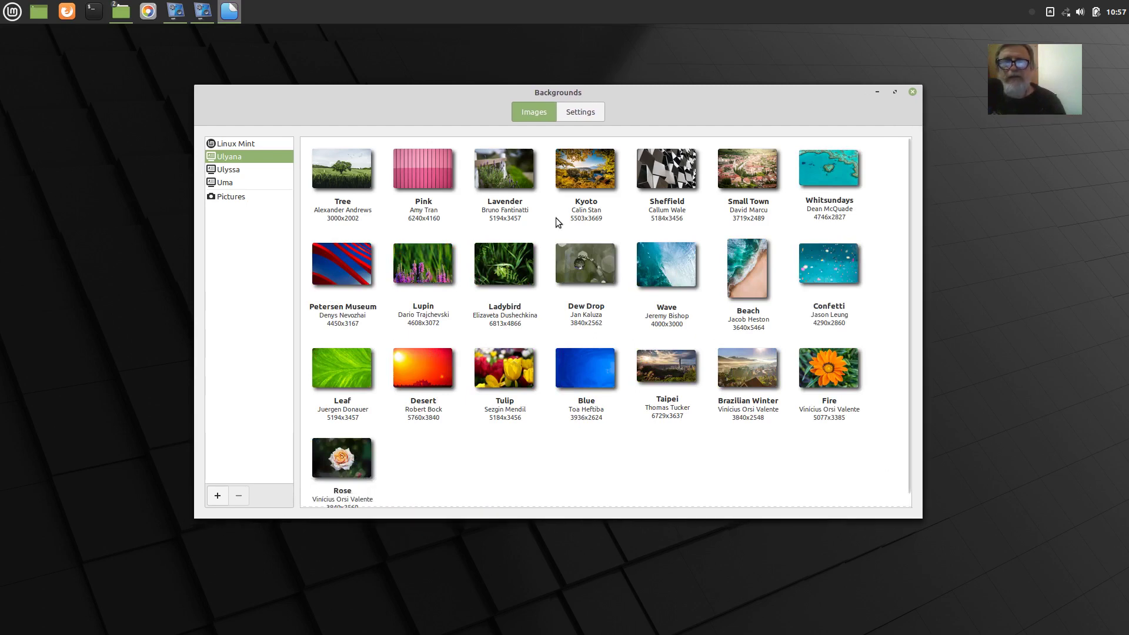
Try the Kyoto and Tree images from the Ulyana collection as desktop background, viewing each on the uncovered desktop
left_click(582, 175)
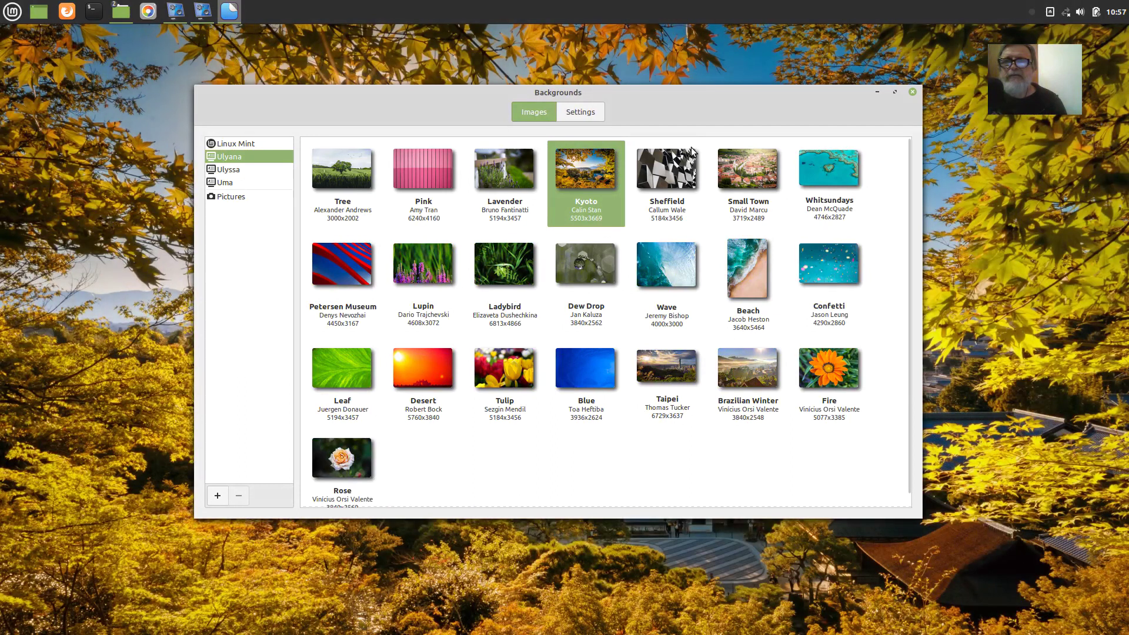
left_click(876, 93)
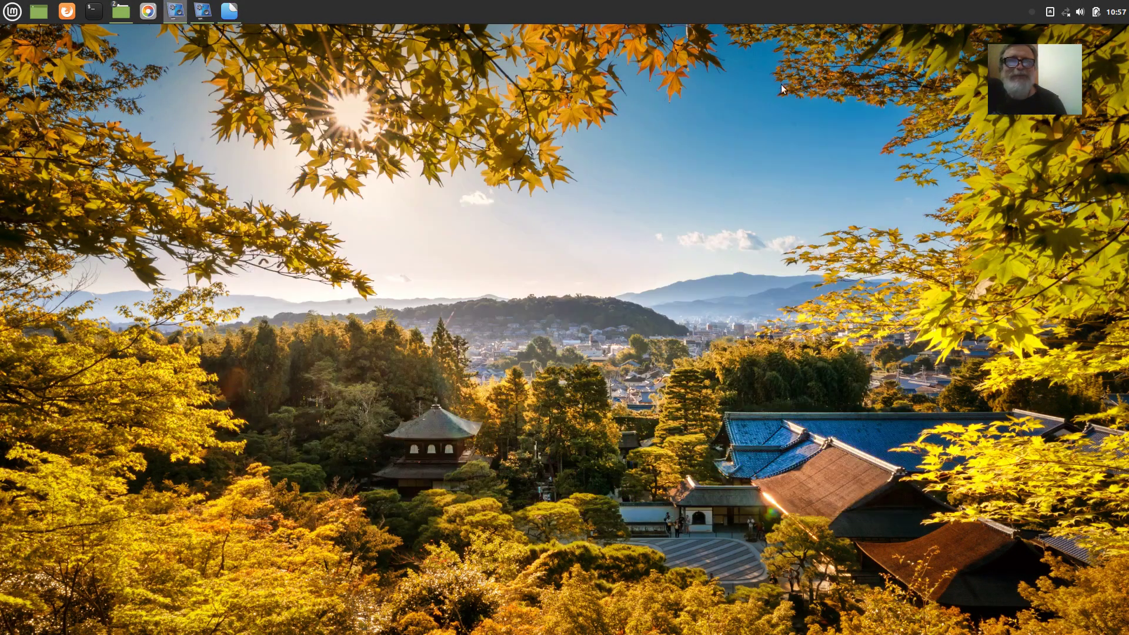
left_click(237, 18)
left_click(345, 171)
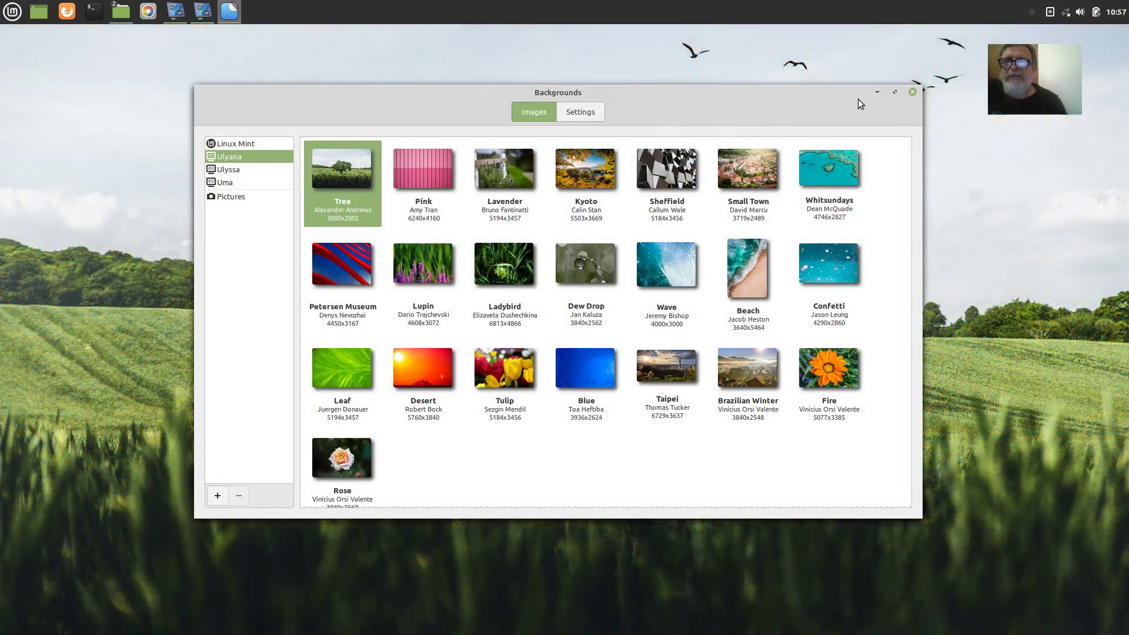
left_click(876, 92)
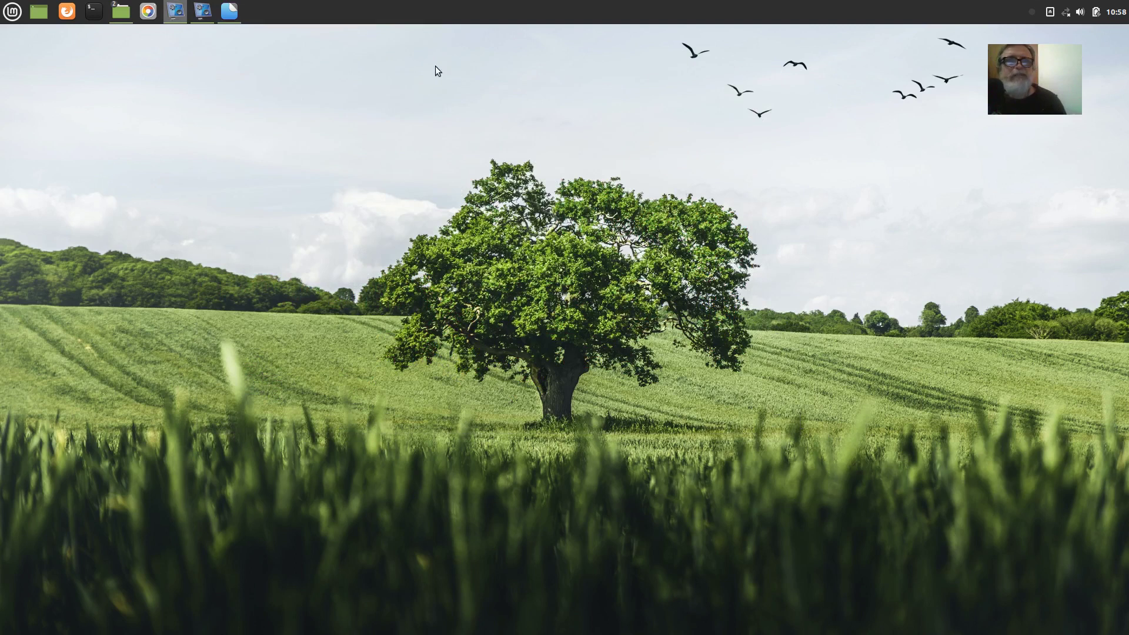
Set the Sydney image from the Ulyssa collection as the desktop background and view it on the uncovered desktop
left_click(229, 12)
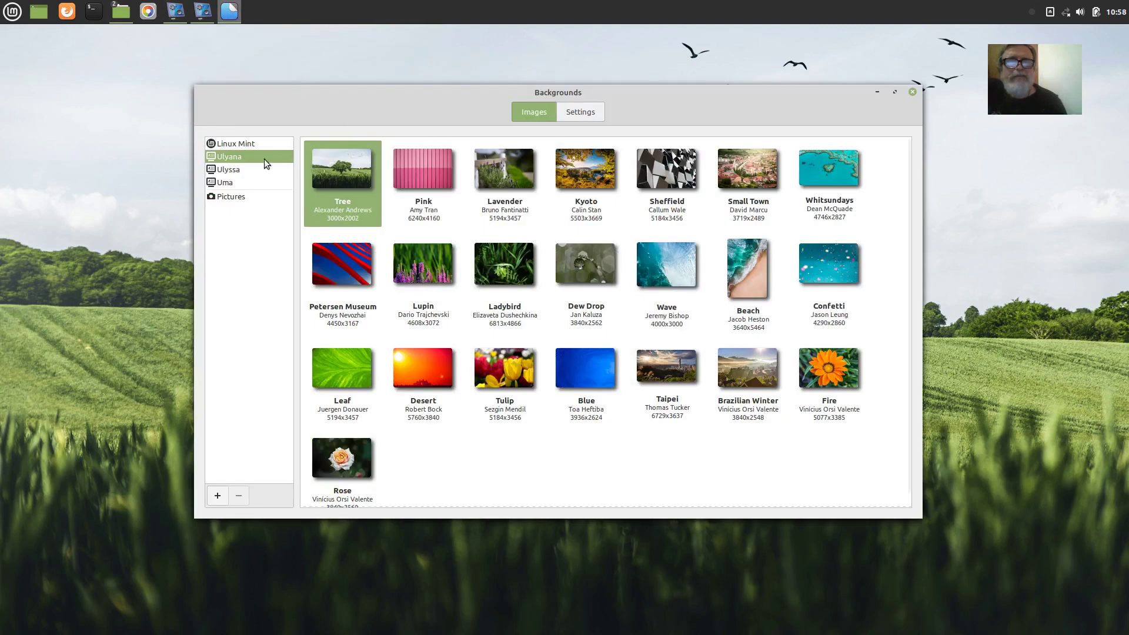
left_click(233, 168)
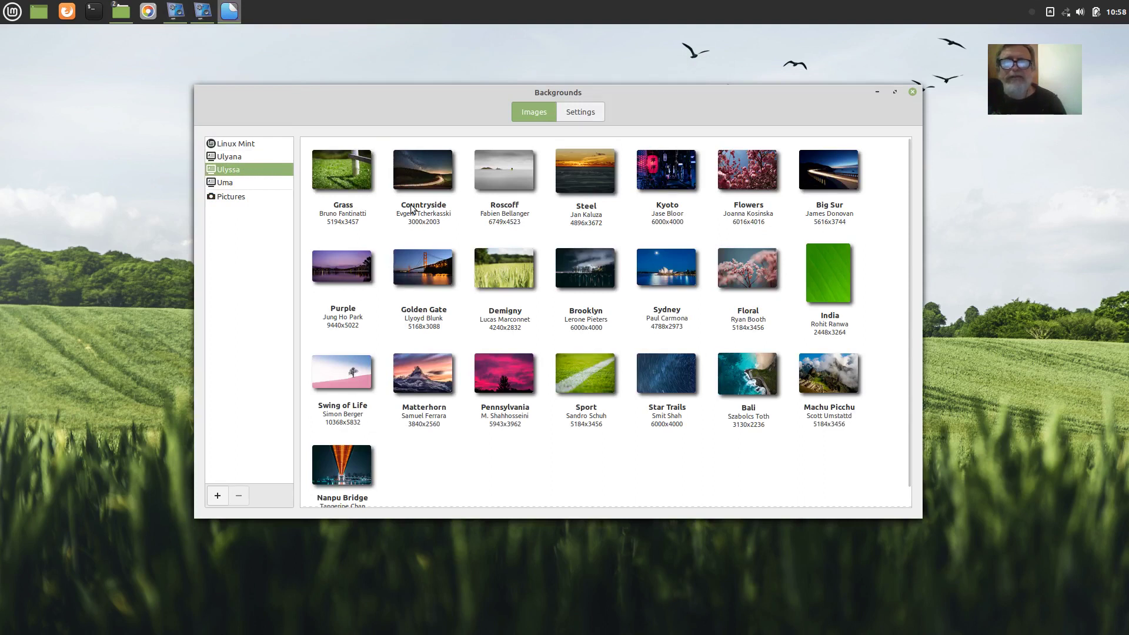
left_click(661, 261)
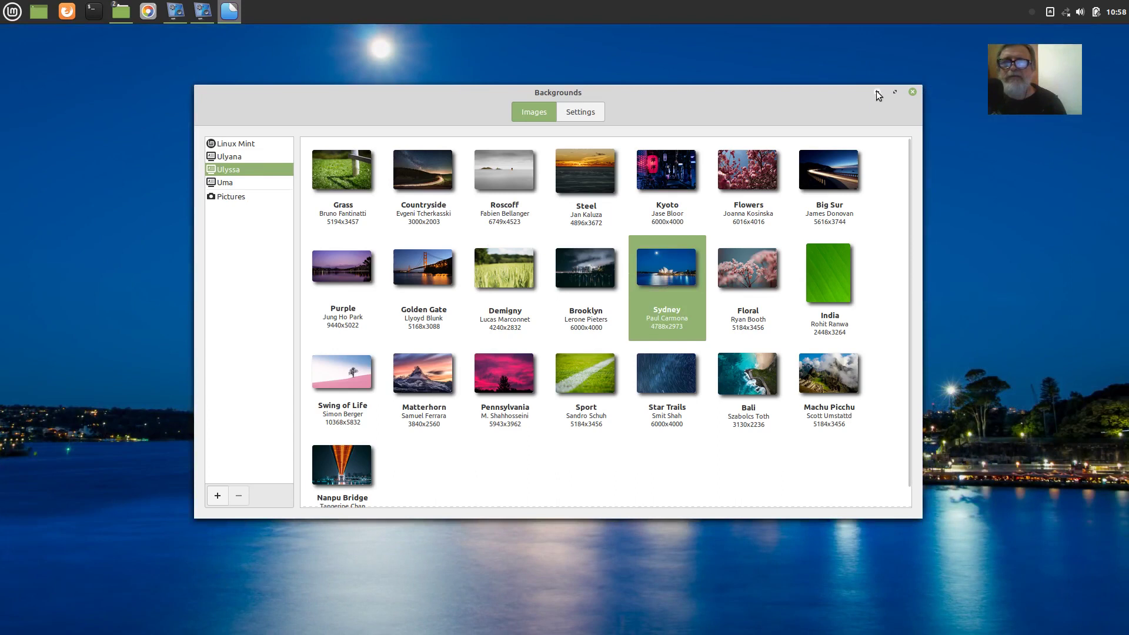
left_click(877, 93)
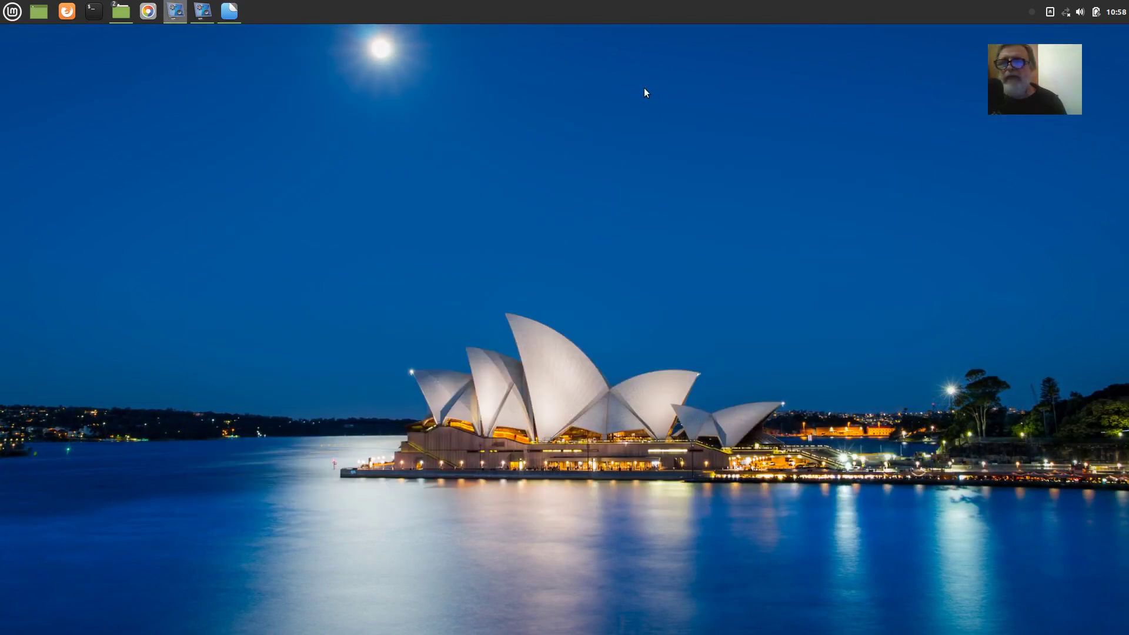
Restore the Backgrounds window and show the Uma image collection
mouse_move(175, 11)
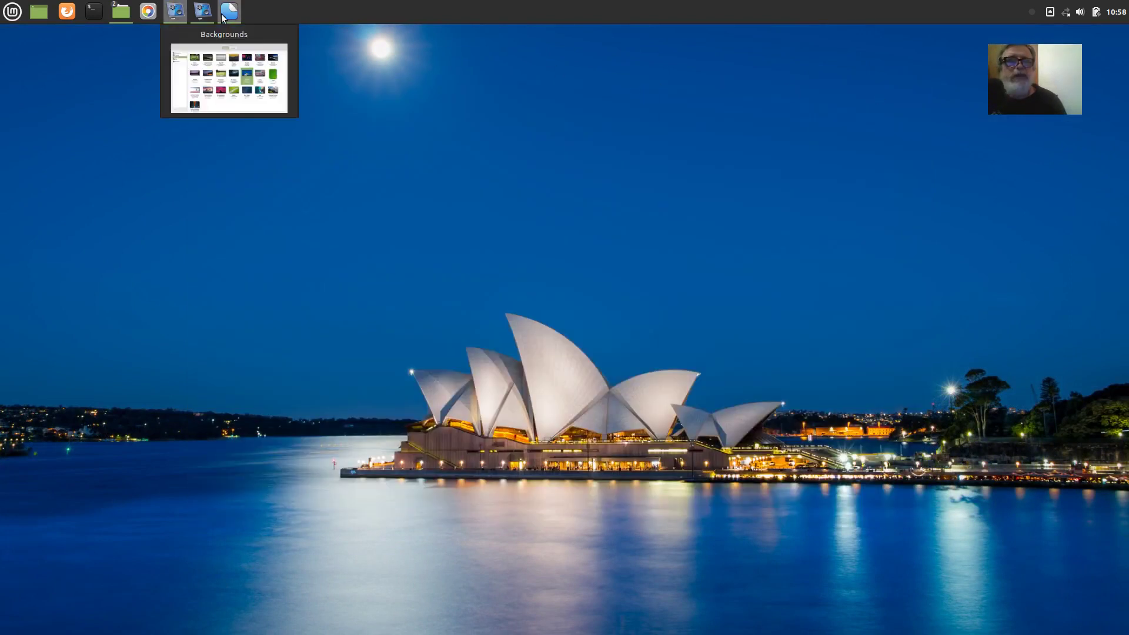
mouse_move(241, 38)
left_click(252, 69)
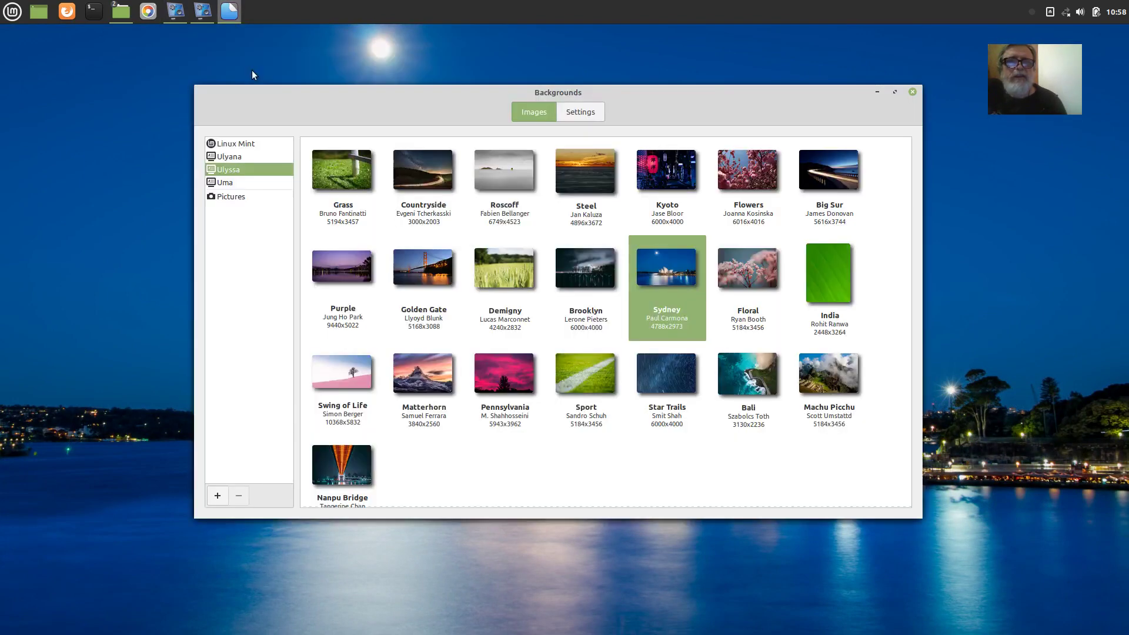
left_click(235, 182)
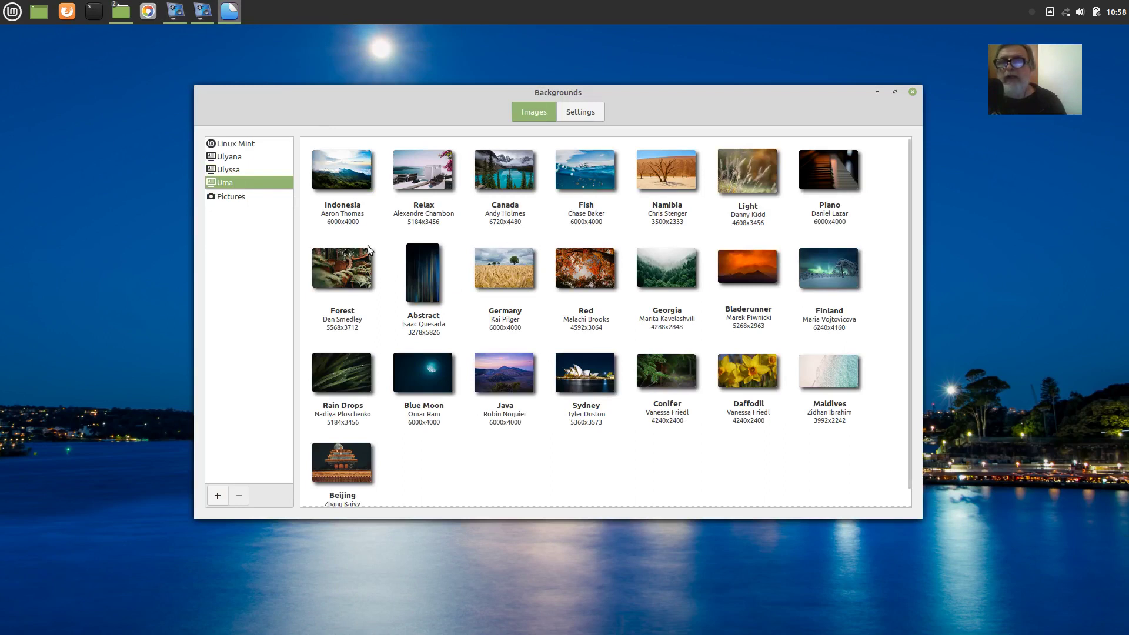
Try the Sydney image from the Uma collection as desktop background, view it on the uncovered desktop, and restore the Backgrounds window
left_click(591, 372)
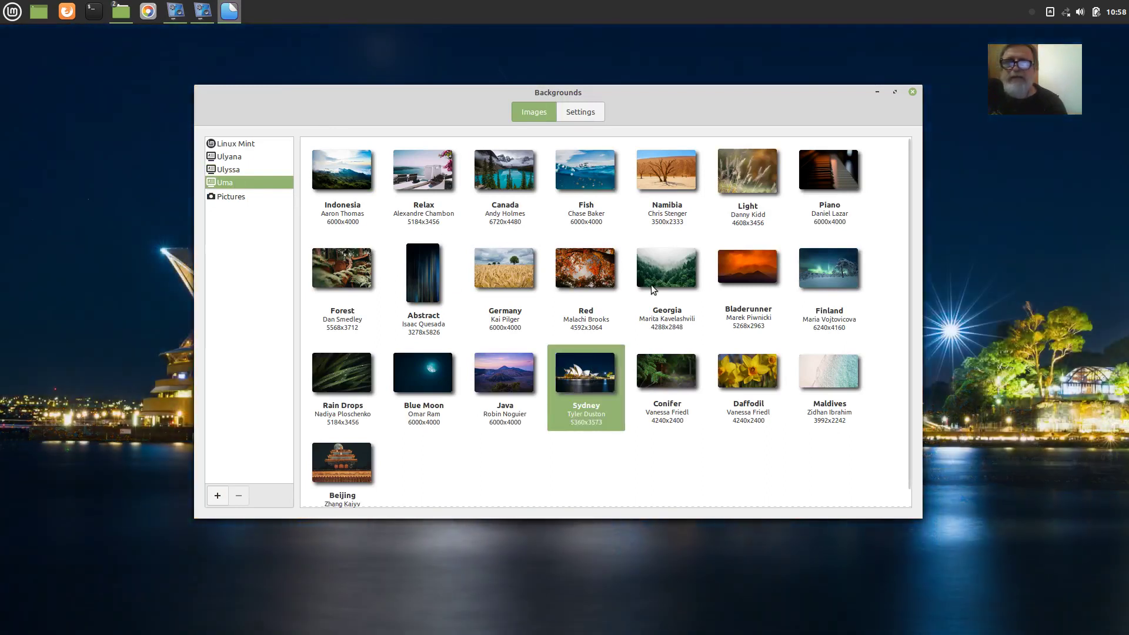
left_click(878, 93)
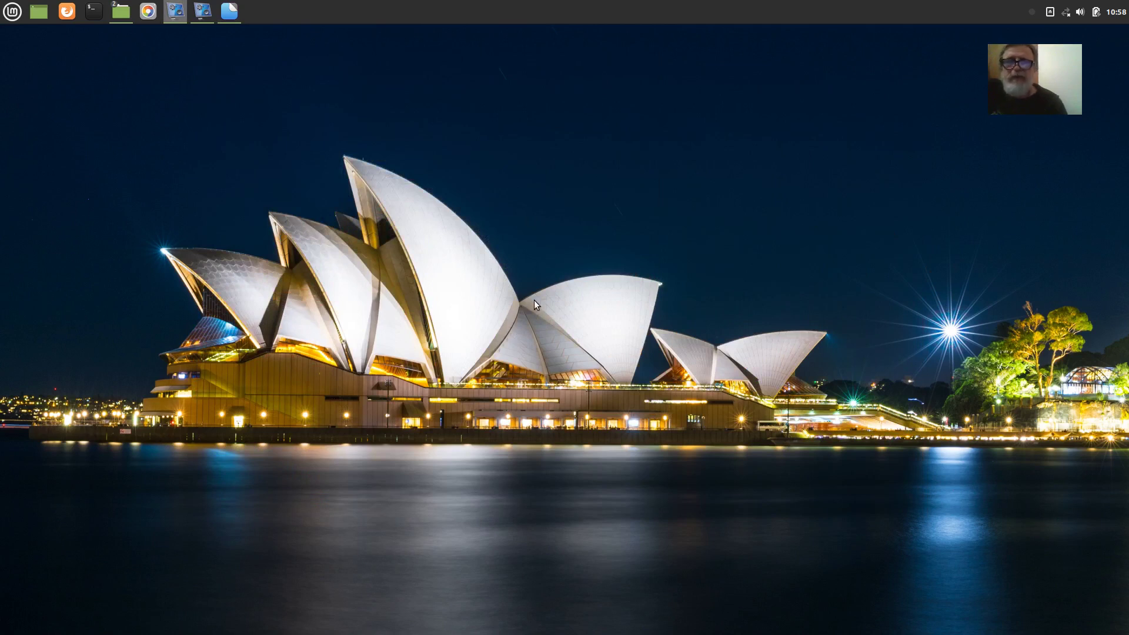
mouse_move(229, 16)
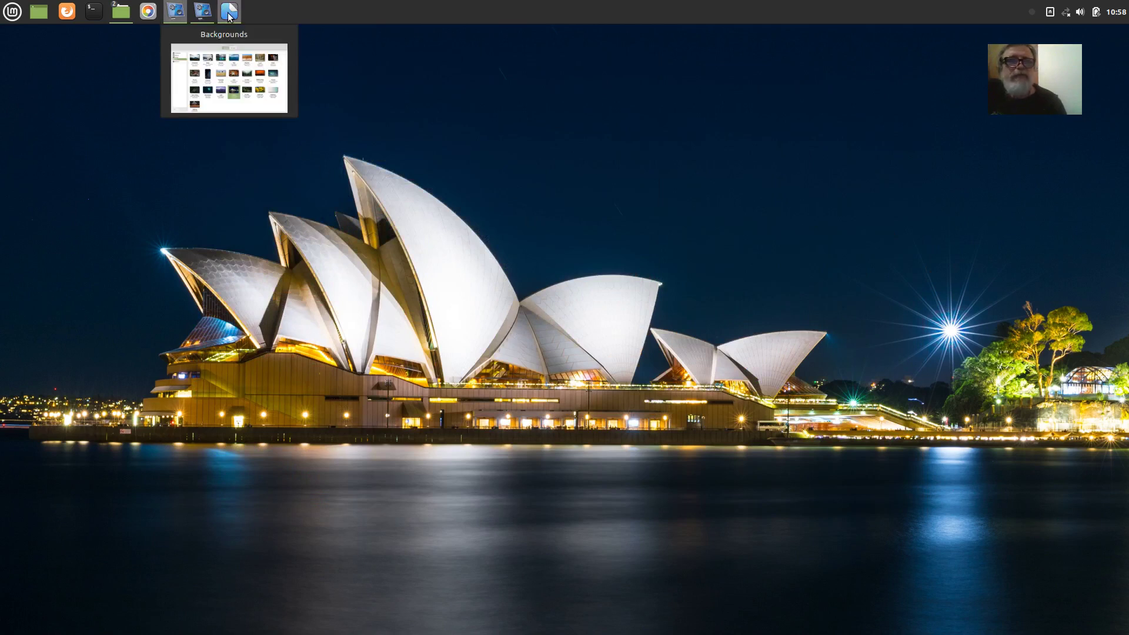
mouse_move(237, 63)
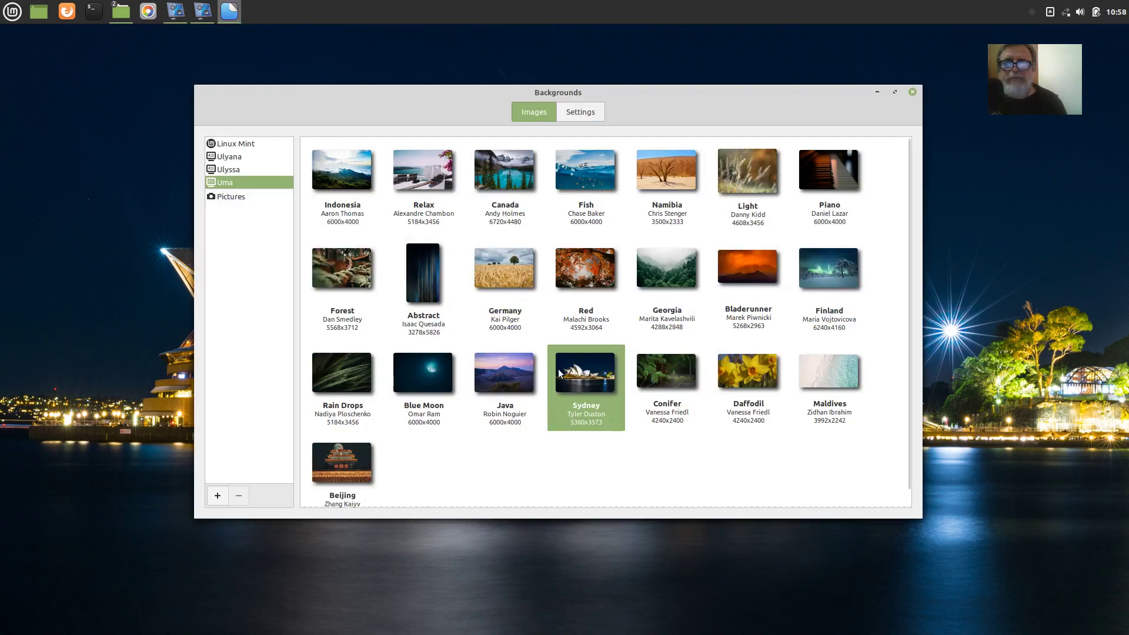
Set the Conifer image from the Uma collection as the desktop background and close the Backgrounds window
left_click(668, 371)
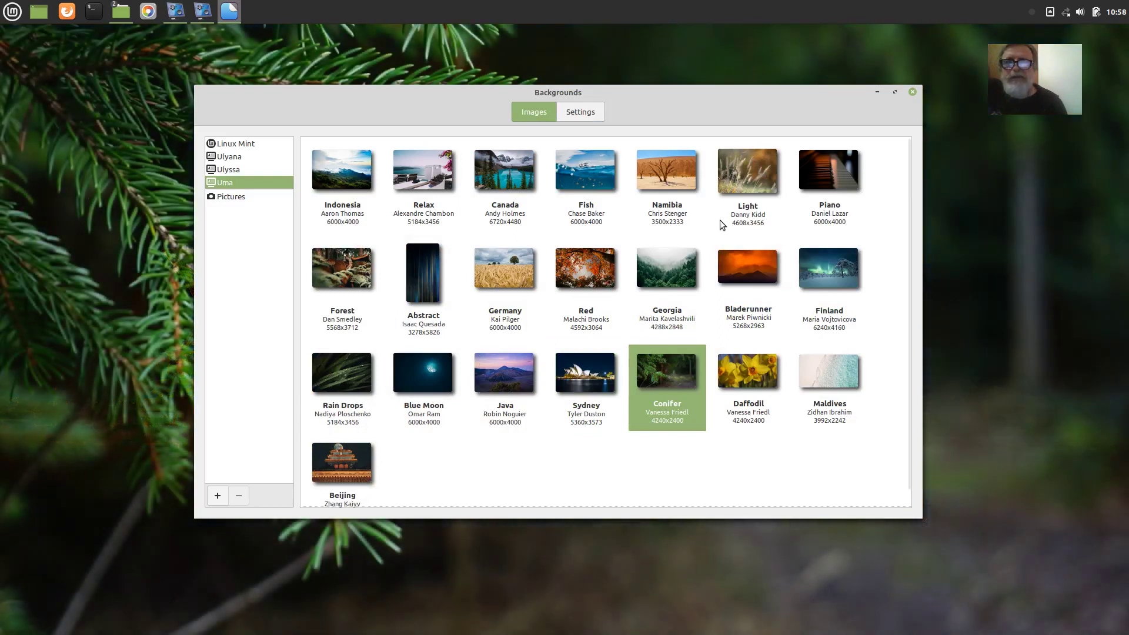
left_click_drag(661, 97, 827, 172)
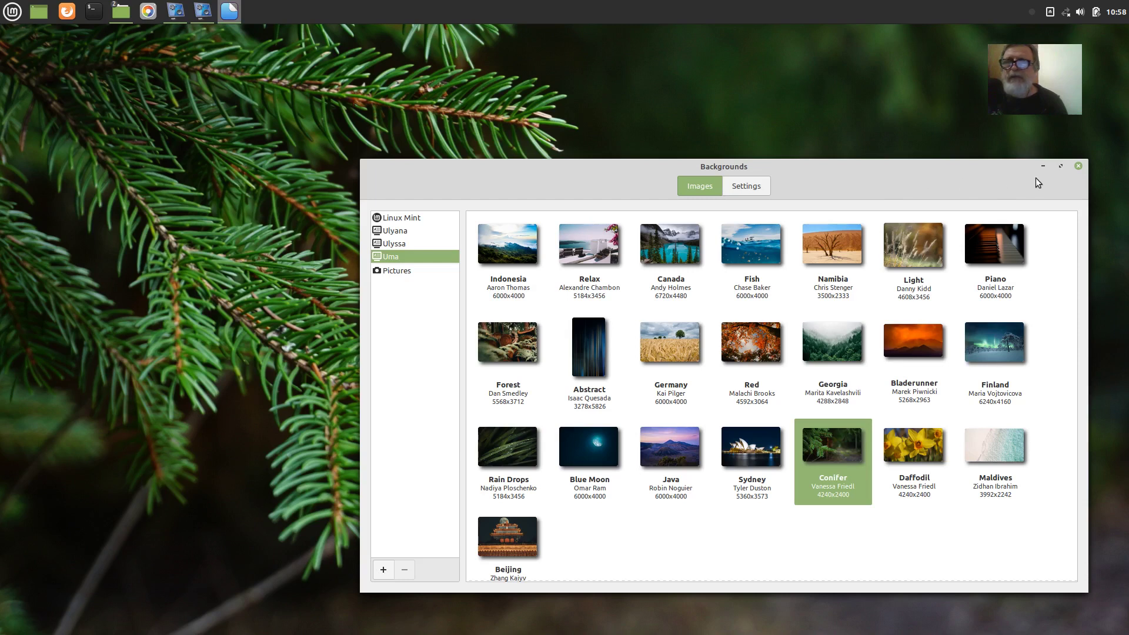
left_click(1078, 166)
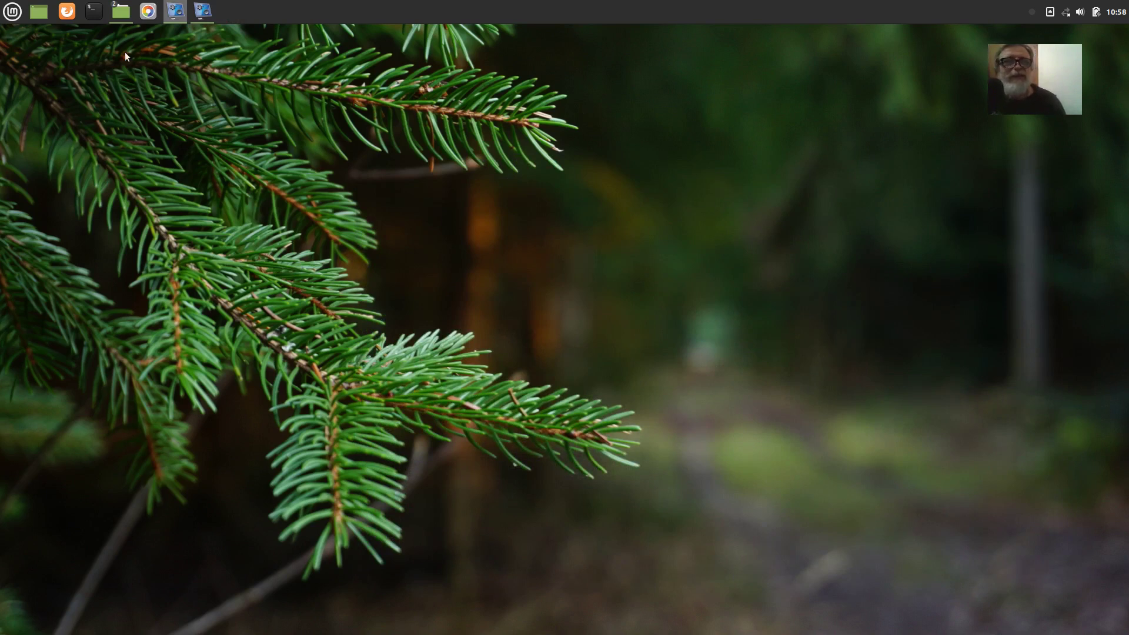
Open the Themes preferences and move the window higher on the desktop
left_click(13, 12)
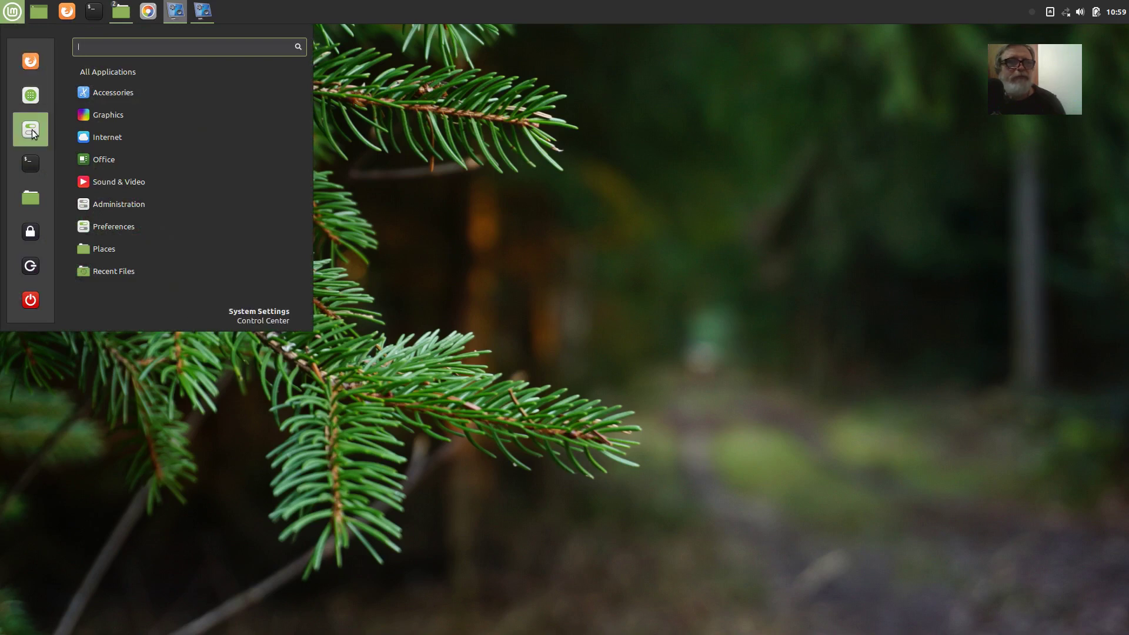
mouse_move(126, 225)
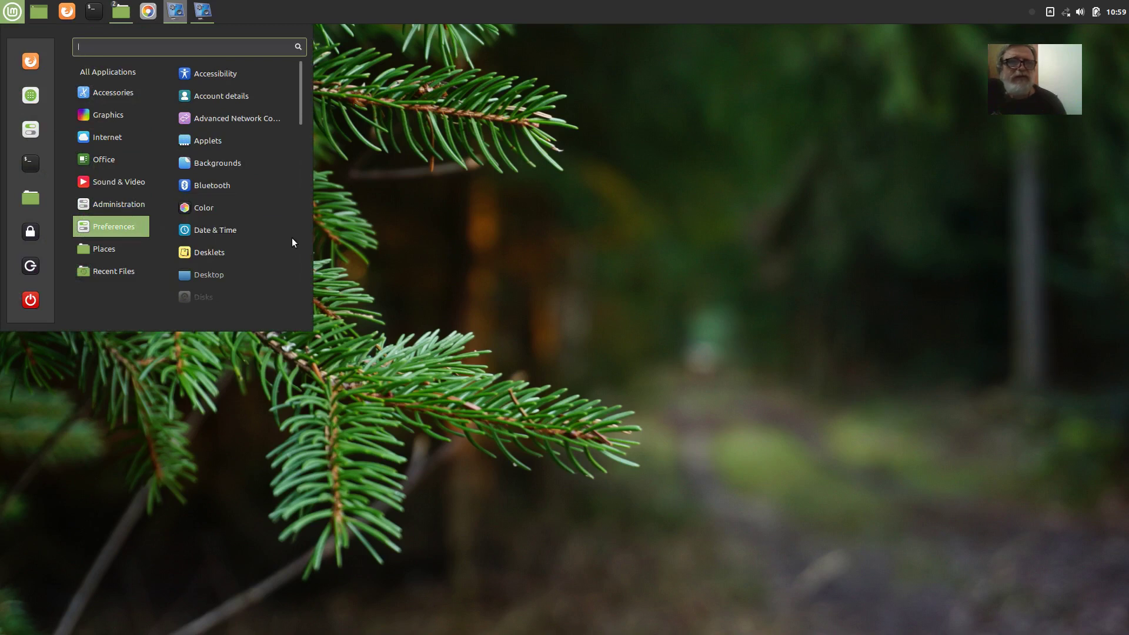
left_click_drag(300, 113, 328, 308)
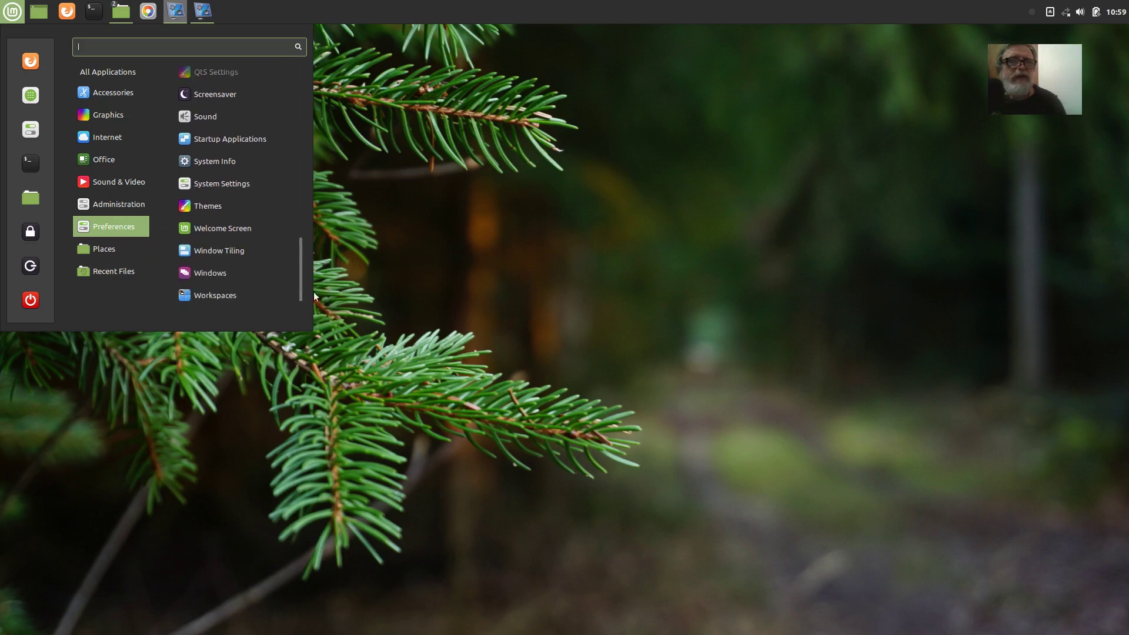
left_click(206, 210)
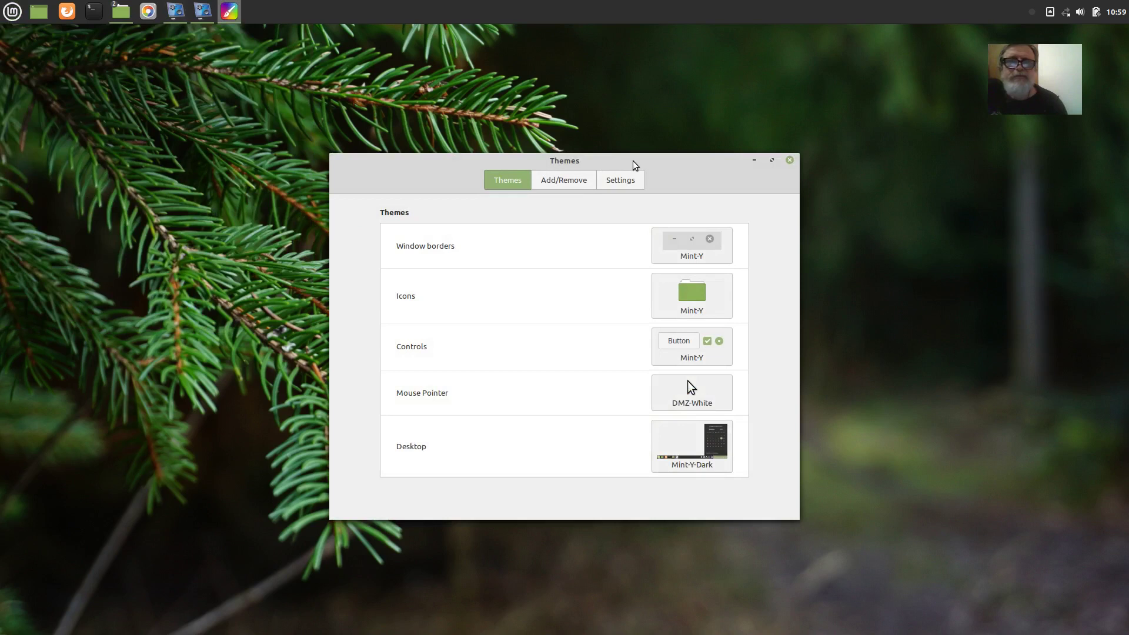
left_click_drag(633, 165, 668, 77)
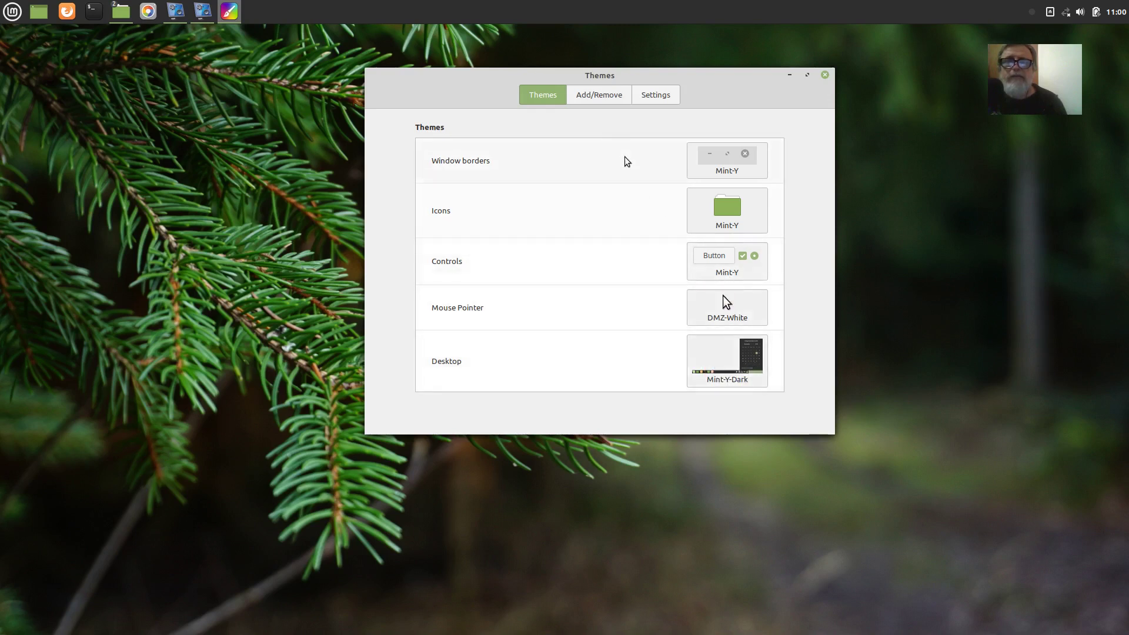
Look through the miscellaneous and scrollbar settings and the add/remove page of Themes, and return to the theme selection
left_click(662, 94)
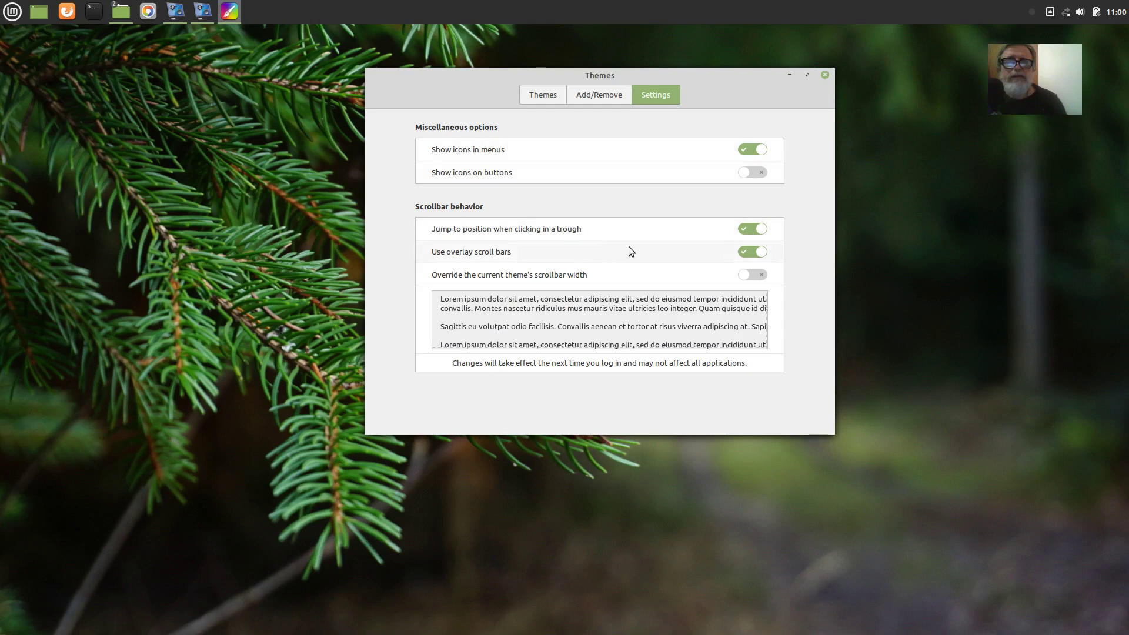
left_click(598, 97)
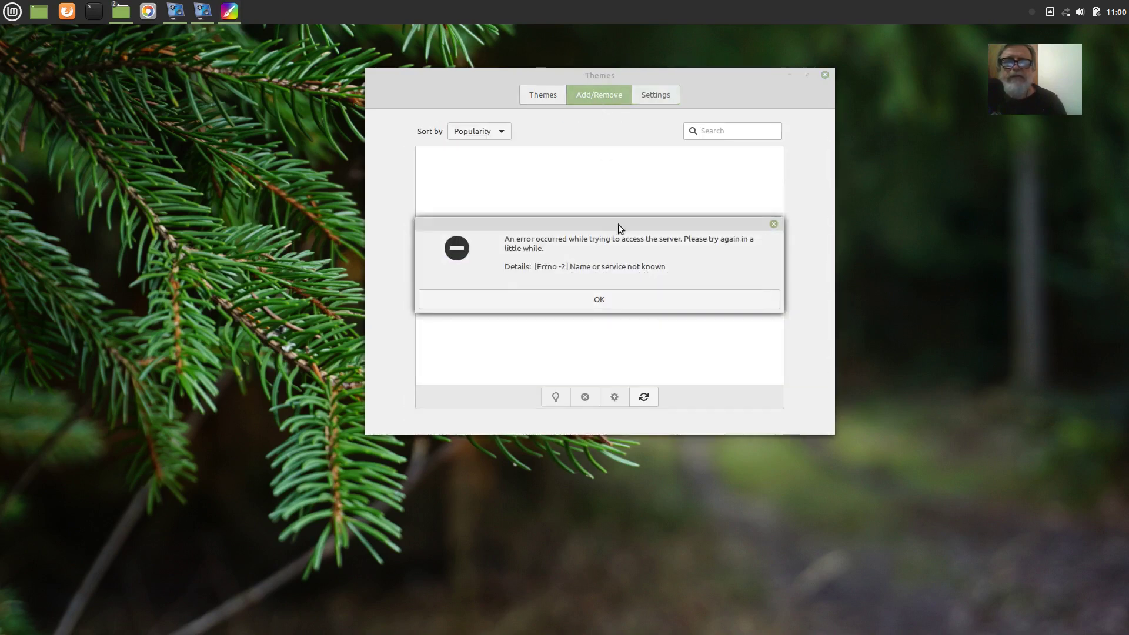
left_click(774, 225)
left_click(543, 98)
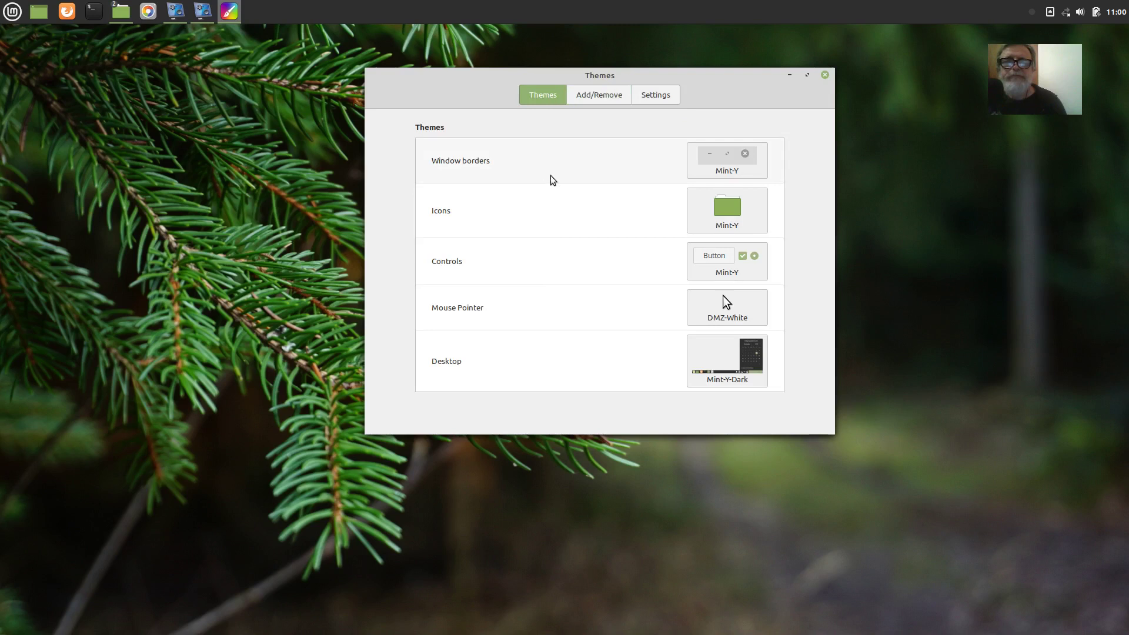
Try the Mint-X-Aqua and Mint-X icon themes, checking the folder icons in the KINGSTON file manager window
left_click(729, 211)
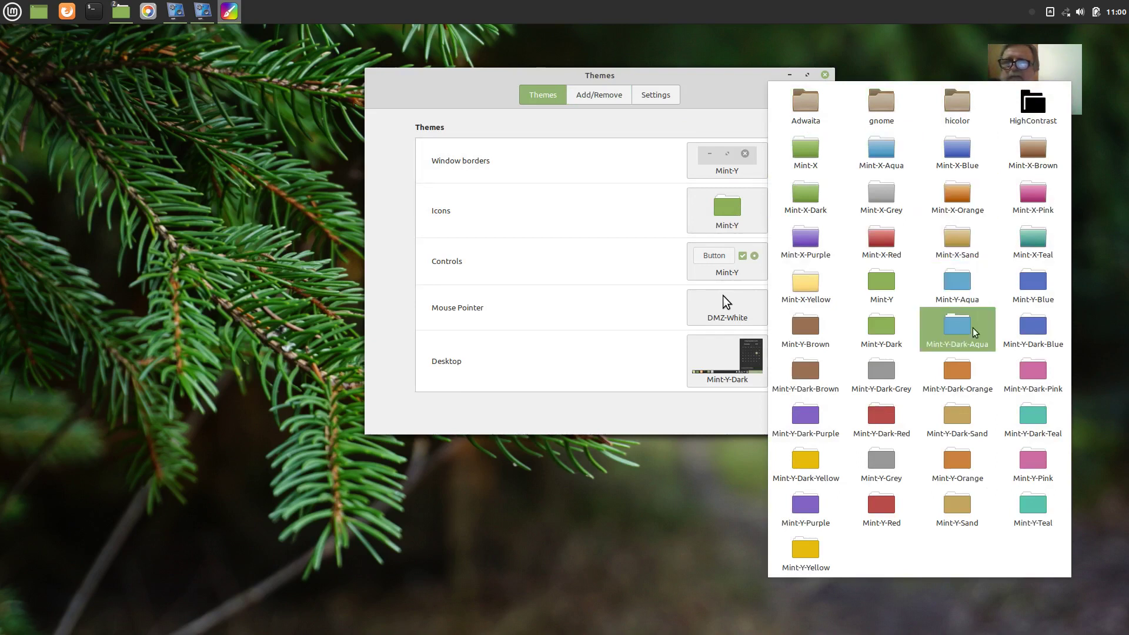
left_click(710, 82)
left_click_drag(710, 82, 535, 69)
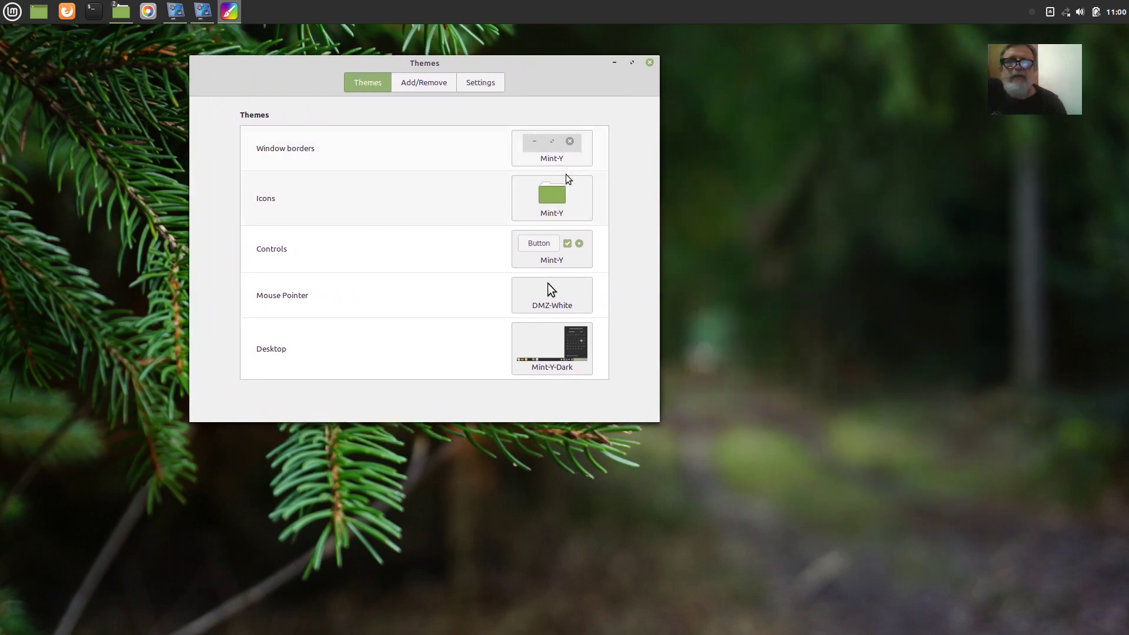
left_click(556, 205)
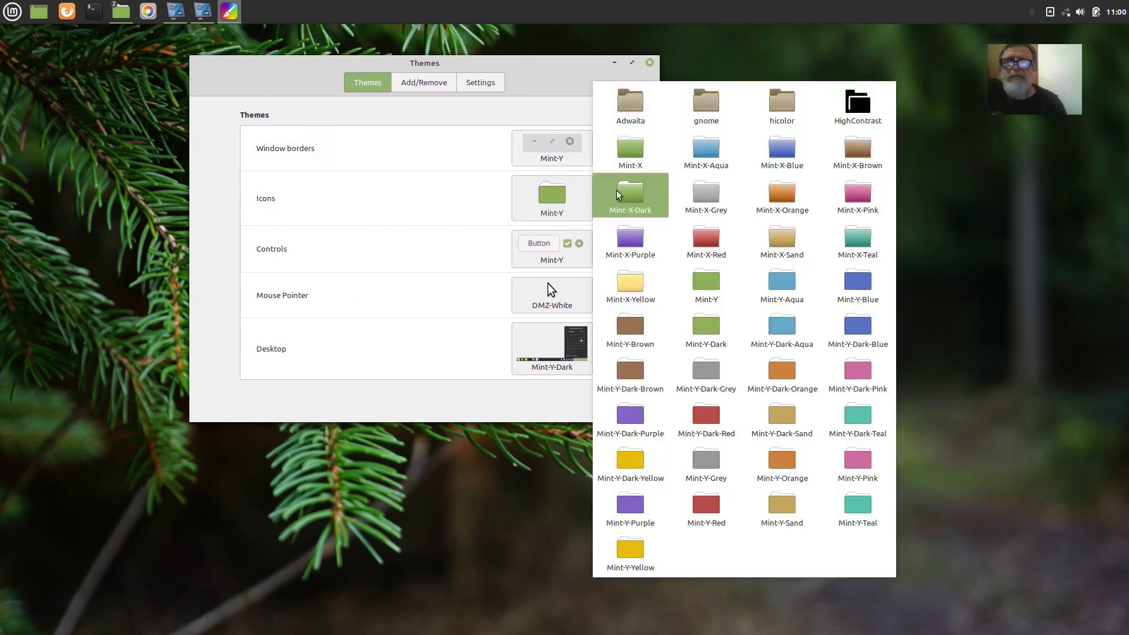
left_click(711, 150)
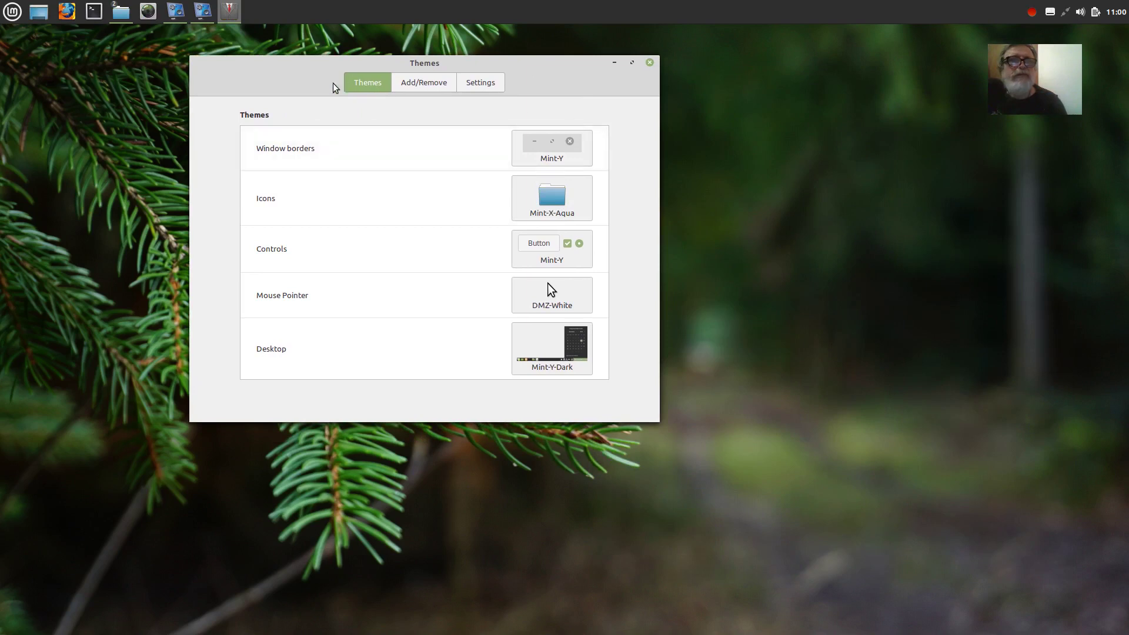
mouse_move(121, 13)
left_click(194, 65)
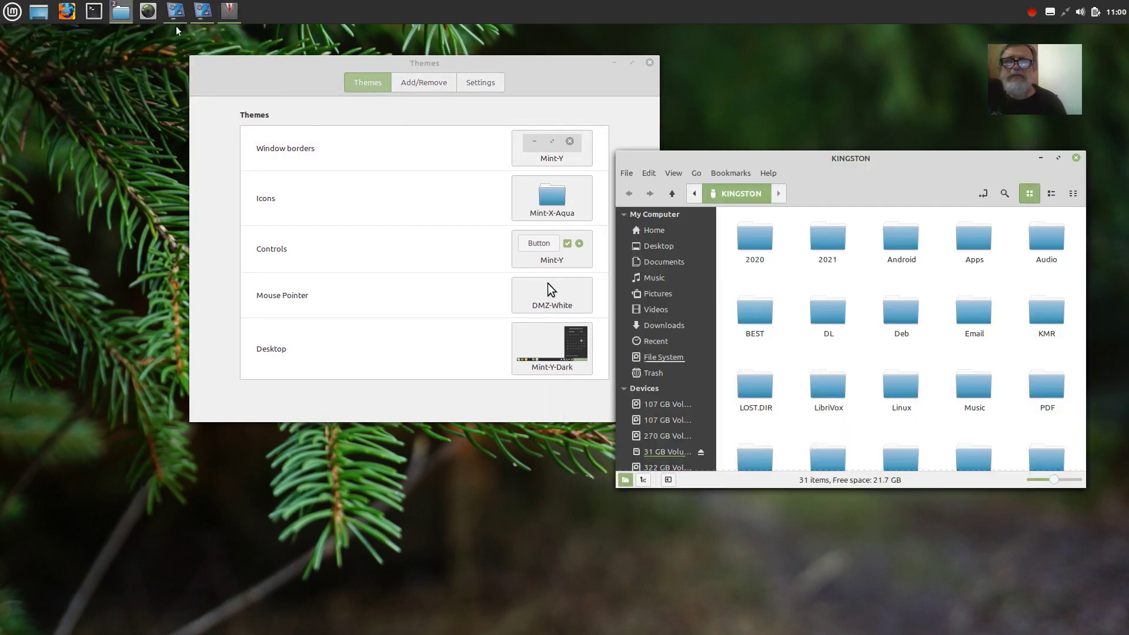
left_click(547, 203)
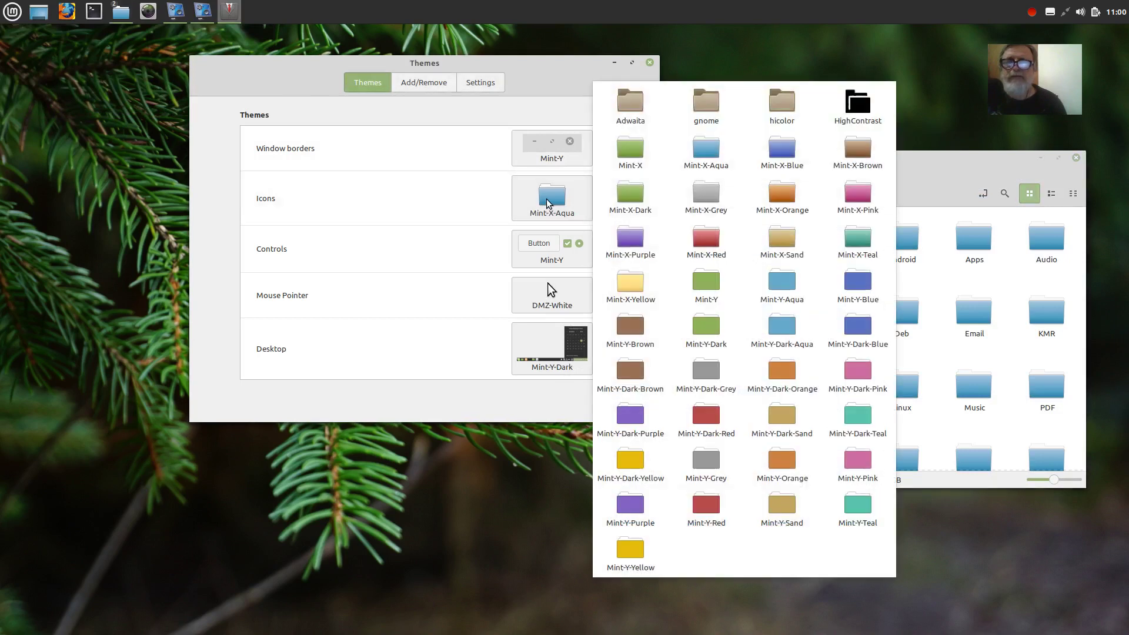
left_click(636, 153)
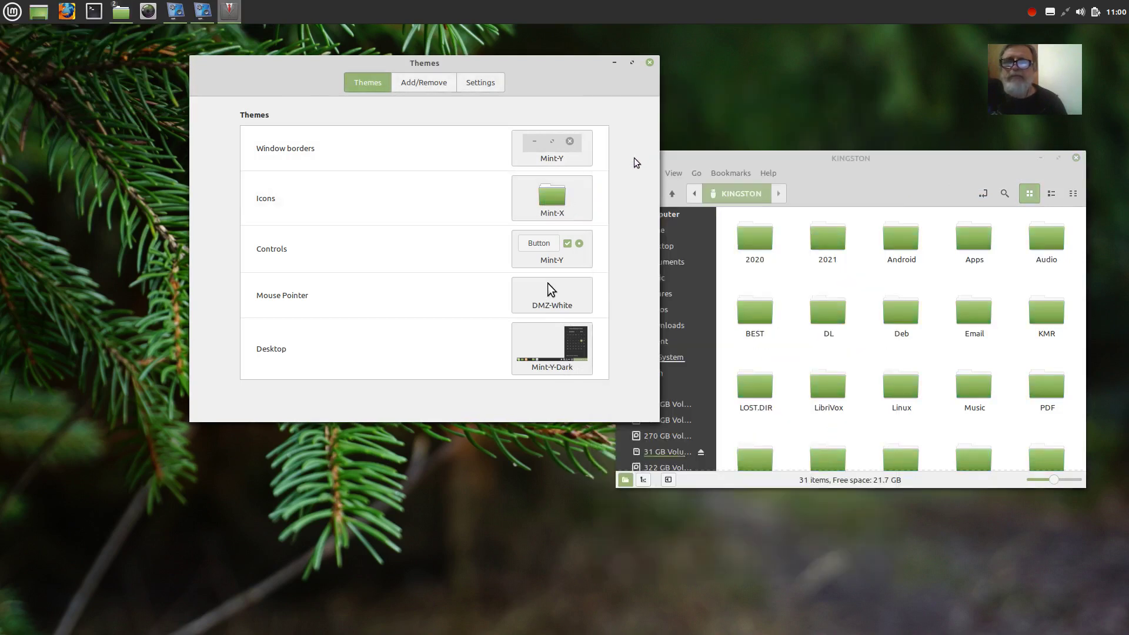
Set the icon theme to Mint-X-Dark, check it in the KINGSTON folder, and close the file manager and Themes windows
left_click(569, 206)
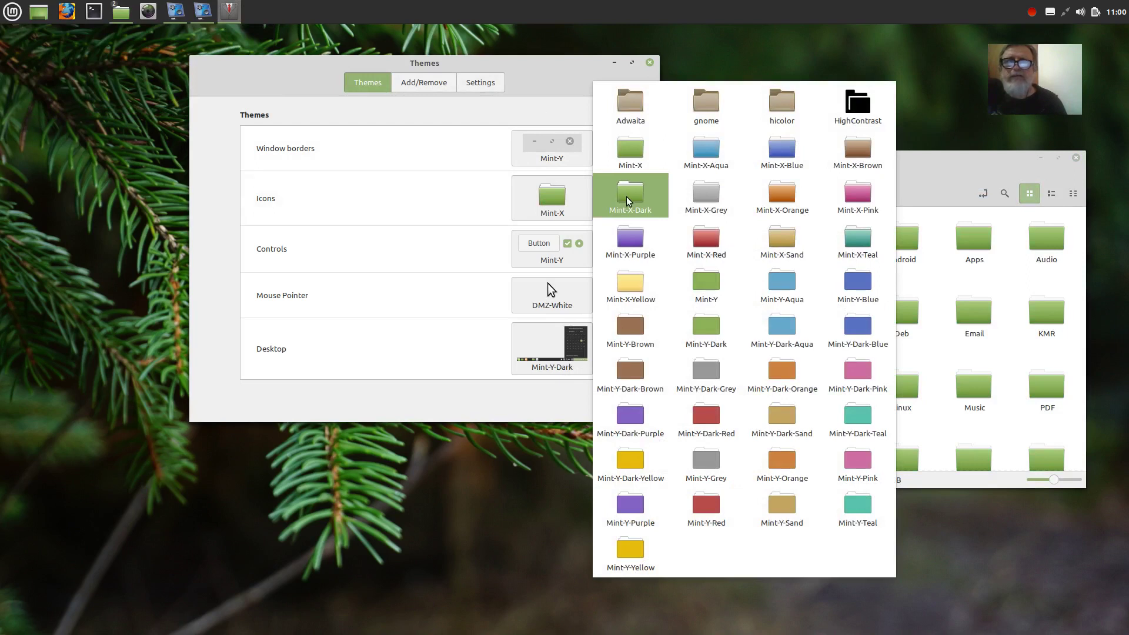
left_click(627, 197)
left_click_drag(804, 164, 628, 137)
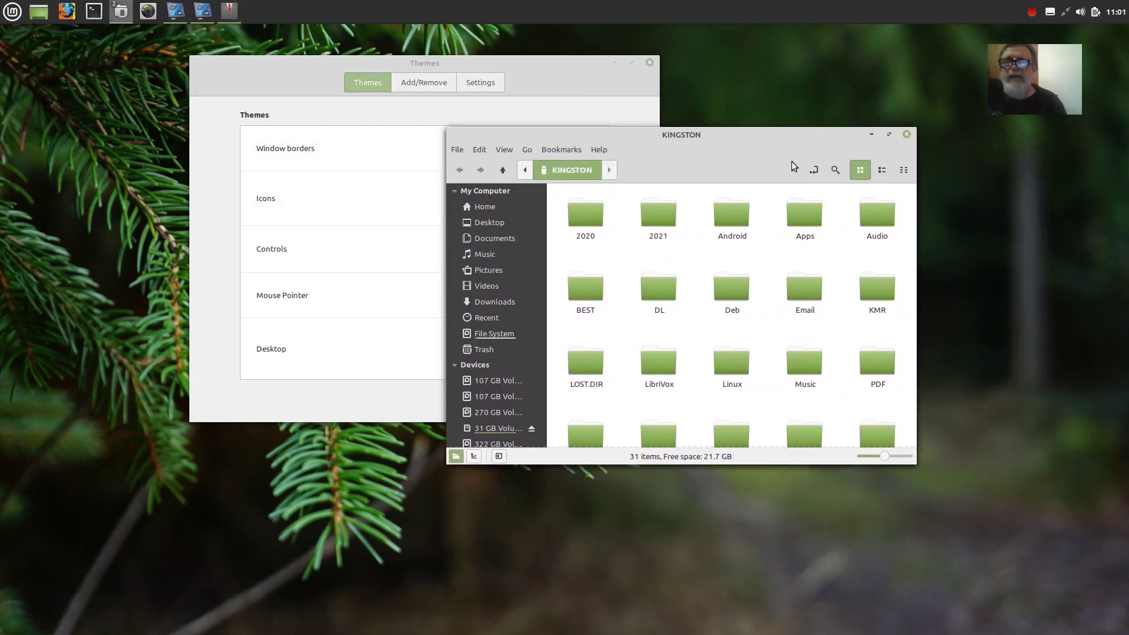
left_click(907, 134)
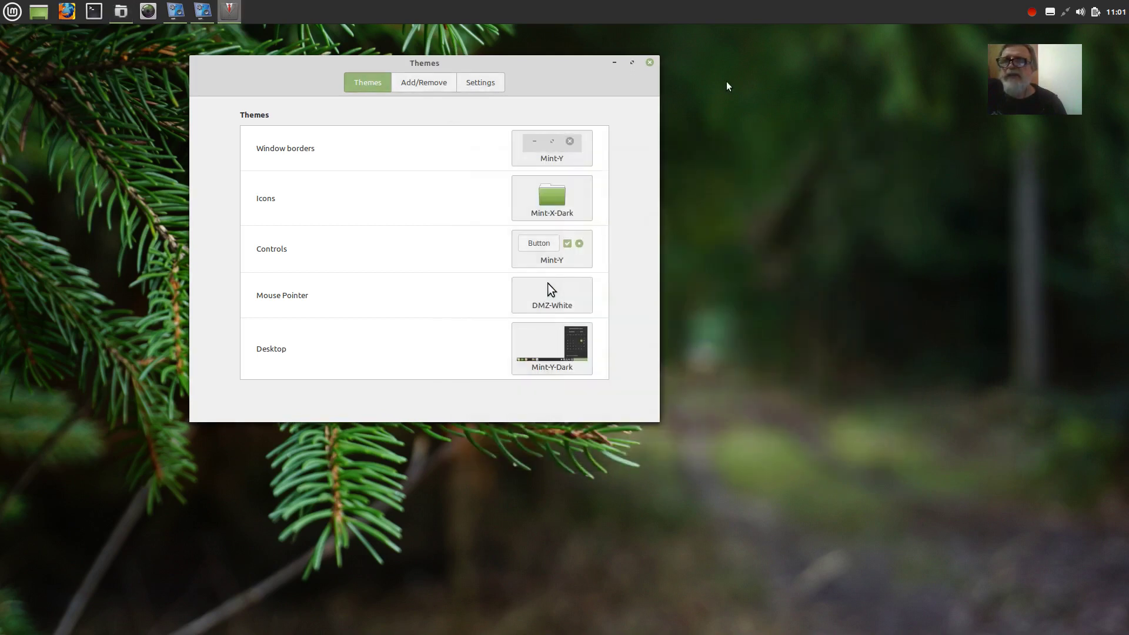
left_click_drag(544, 62, 733, 65)
left_click(839, 66)
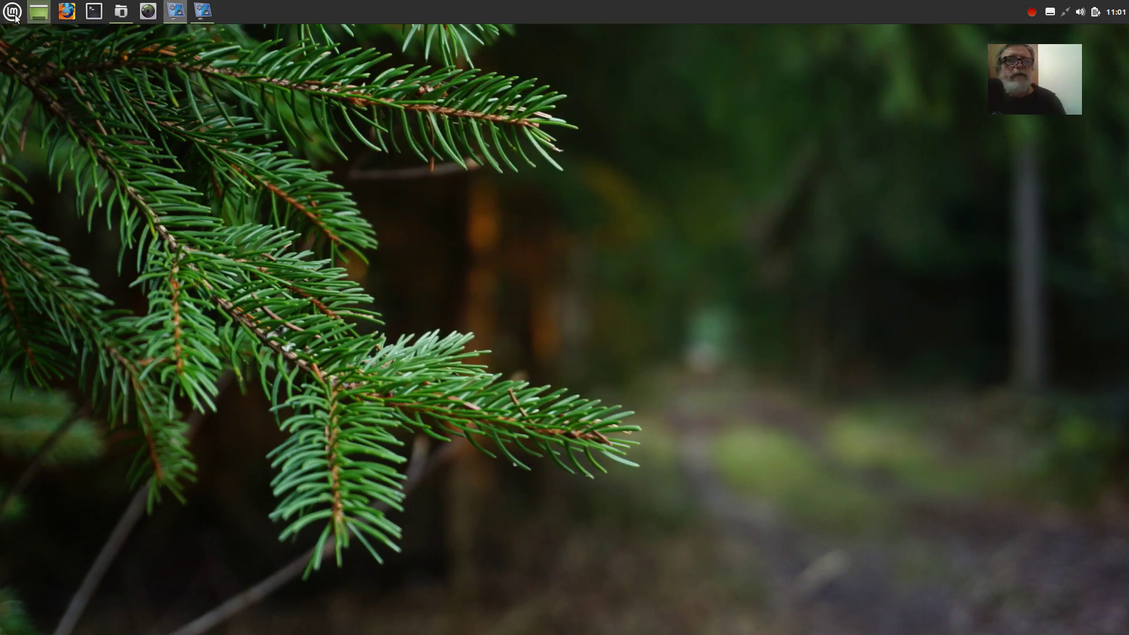
Open the Qt5 Settings preferences and move the configuration window towards the middle of the desktop
key("super")
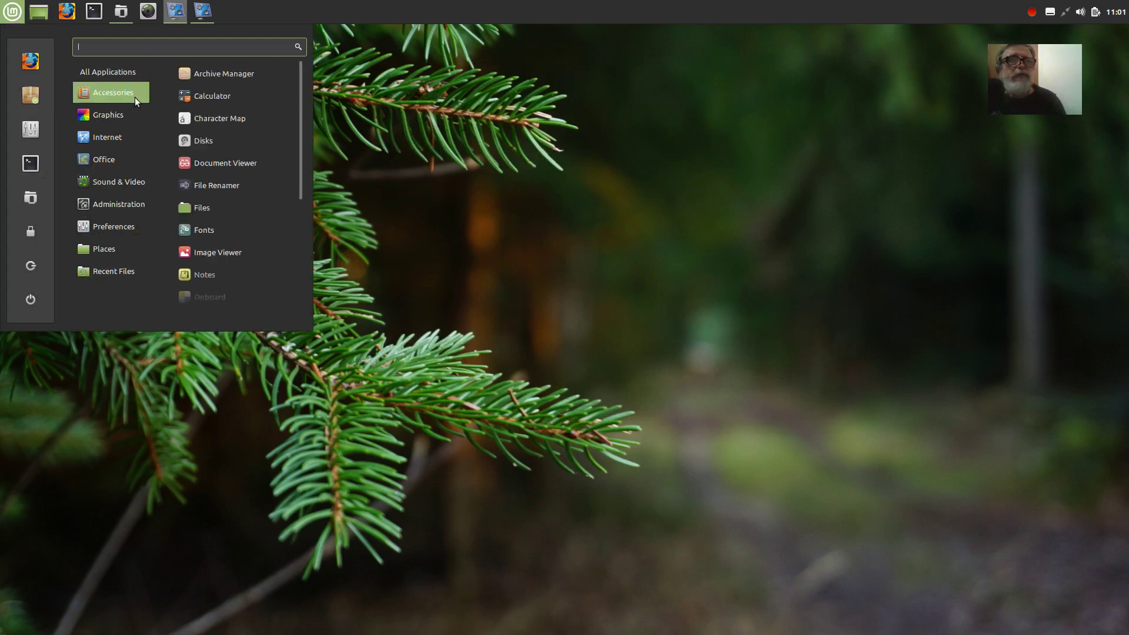
mouse_move(143, 226)
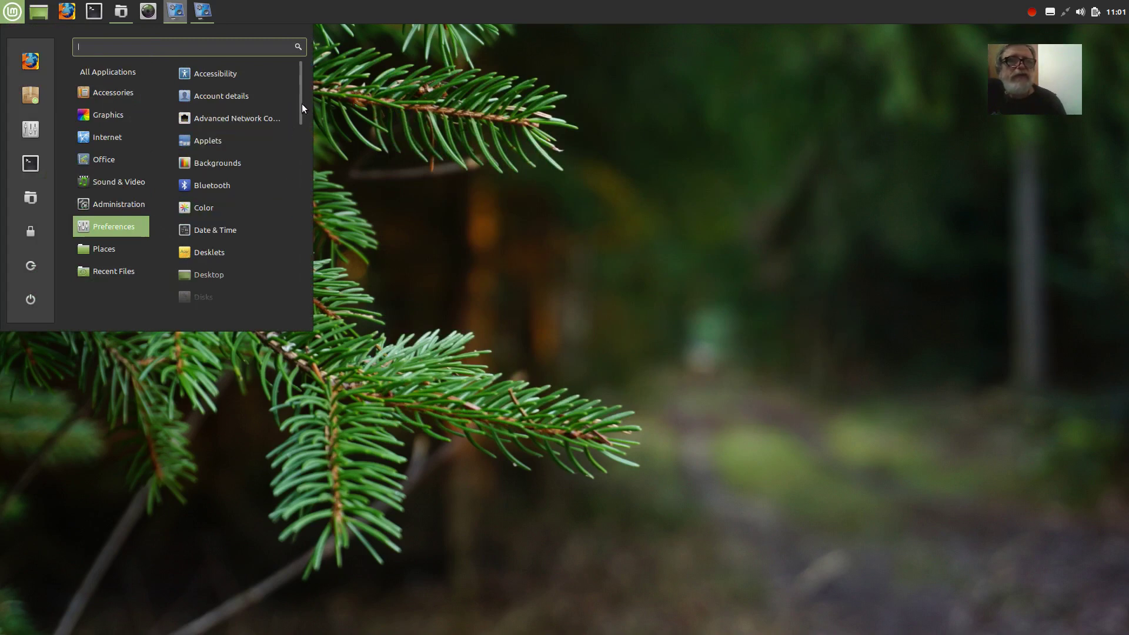
left_click_drag(301, 110, 303, 270)
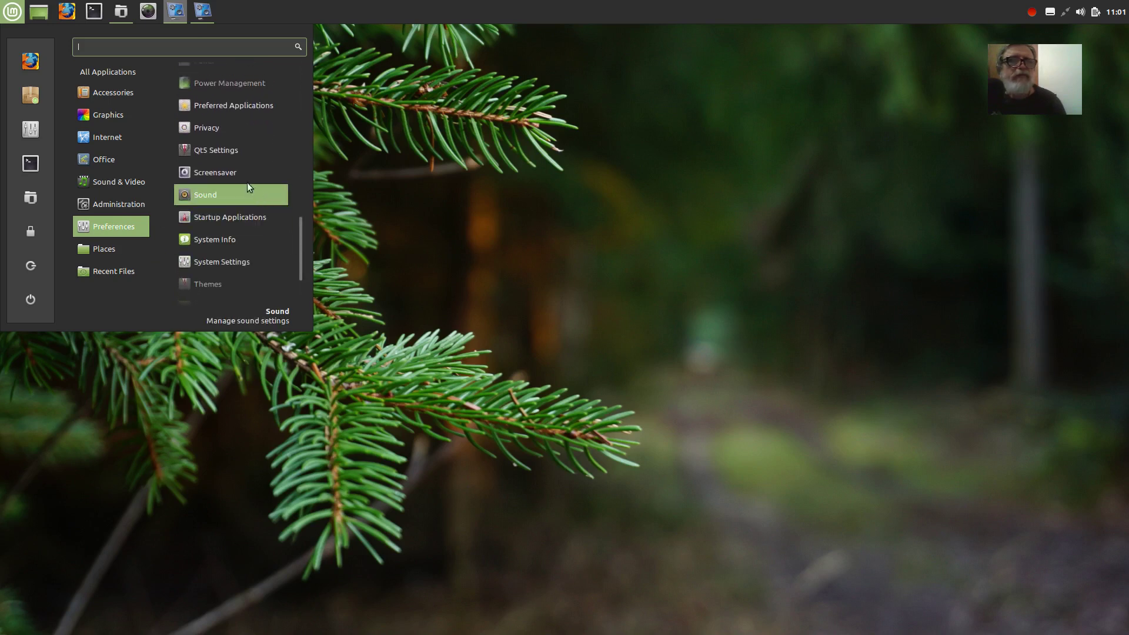
left_click(217, 153)
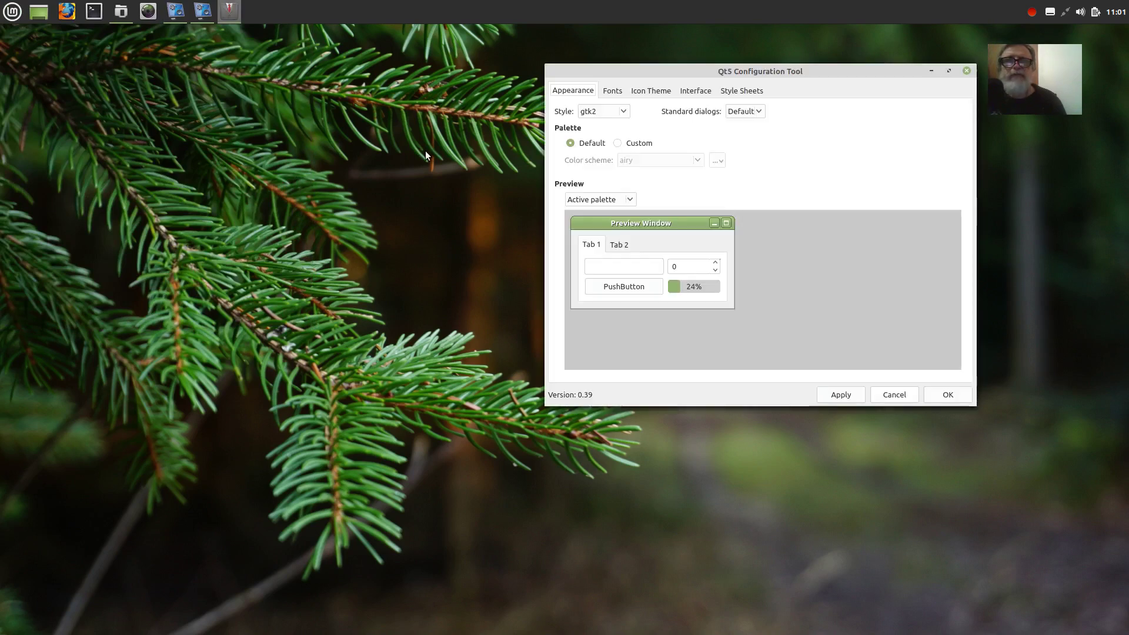
left_click_drag(661, 69, 477, 90)
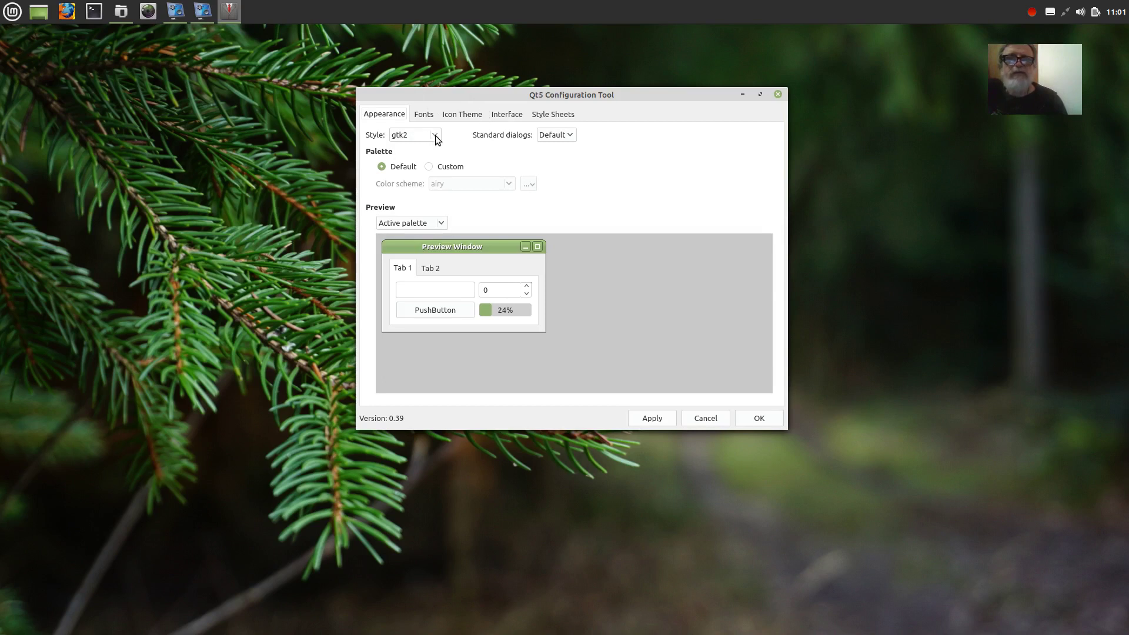
left_click_drag(453, 93, 497, 100)
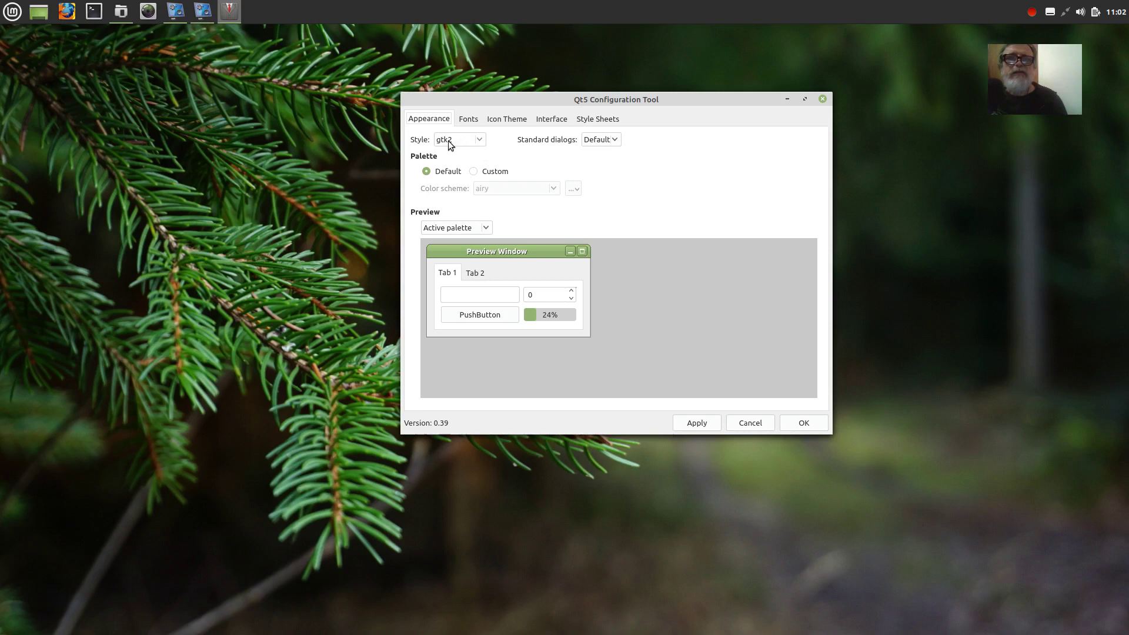
Widen the Qt5 configuration window slightly, try the cleanlooks style, apply it and close the window with the change accepted
left_click(479, 142)
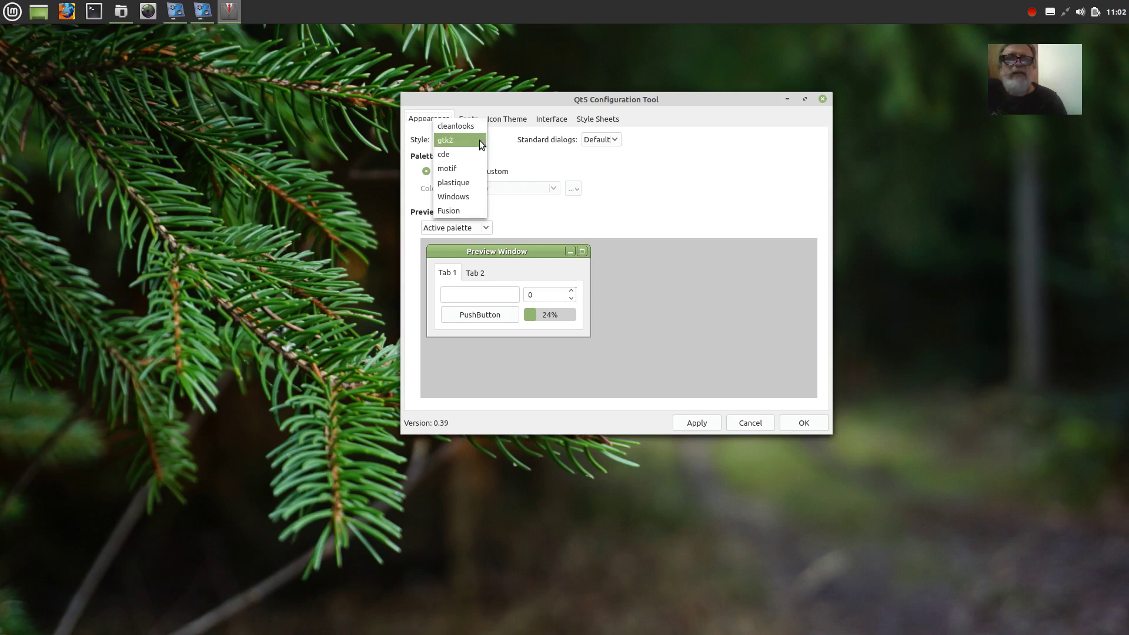
left_click(561, 100)
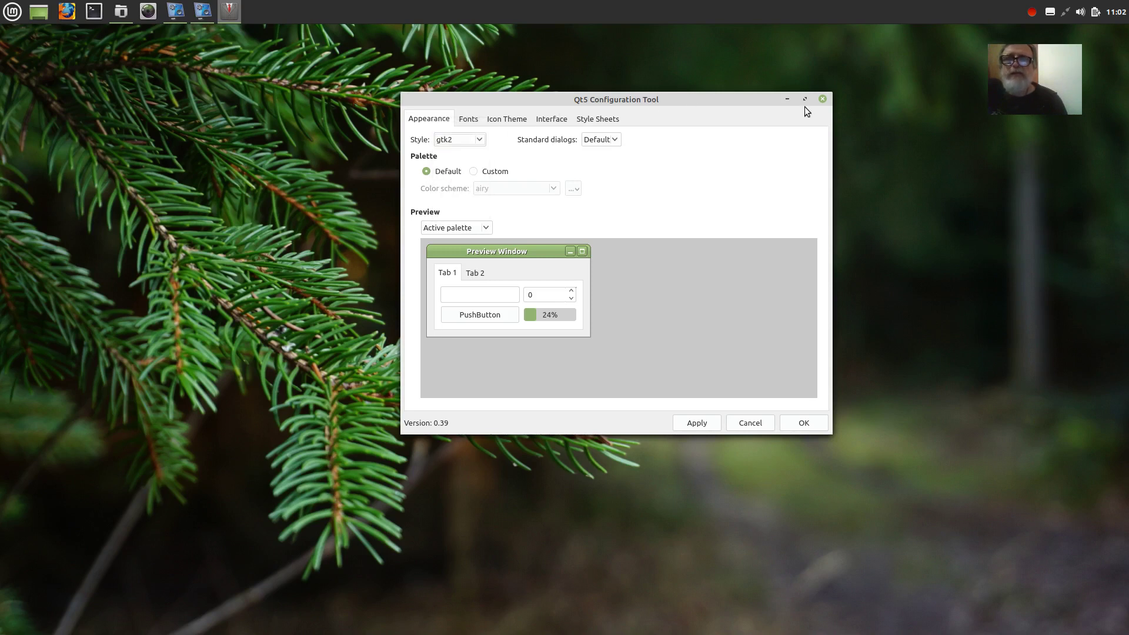
left_click_drag(828, 97, 864, 103)
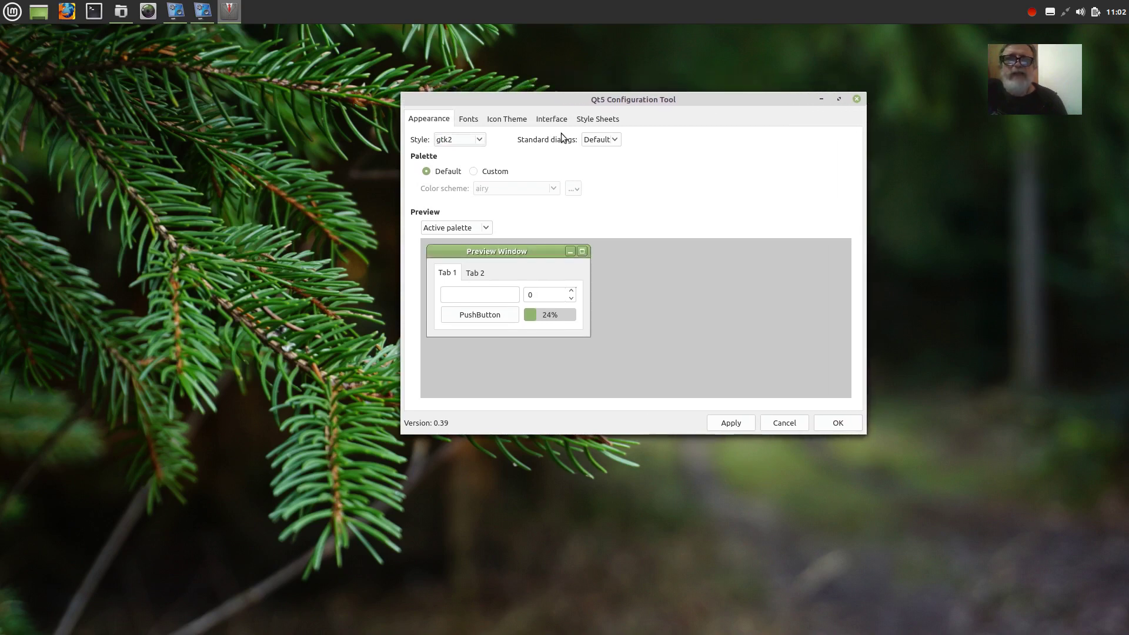
left_click(480, 139)
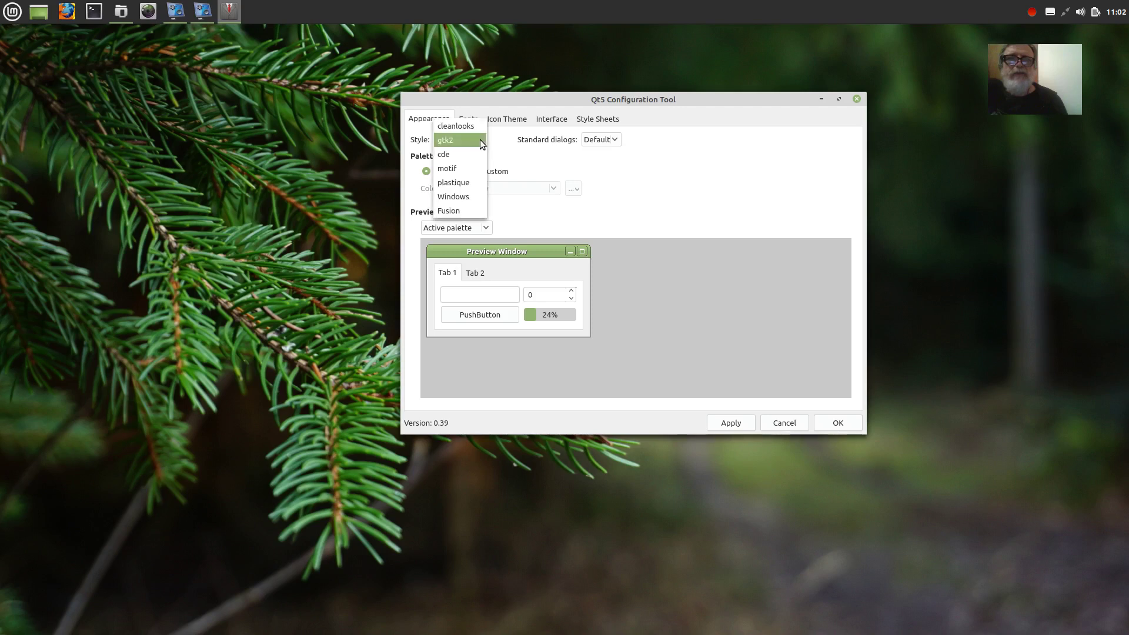
left_click(476, 127)
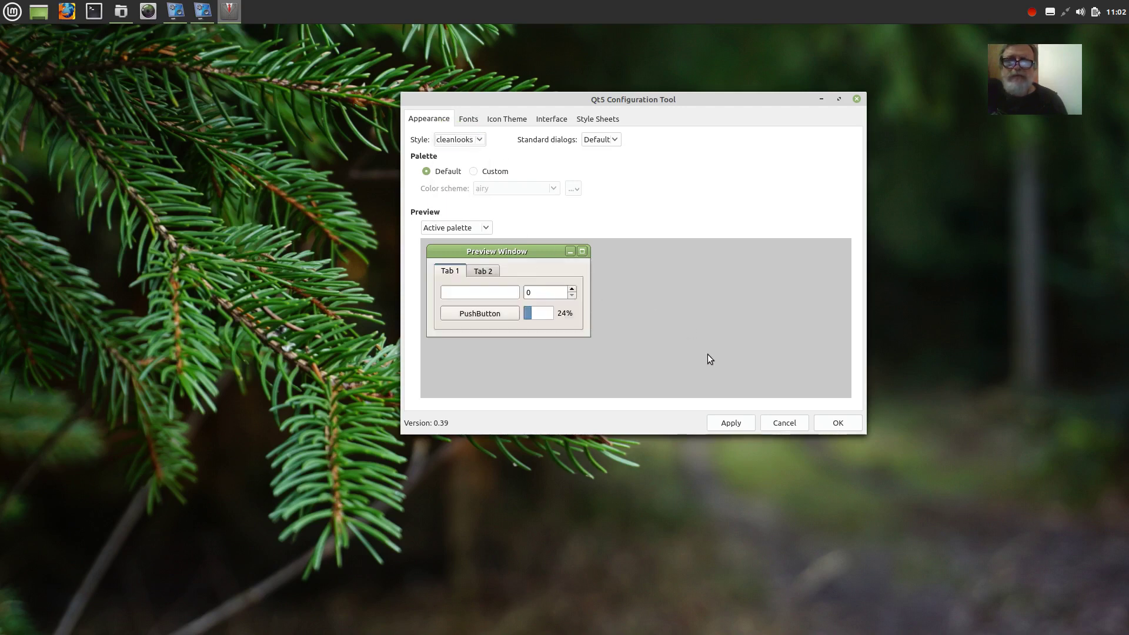
left_click(732, 424)
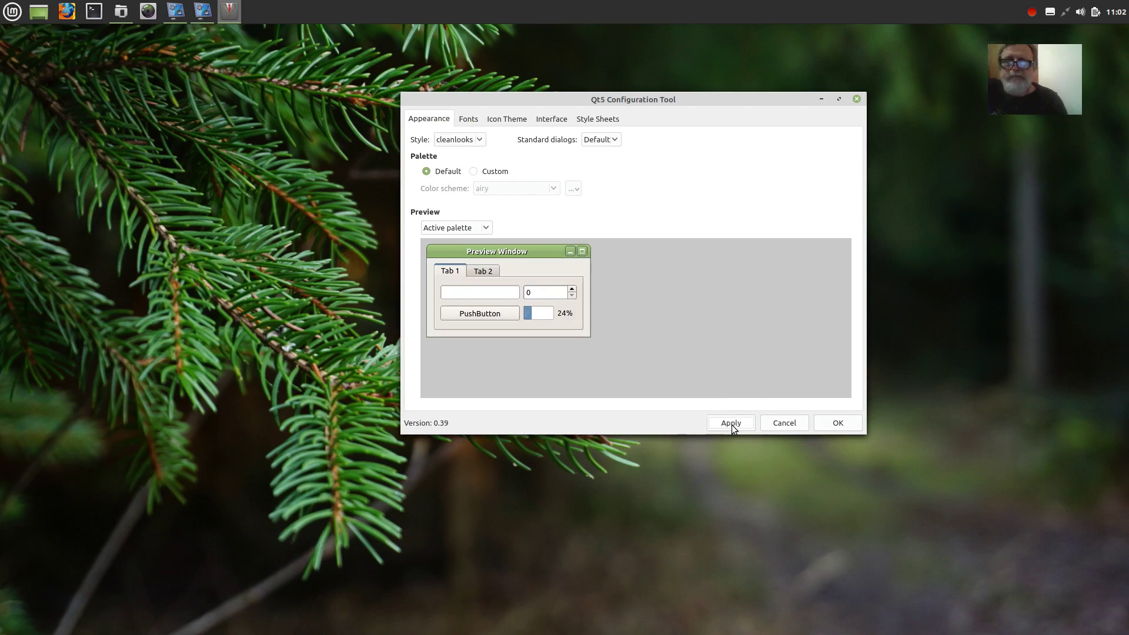
left_click(830, 425)
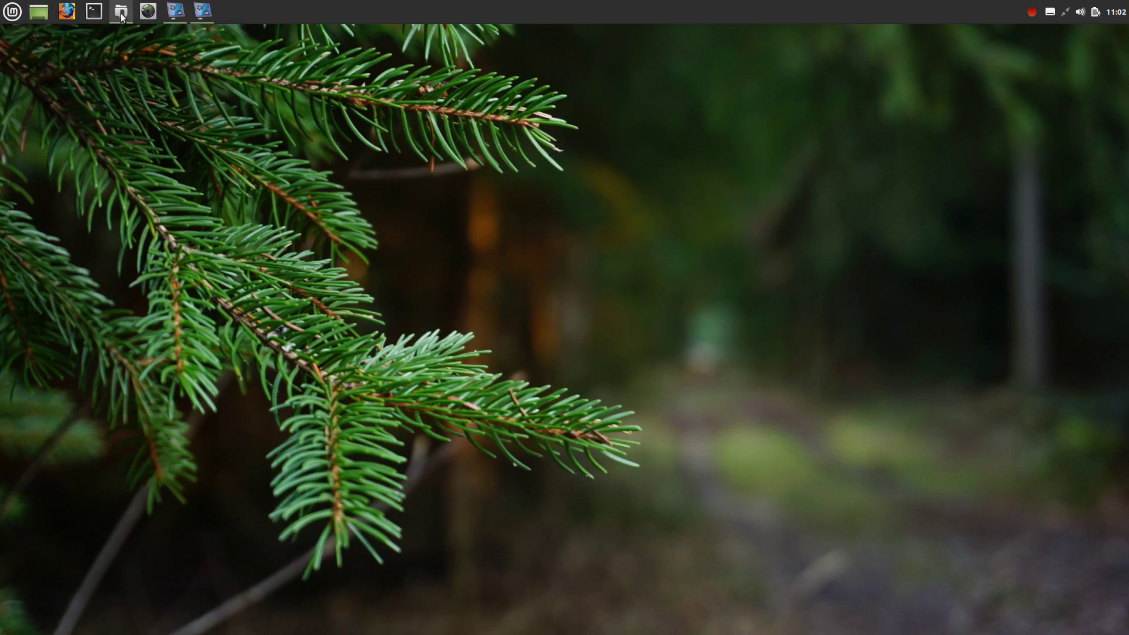
Restore the Downloads file manager window, move it towards the middle of the desktop and go to the Home folder to check its look
mouse_move(118, 11)
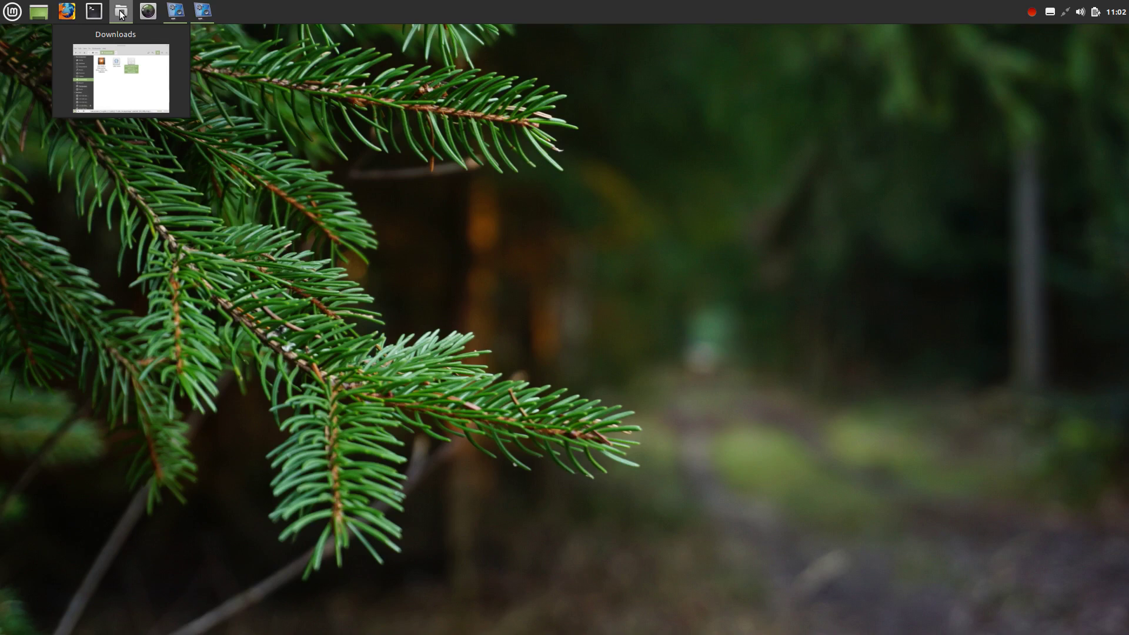
left_click(120, 13)
left_click_drag(334, 110, 527, 120)
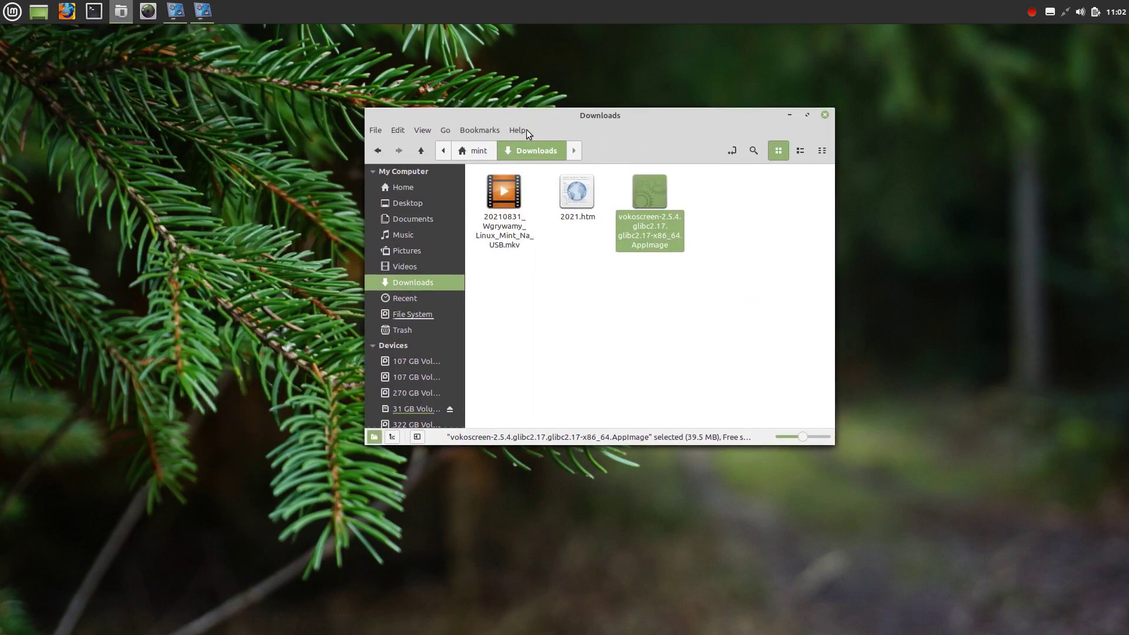
left_click(473, 152)
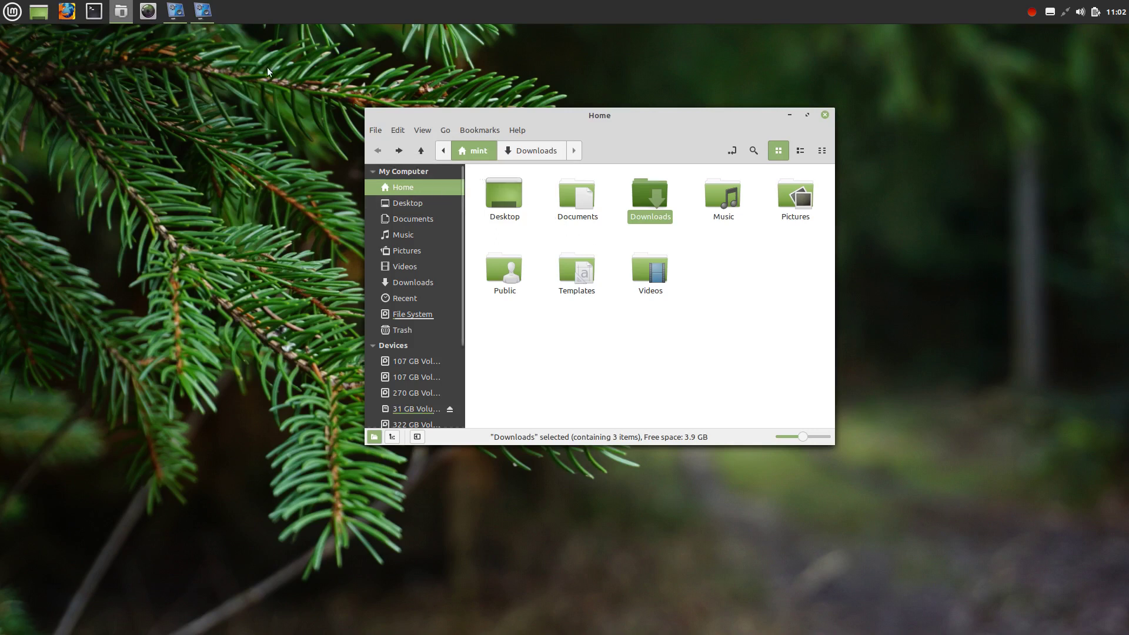
Search the applications for "qt", reopen Qt5 Settings and move the Home folder window aside
left_click(17, 14)
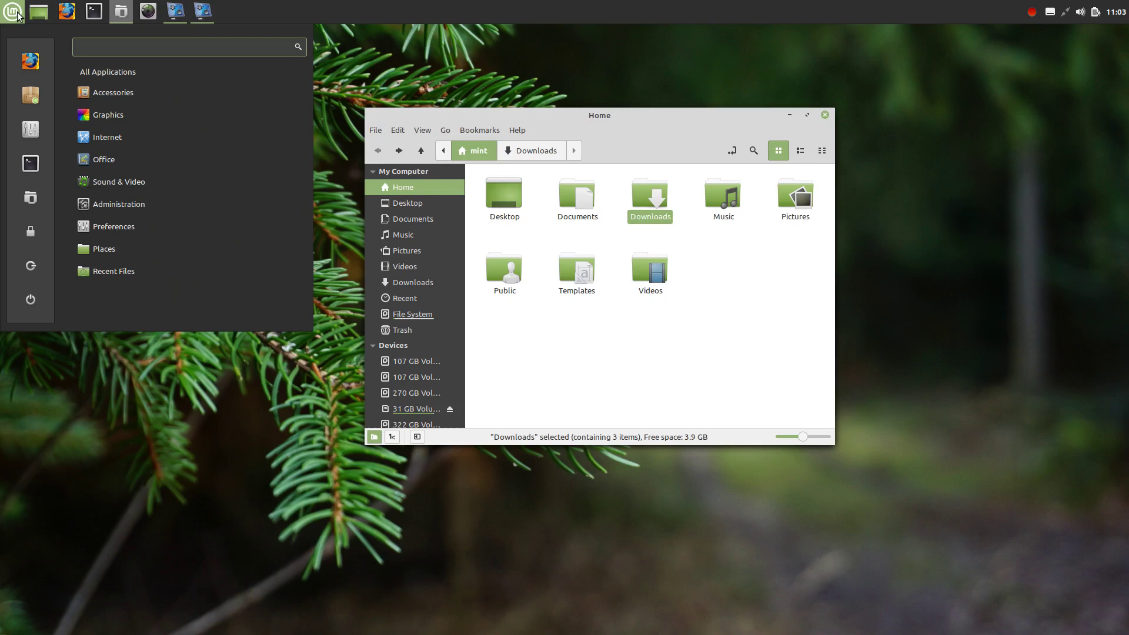
type("q")
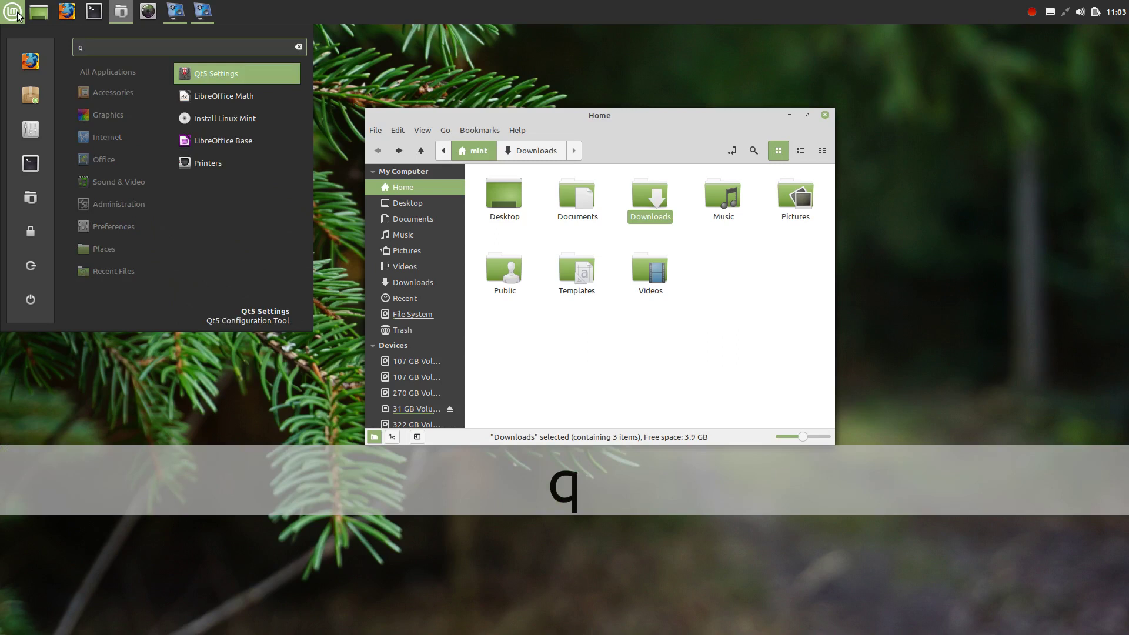
type("t")
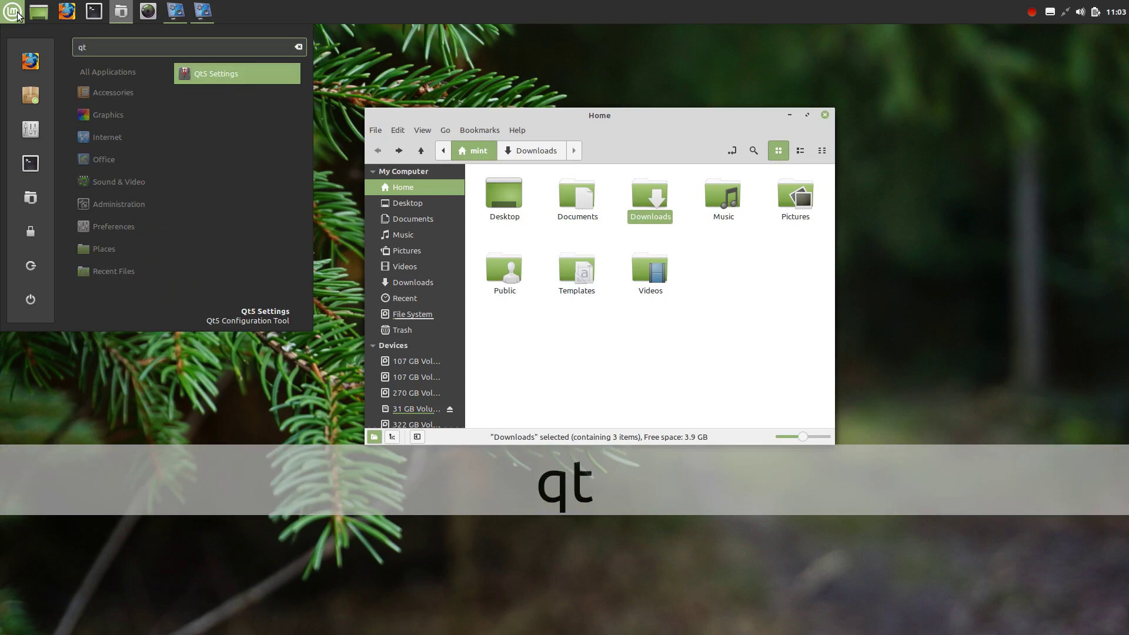
left_click(224, 79)
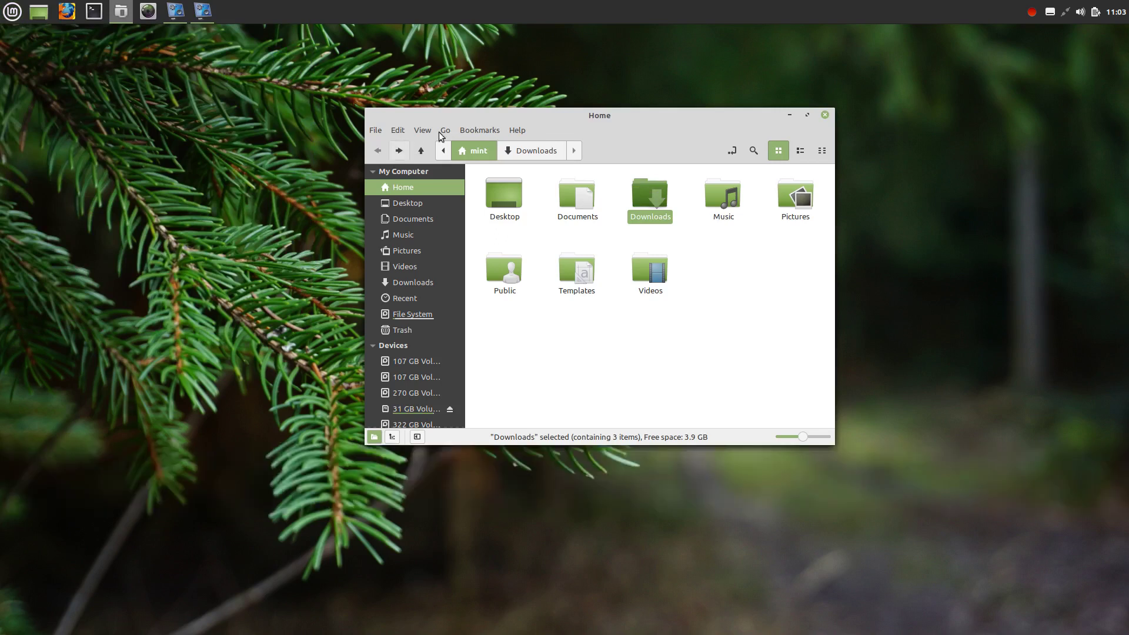
left_click_drag(567, 116, 695, 125)
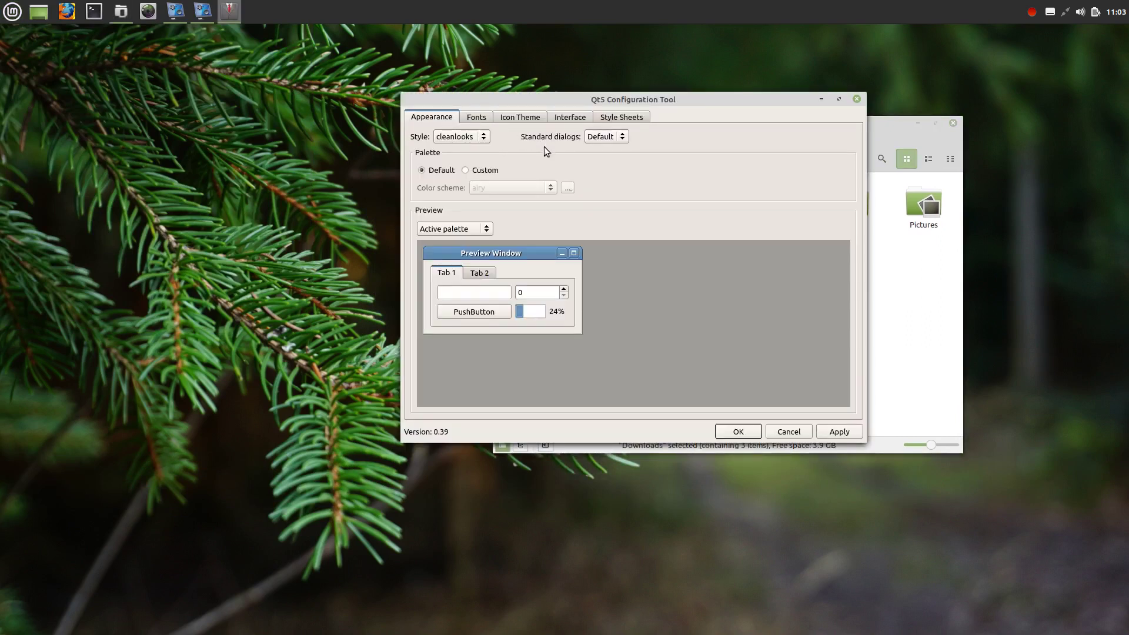
Set the Qt5 style to motif, apply it and close the configuration tool with the change accepted
left_click(482, 137)
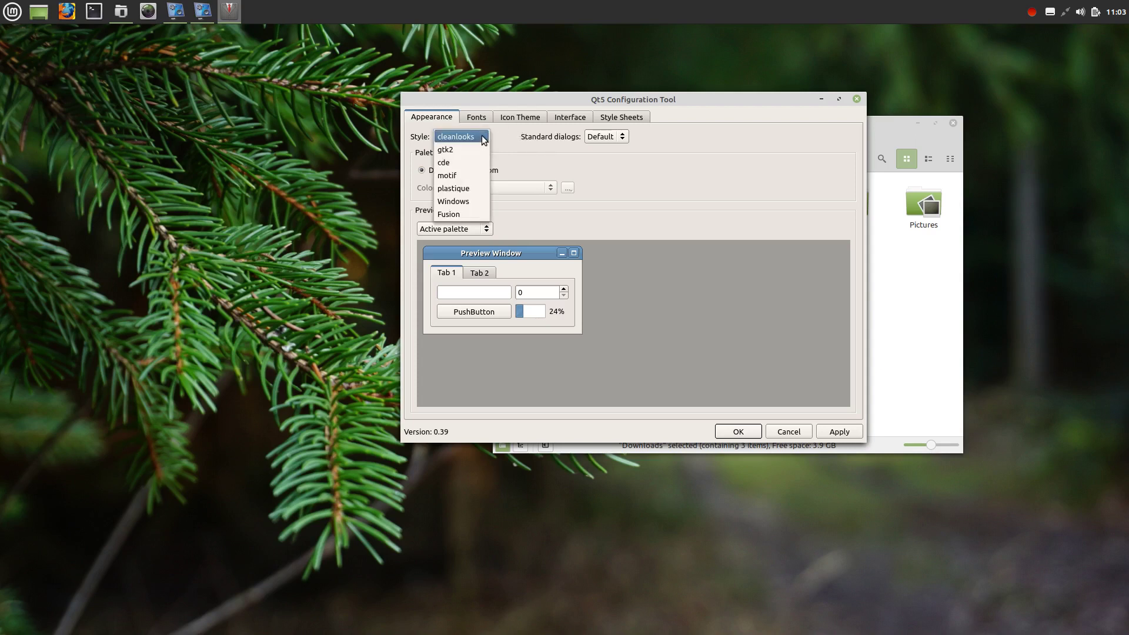
left_click(464, 174)
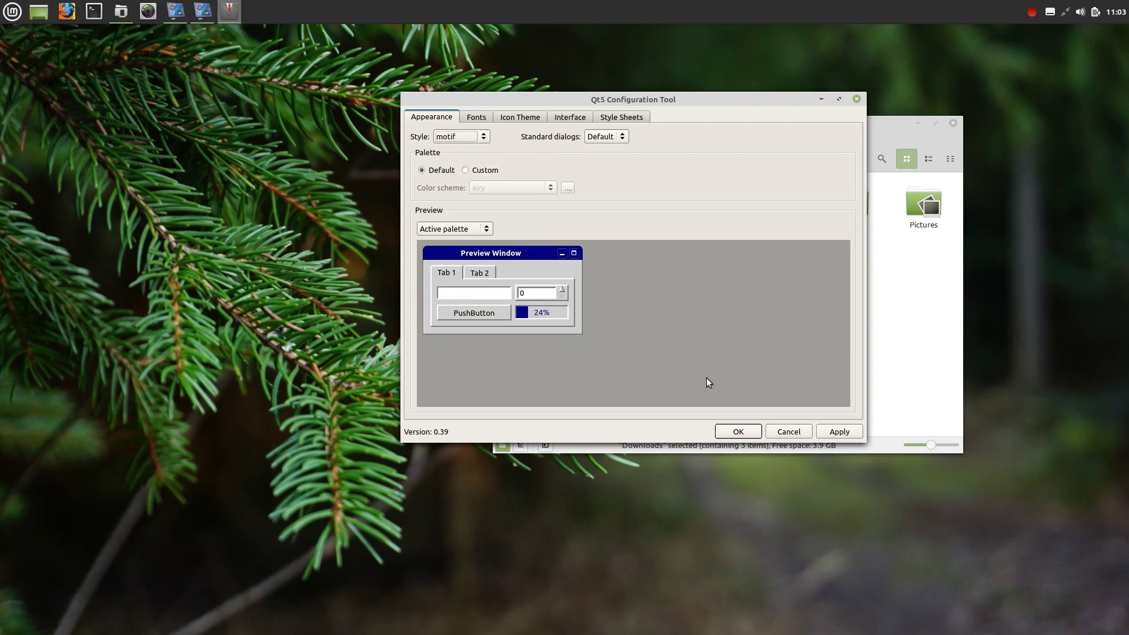
left_click(838, 432)
left_click(743, 433)
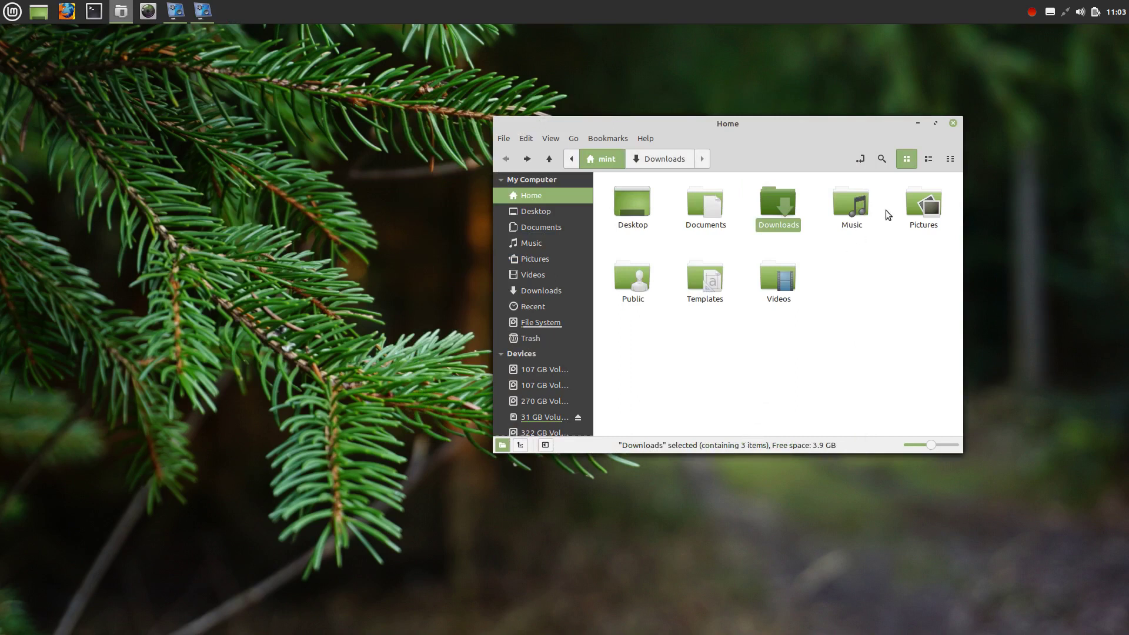
Close the Home folder window, reopen the file manager to check its appearance, and close it again
left_click(949, 128)
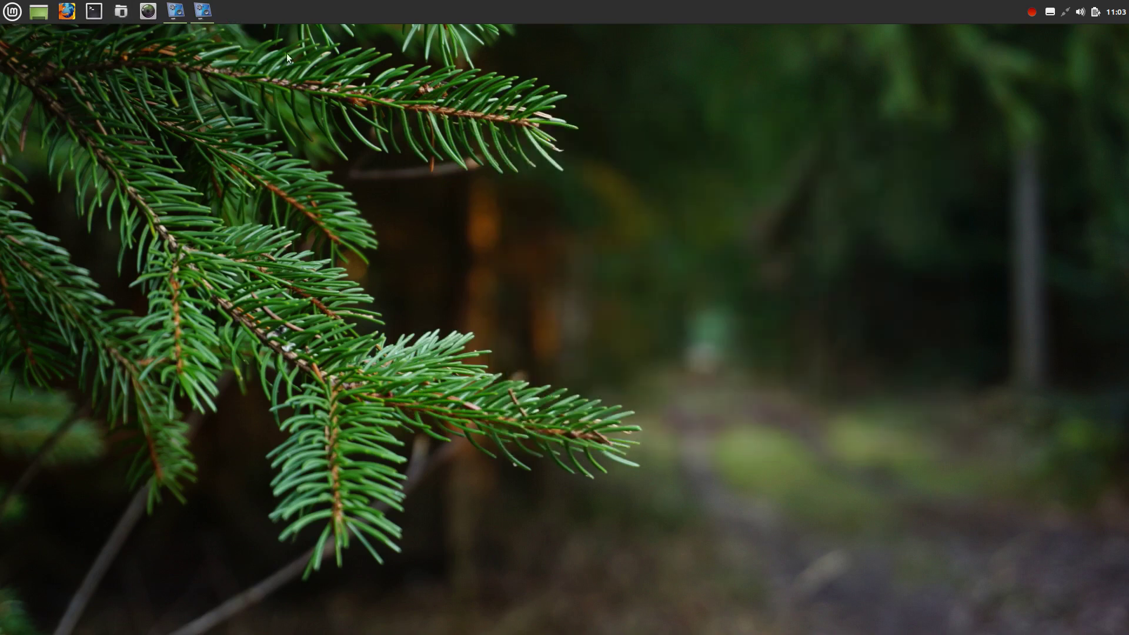
left_click(122, 13)
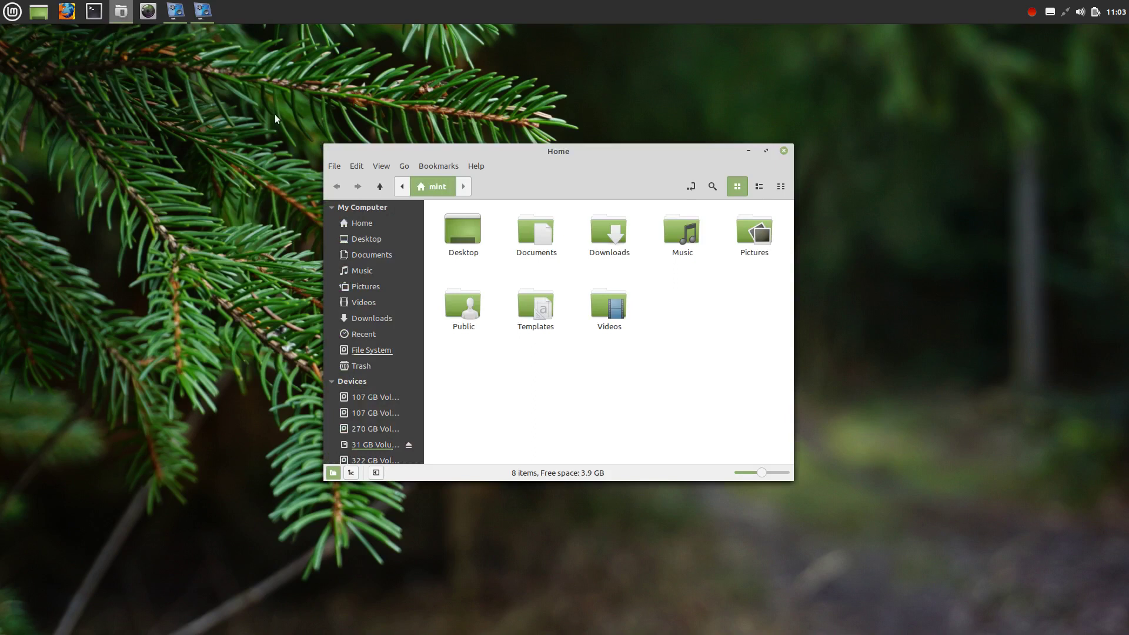
left_click_drag(487, 152, 555, 127)
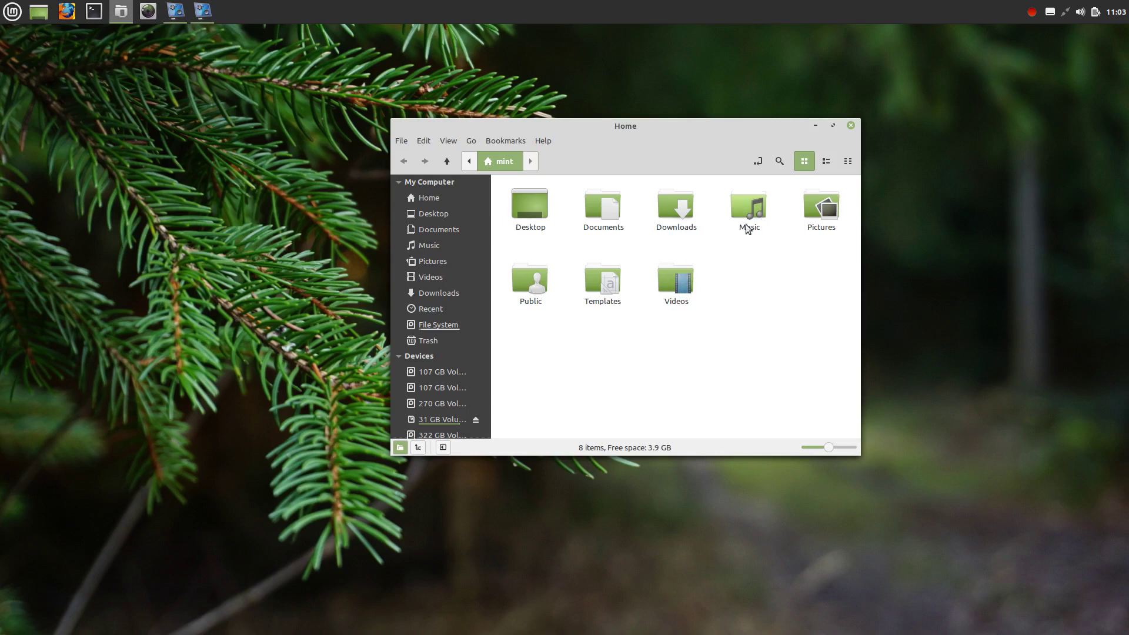
left_click(851, 126)
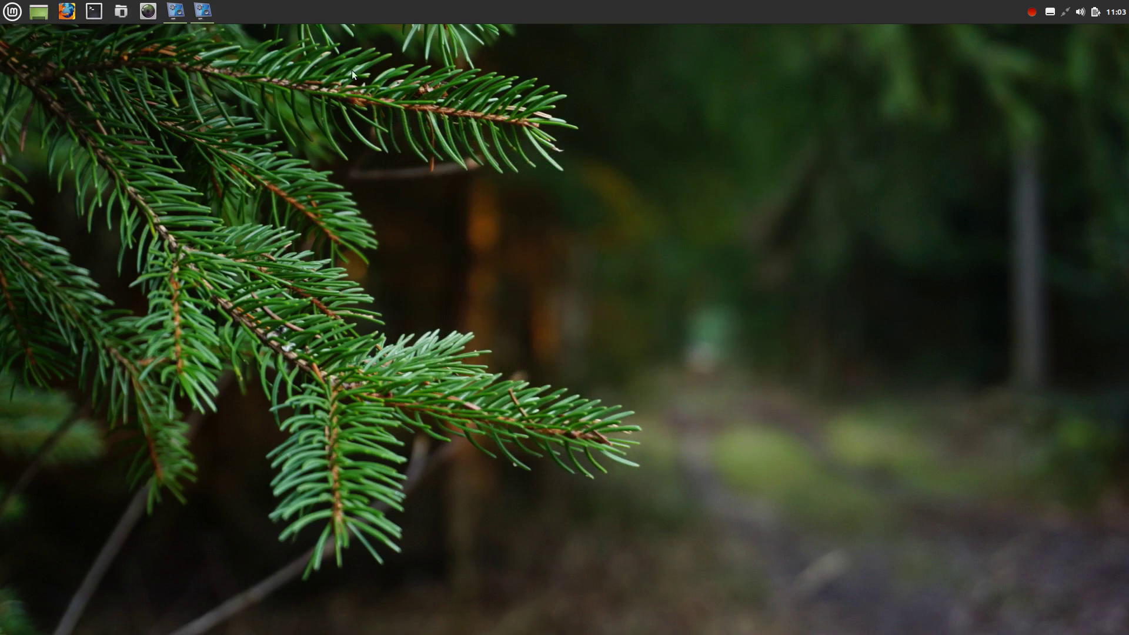
Bring back the webcam window, look at the Pictures folder in the Pix image viewer, and close Pix
left_click(179, 12)
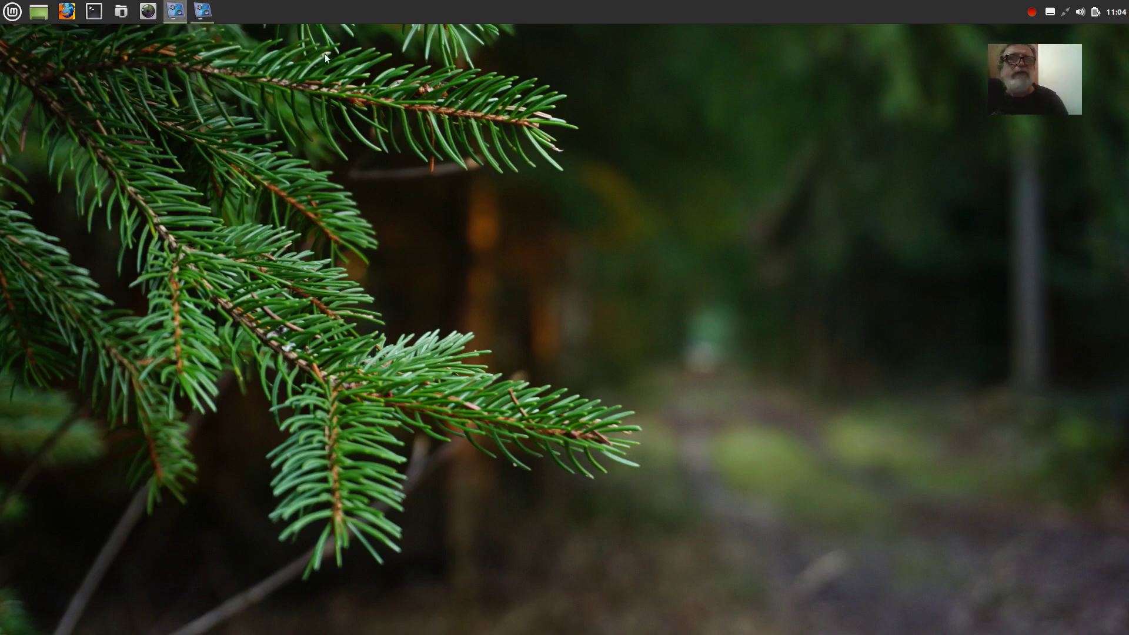
left_click(149, 12)
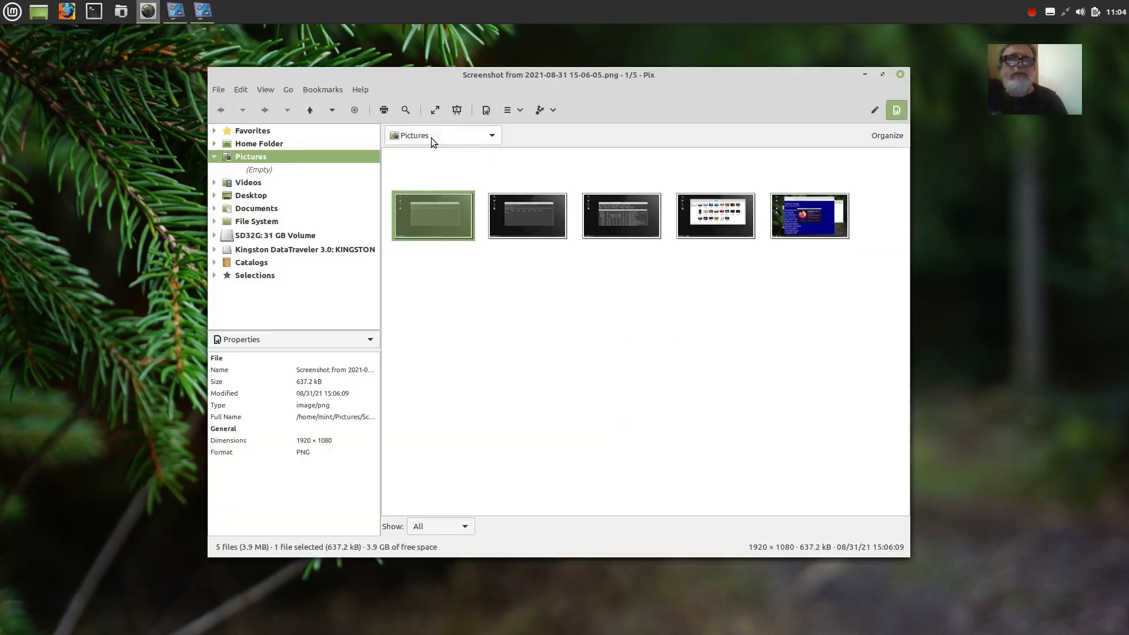
left_click(901, 75)
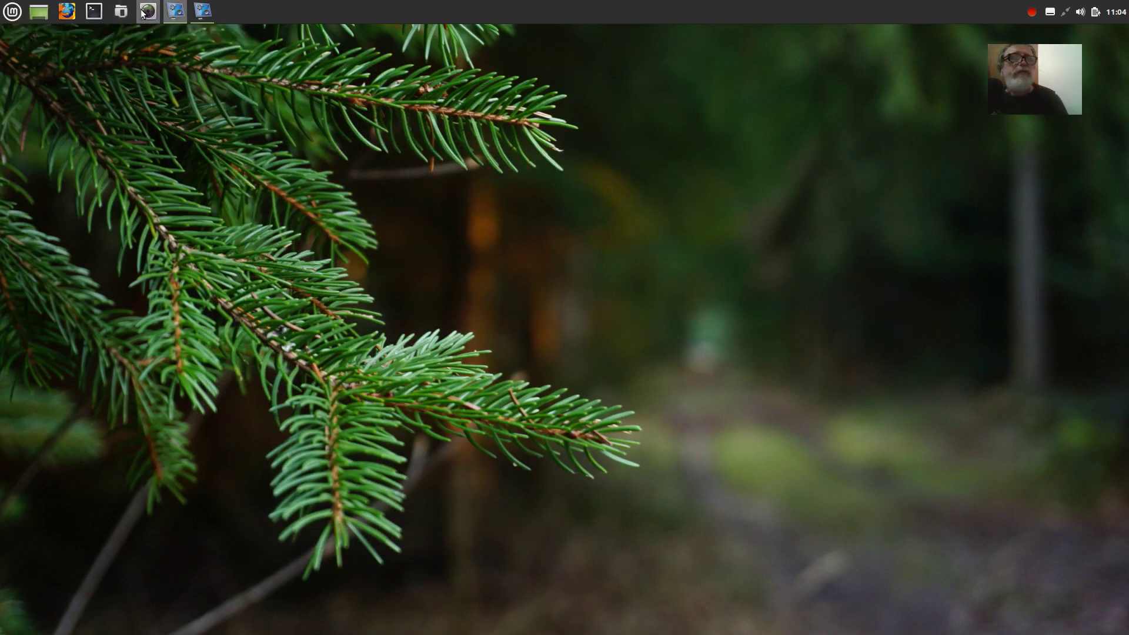
Find Firewall Configuration among all applications, open it and move its window nearer the middle of the desktop
left_click(10, 16)
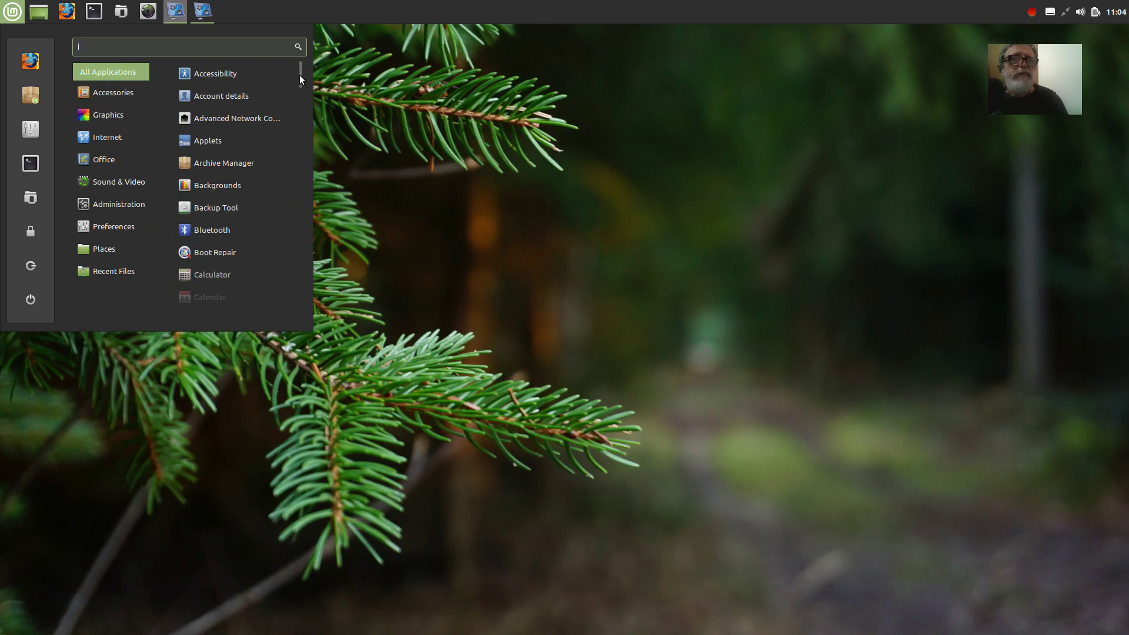
left_click_drag(299, 76, 306, 134)
scroll(306, 137, "down", 3)
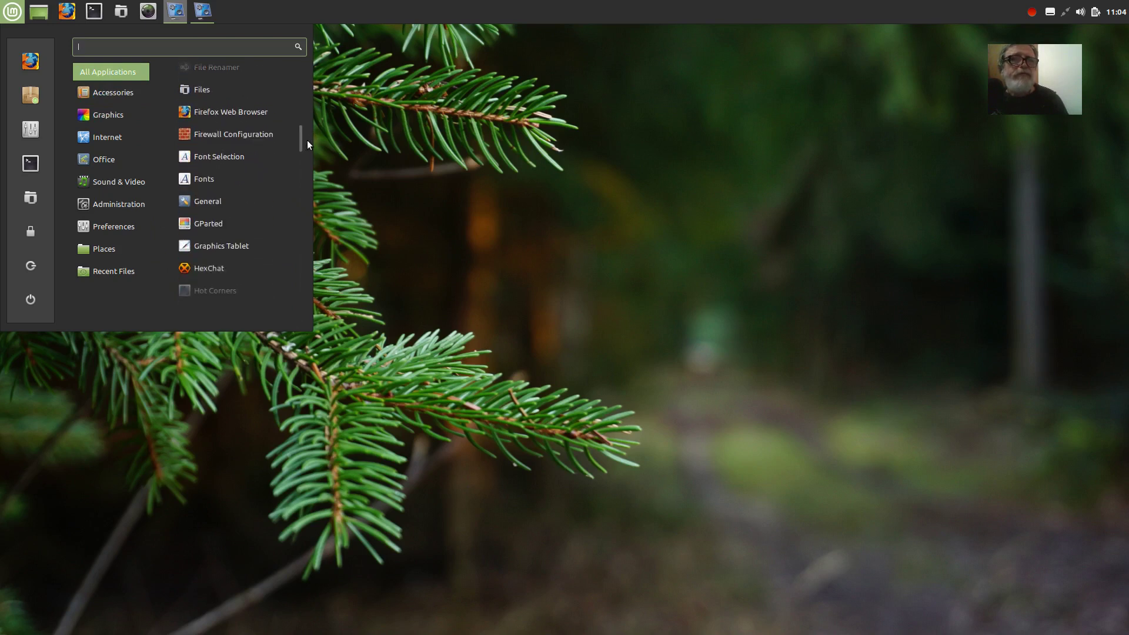
left_click(259, 135)
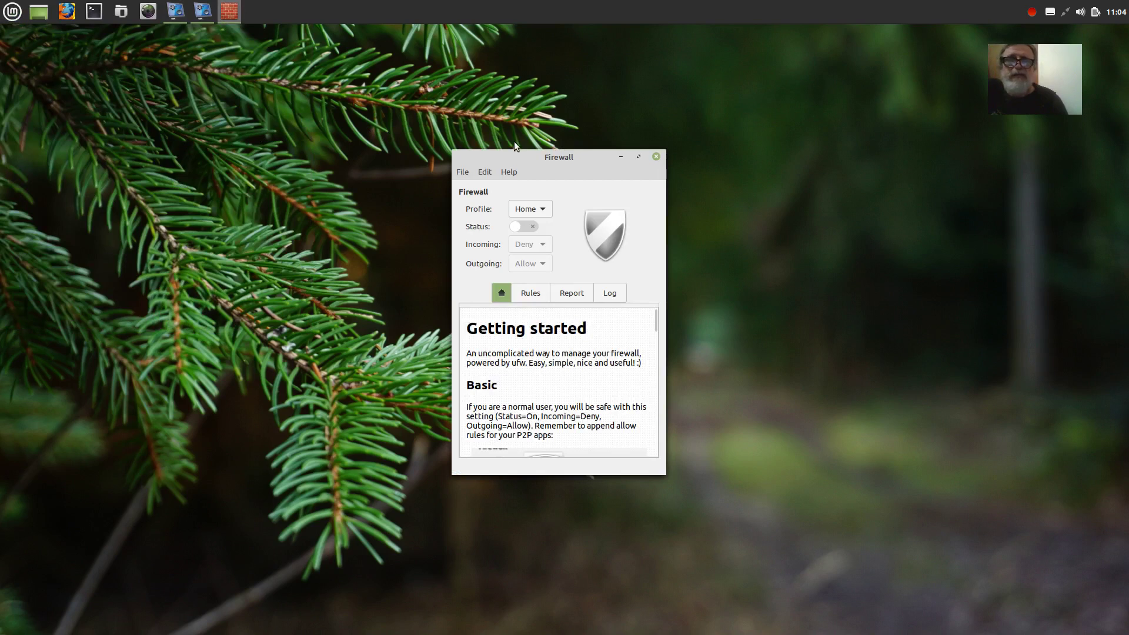
left_click_drag(518, 156, 650, 118)
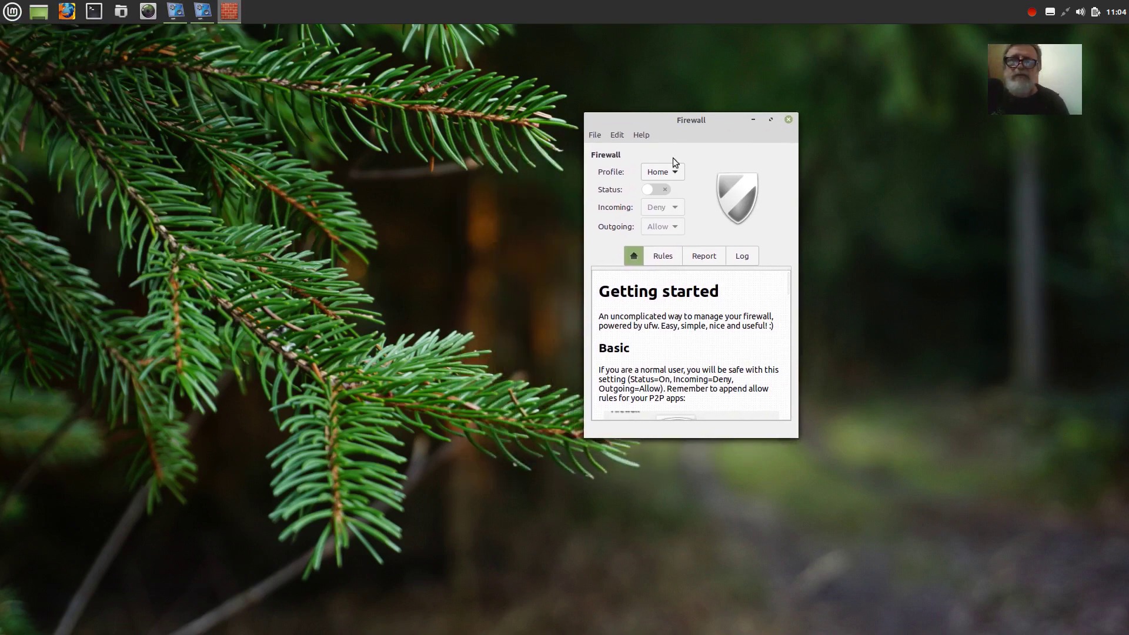
Switch the Home profile's firewall status on, view the firewall rules and close the Firewall window
left_click(667, 190)
left_click(667, 191)
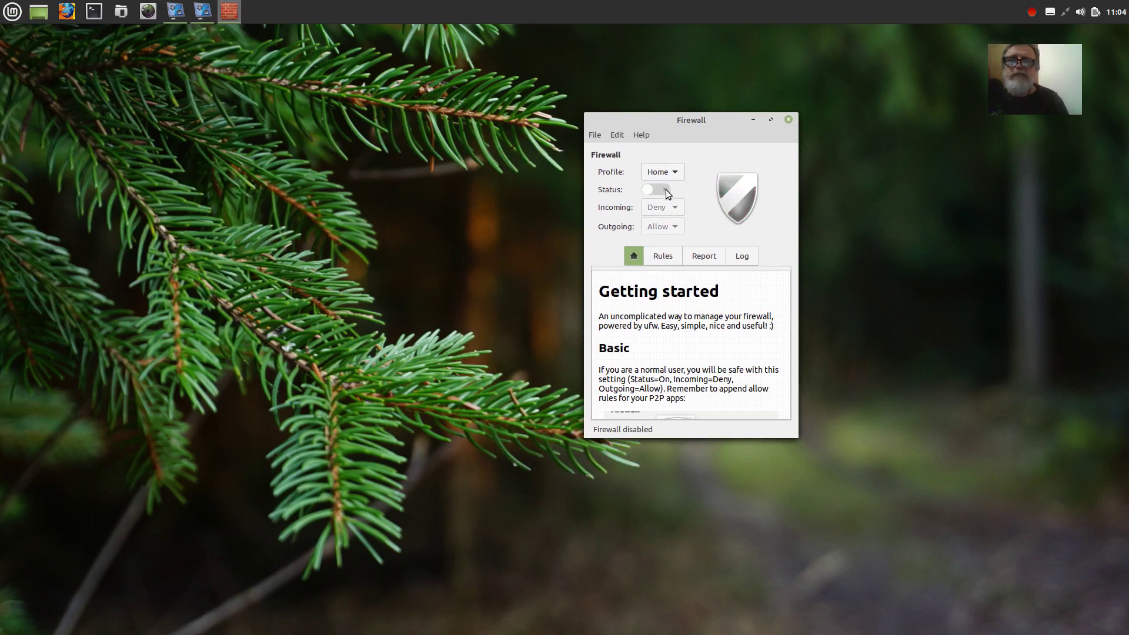
left_click(668, 190)
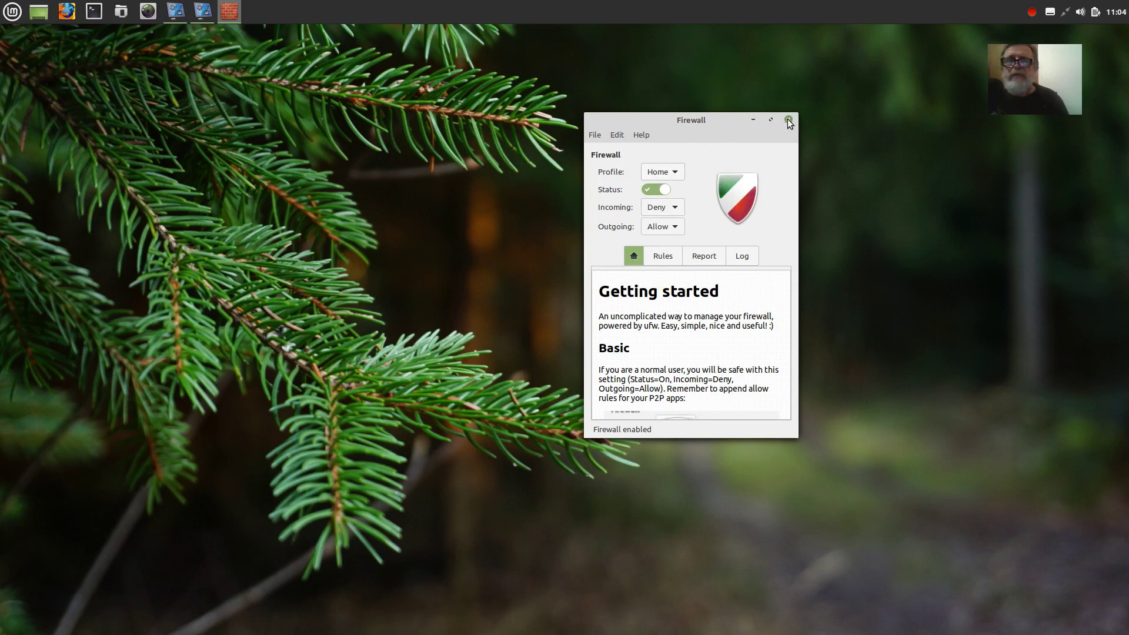
left_click(667, 256)
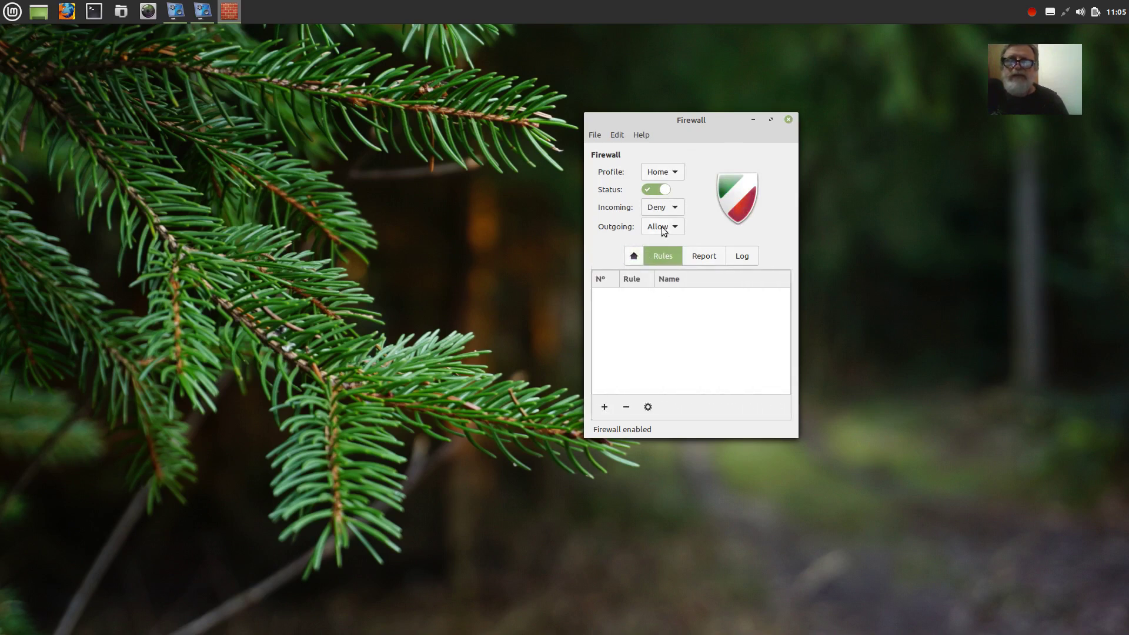
left_click(788, 121)
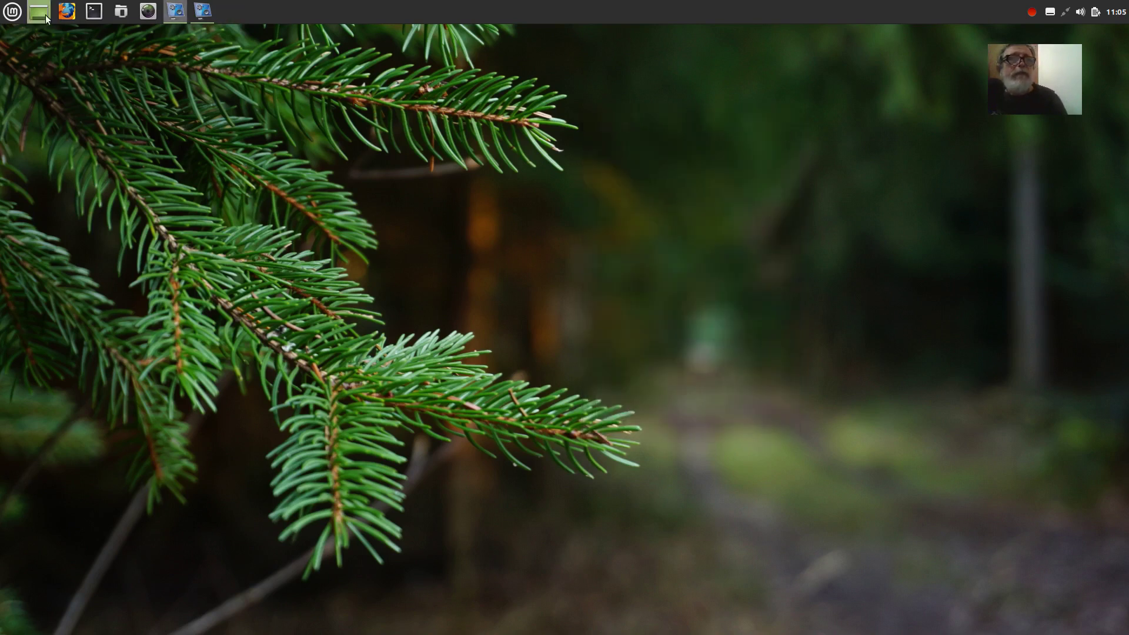
Open the Home folder in the file manager and move its window higher on the desktop
left_click(122, 11)
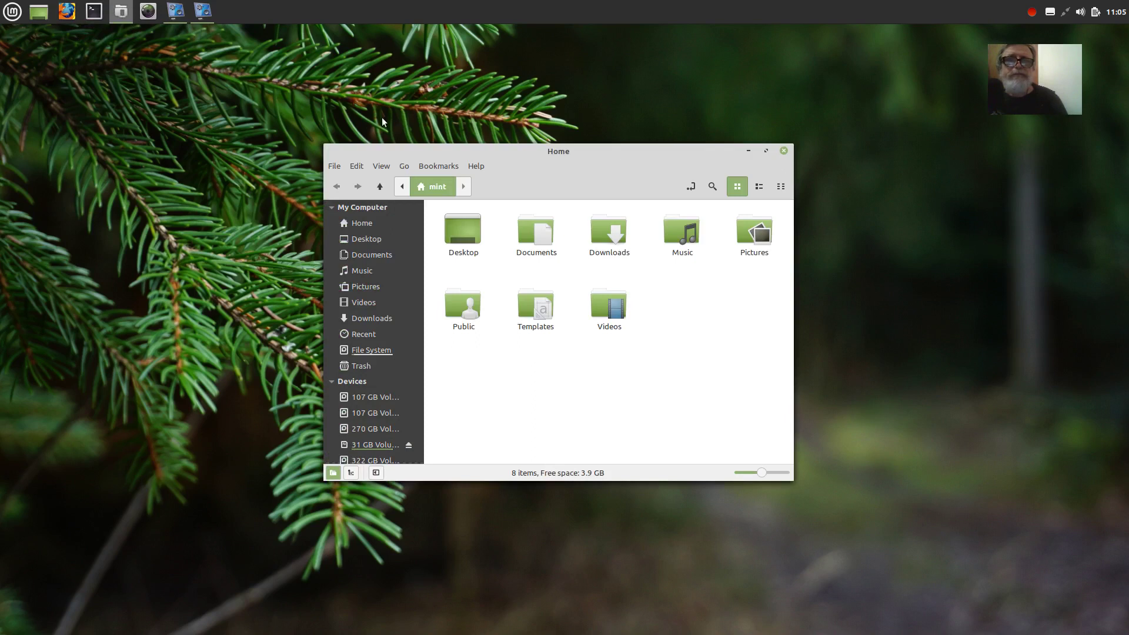
left_click_drag(496, 154, 491, 124)
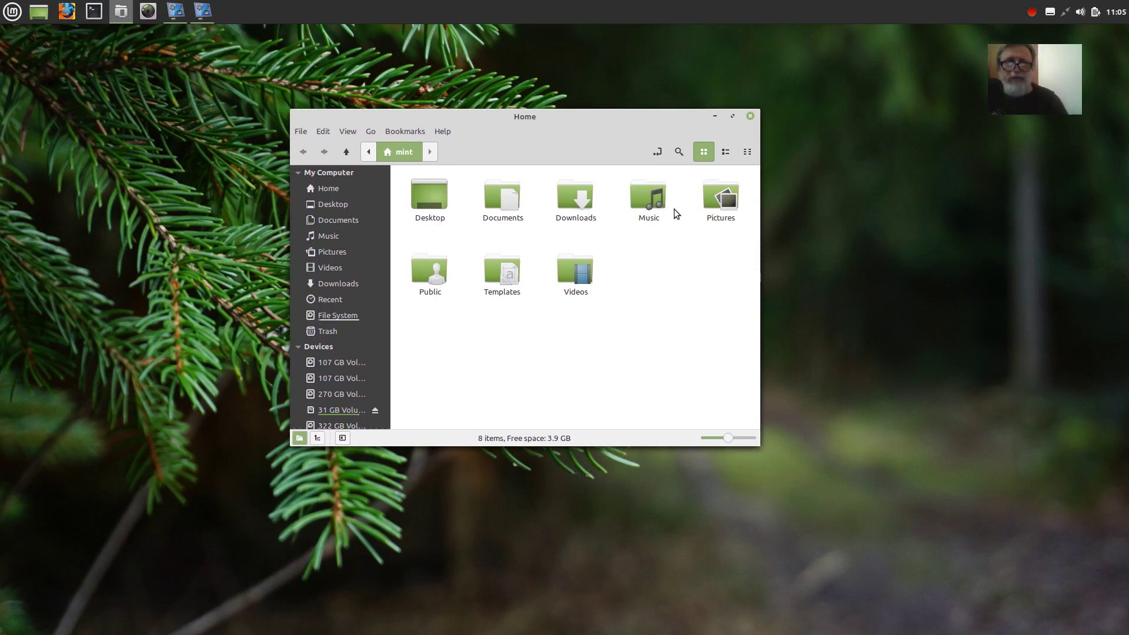
Open a second file manager window beside the Home window and go to the Apps folder on the KINGSTON drive
key("ctrl+n")
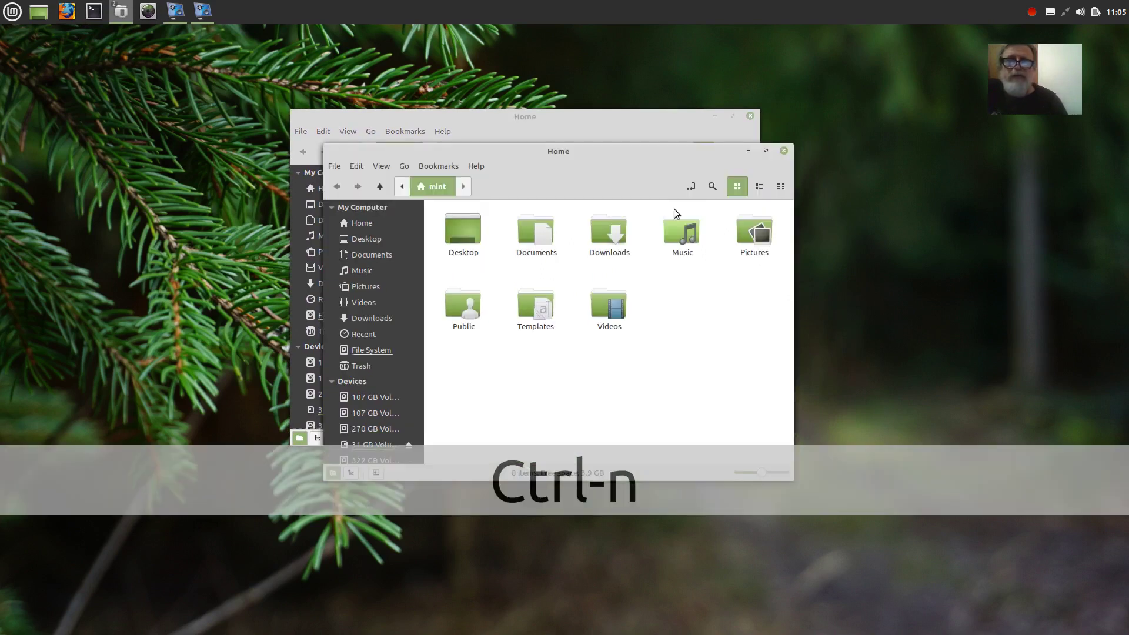
left_click_drag(591, 155, 879, 144)
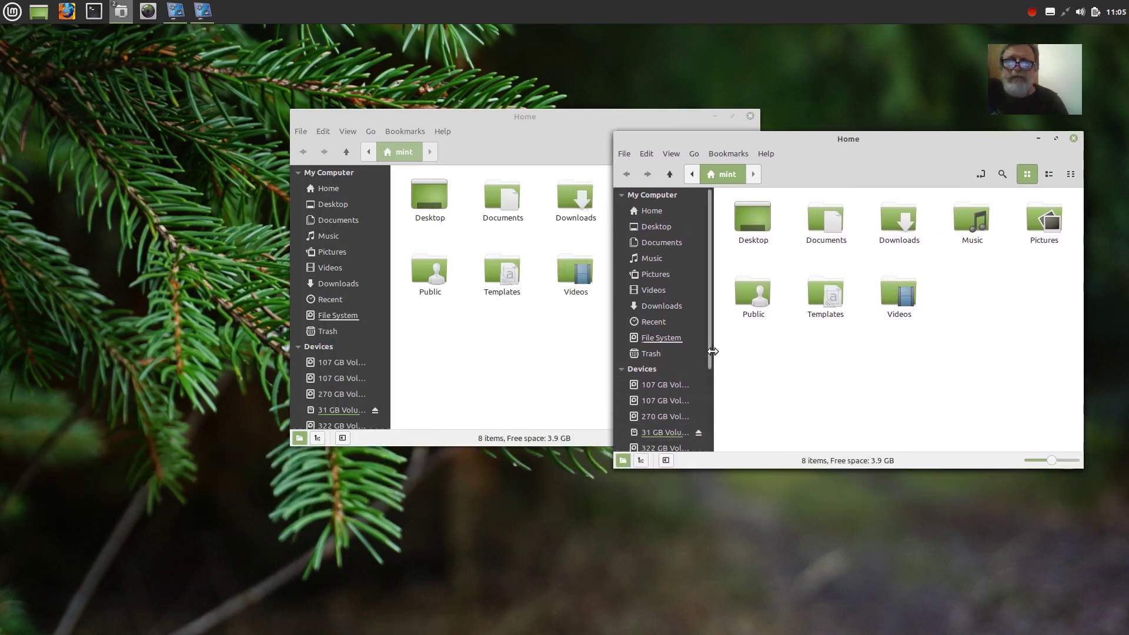
left_click_drag(710, 351, 708, 416)
left_click(673, 381)
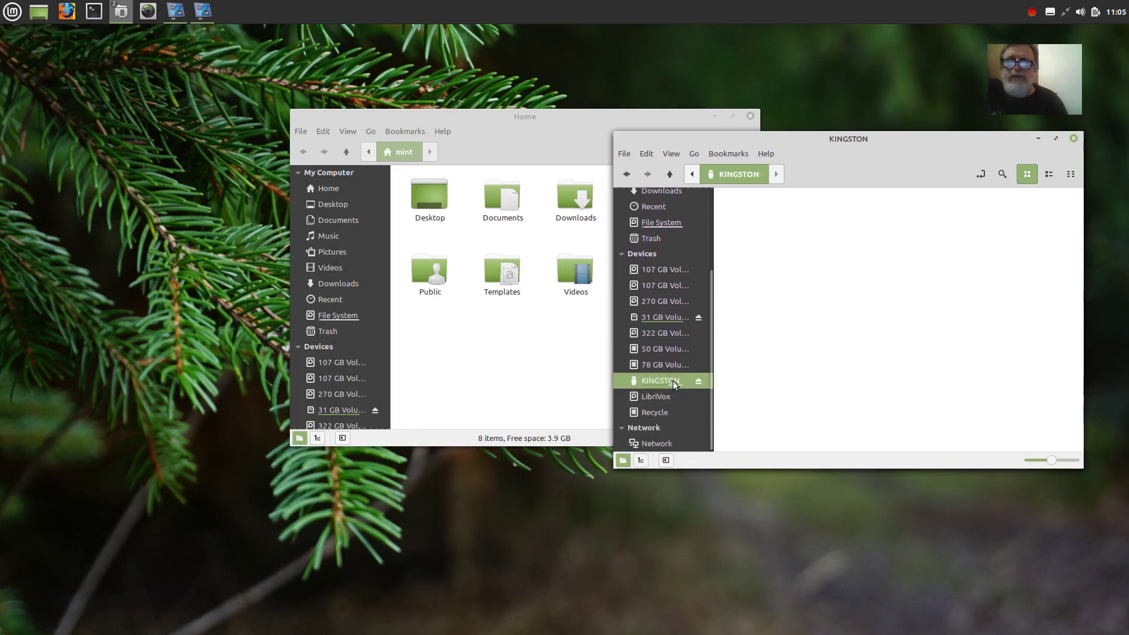
double_click(972, 221)
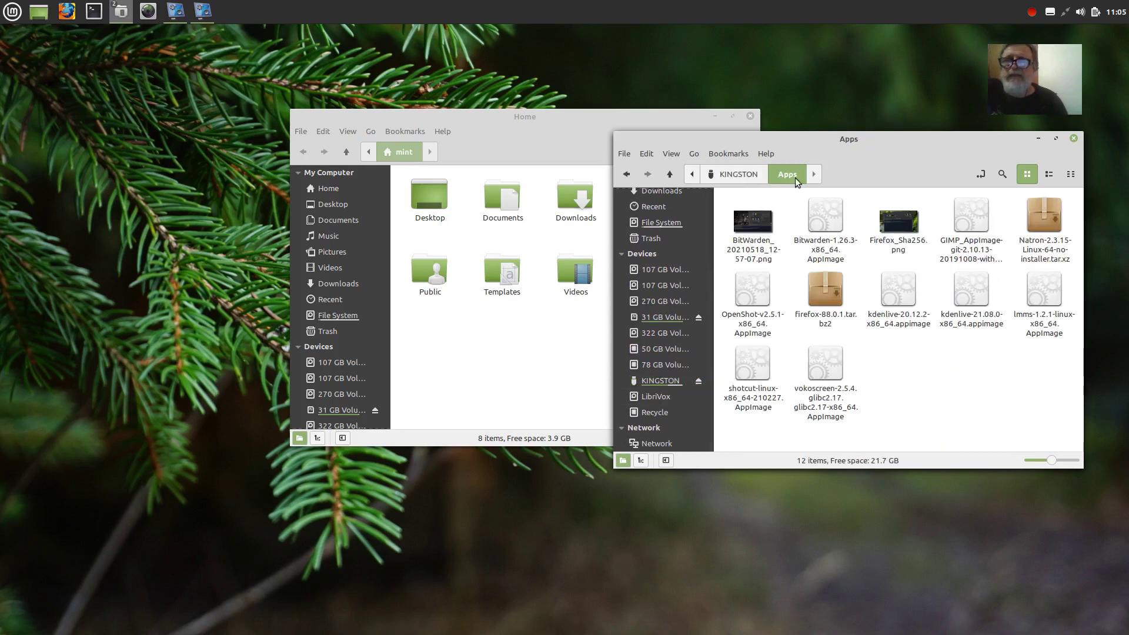
Open the Downloads folder in the Home window and arrange it side by side with the Apps window
left_click_drag(573, 129, 433, 129)
left_click(444, 200)
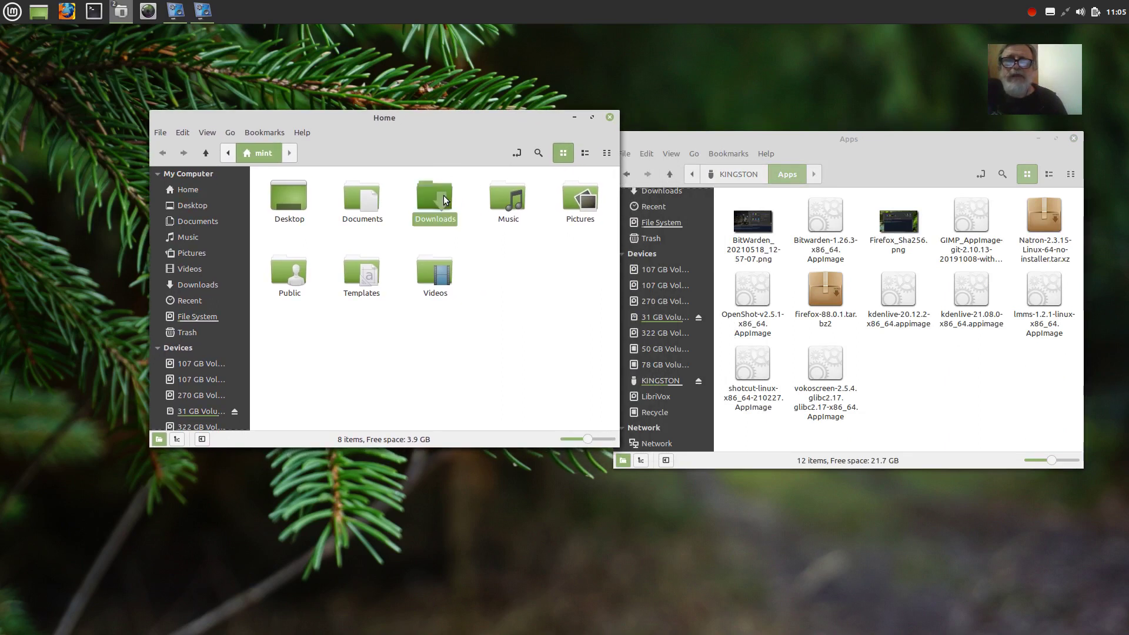
double_click(444, 200)
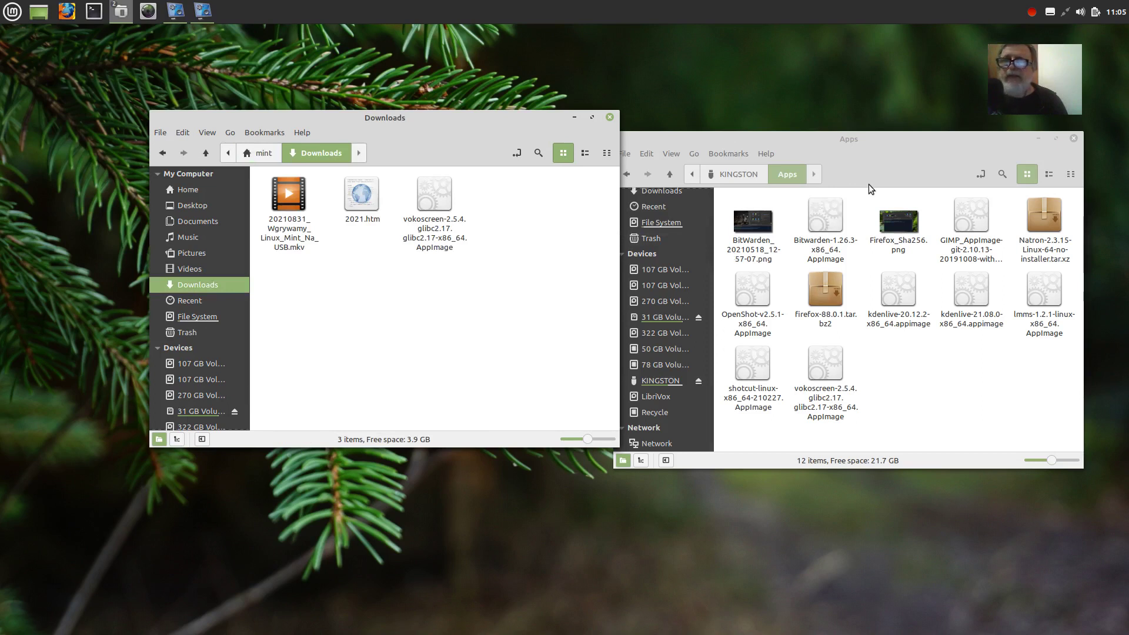
left_click_drag(878, 139, 822, 153)
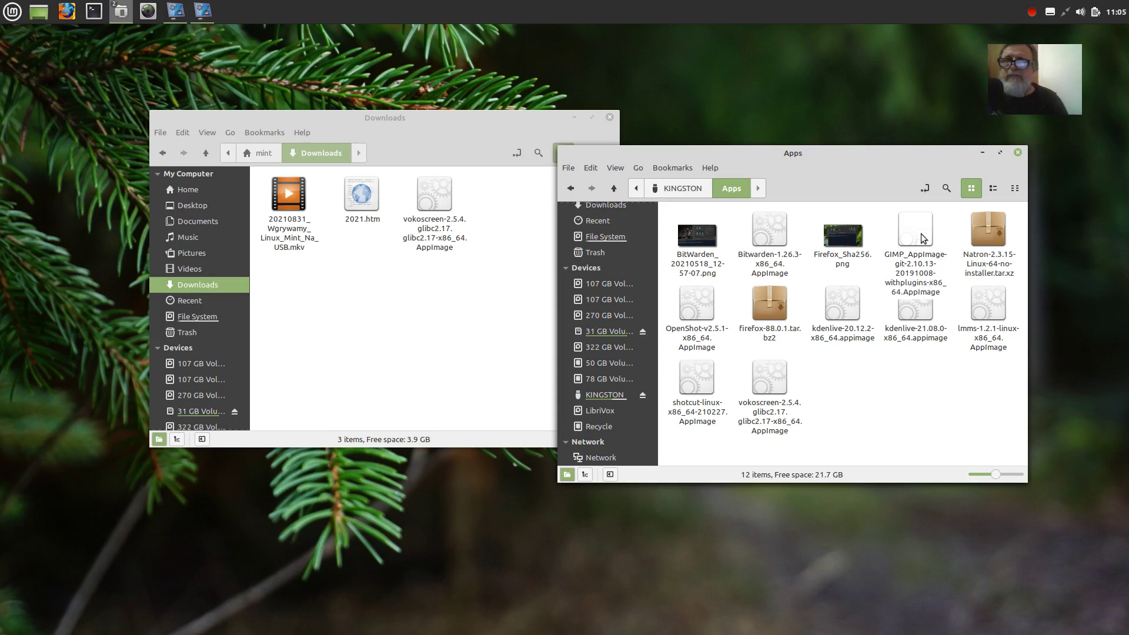
Copy the GIMP AppImage and kdenlive-21.08.0-x86_64.appimage from Apps into Downloads and close the Apps window
left_click_drag(921, 237, 486, 302)
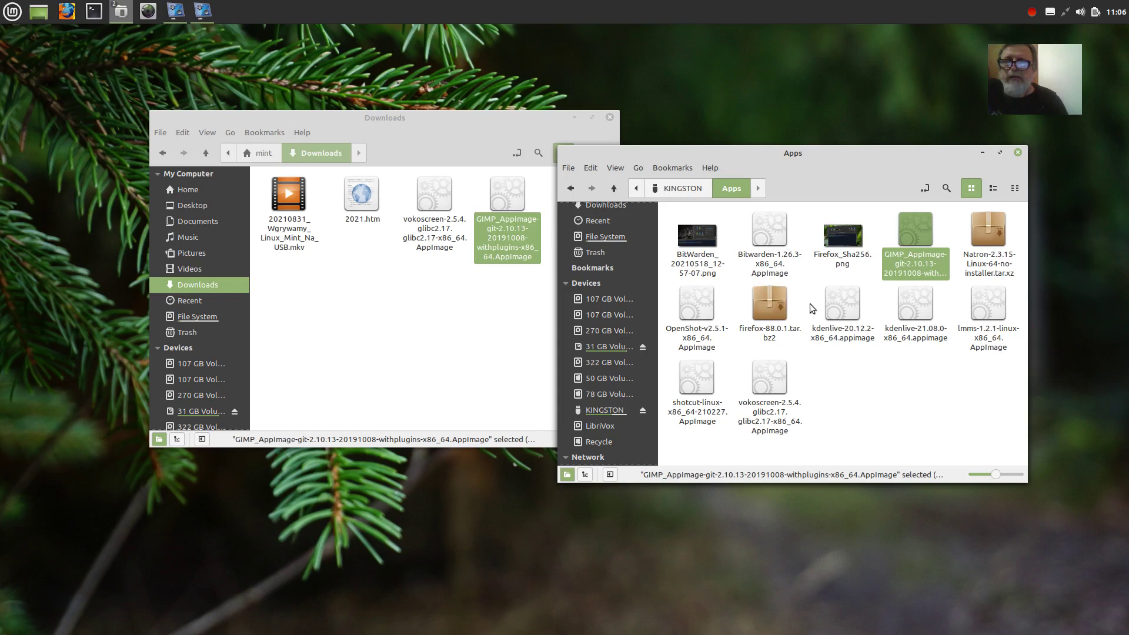
left_click(912, 301)
left_click_drag(911, 302, 444, 353)
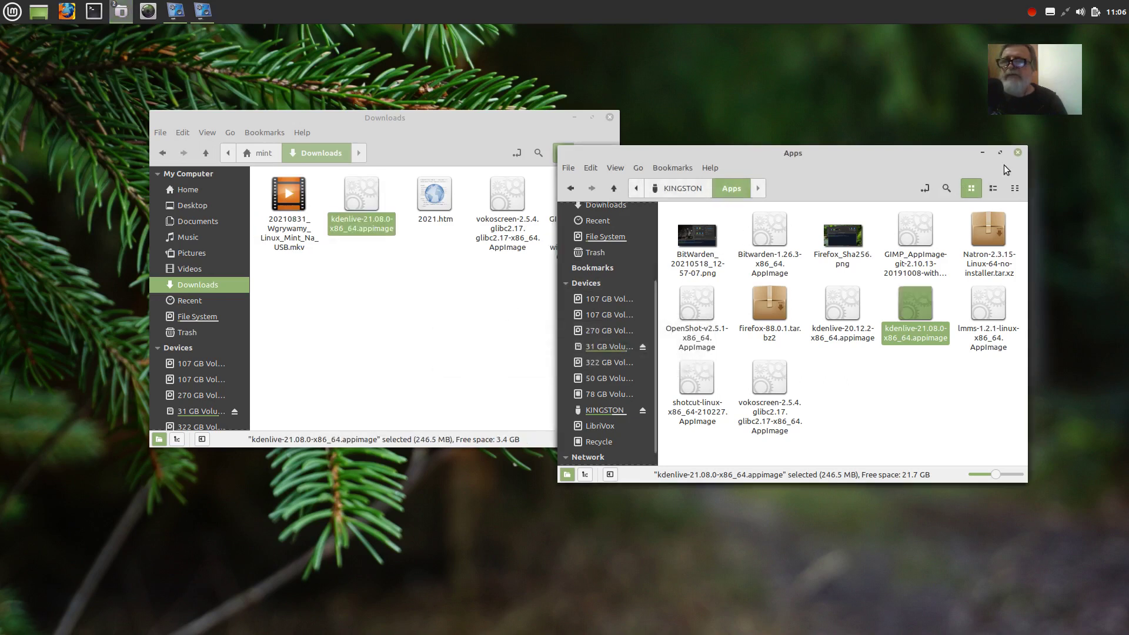
left_click(1017, 153)
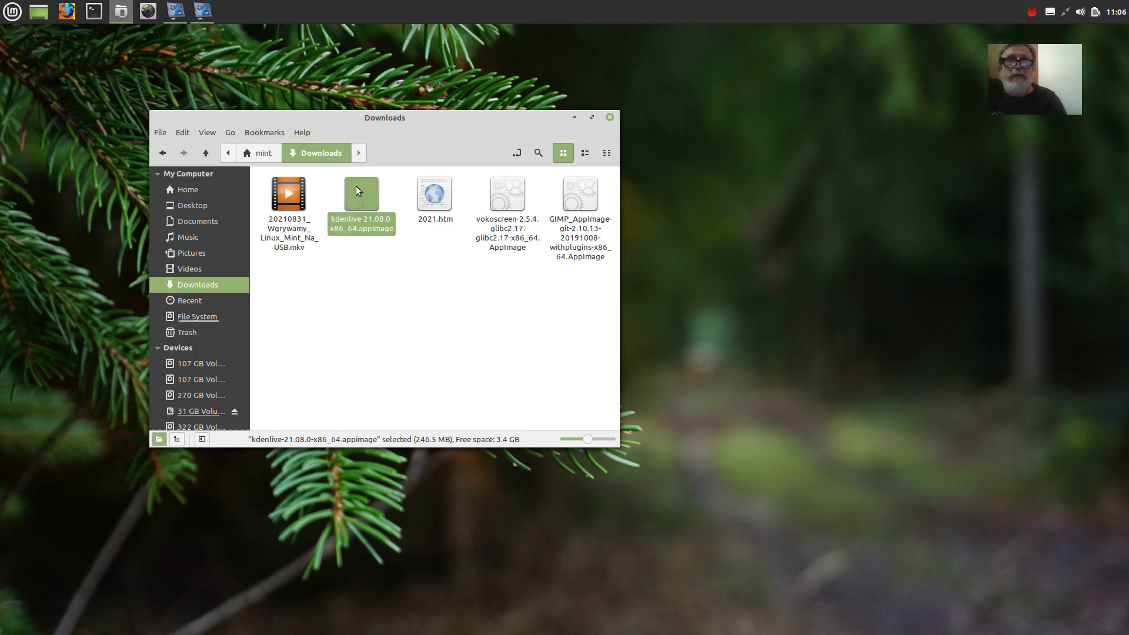
Allow kdenlive-21.08.0-x86_64.appimage in Downloads to be executed as a program and close its properties
left_click_drag(365, 117, 461, 121)
right_click(454, 187)
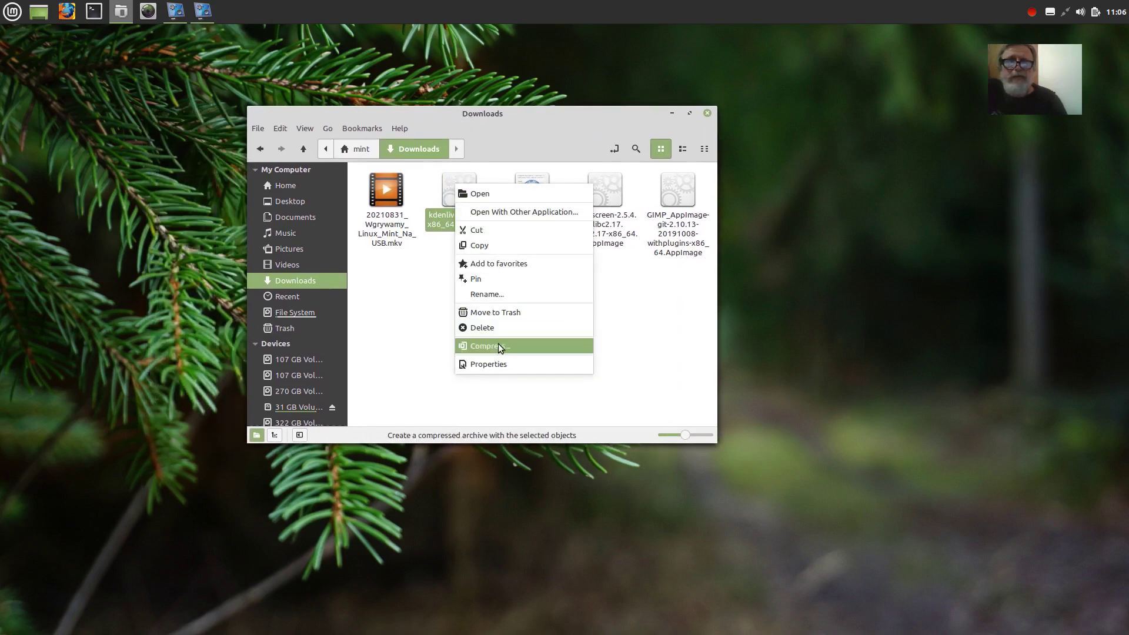
left_click(500, 364)
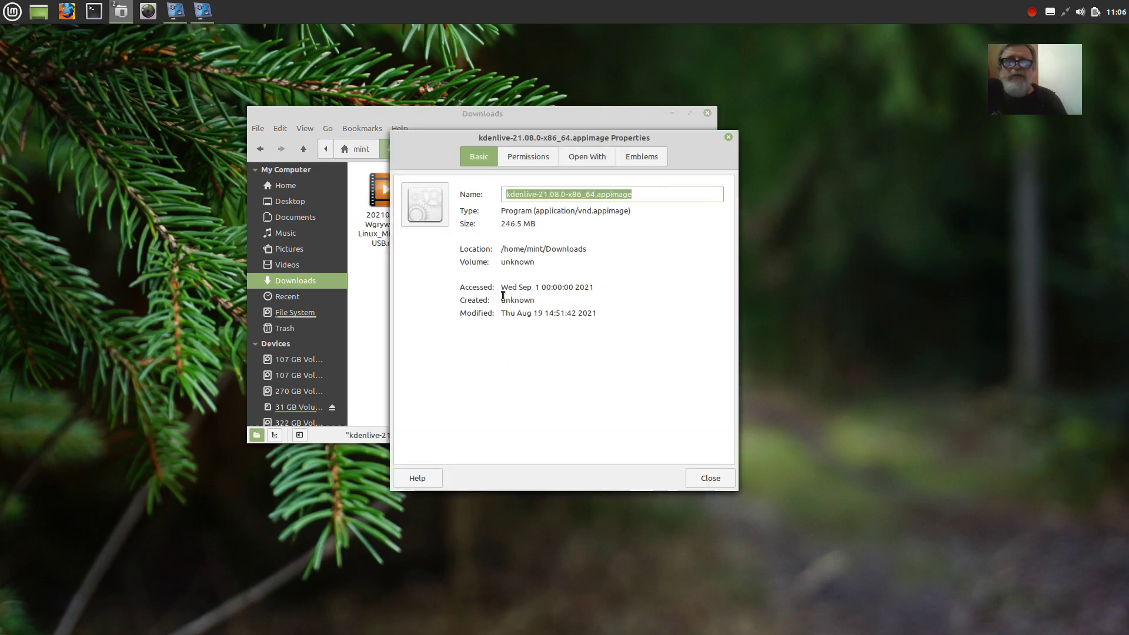
left_click(529, 158)
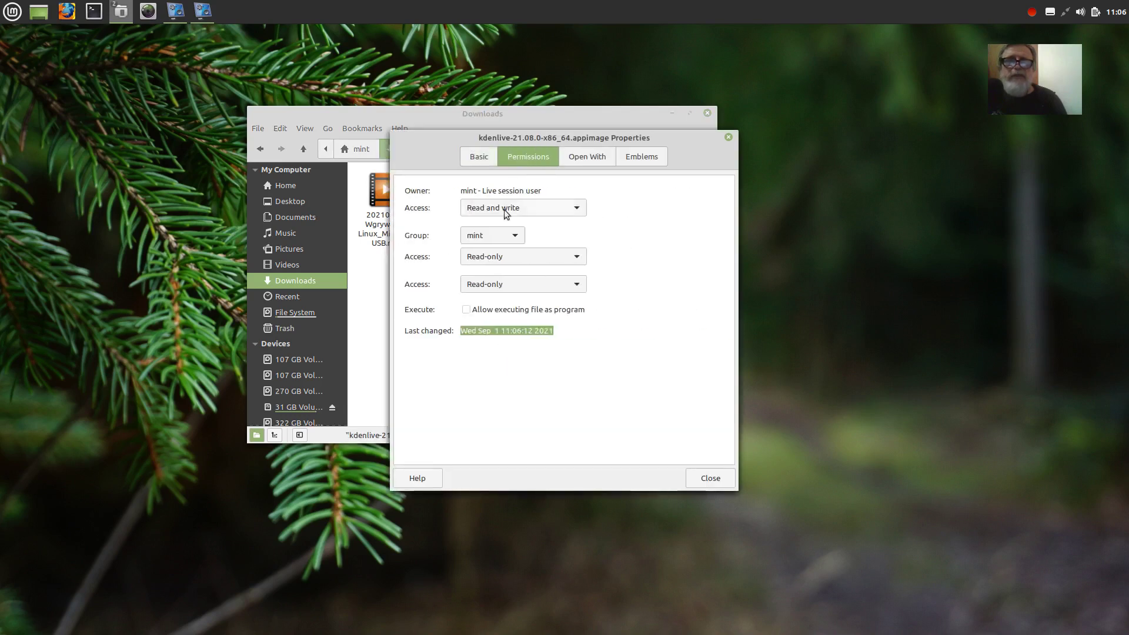
left_click(466, 310)
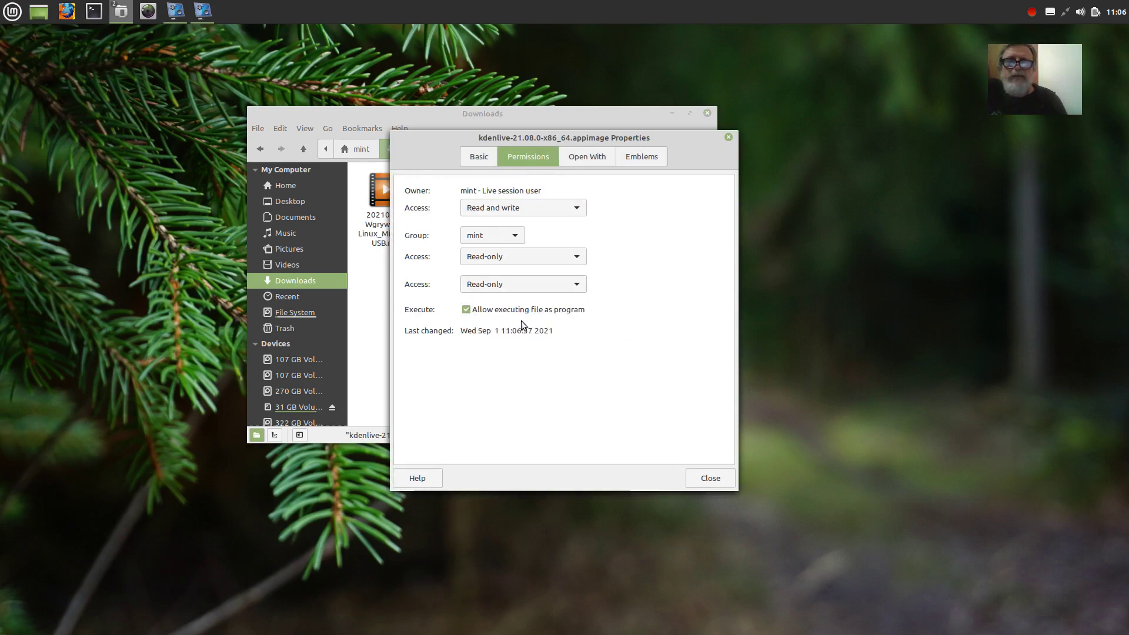
left_click(728, 138)
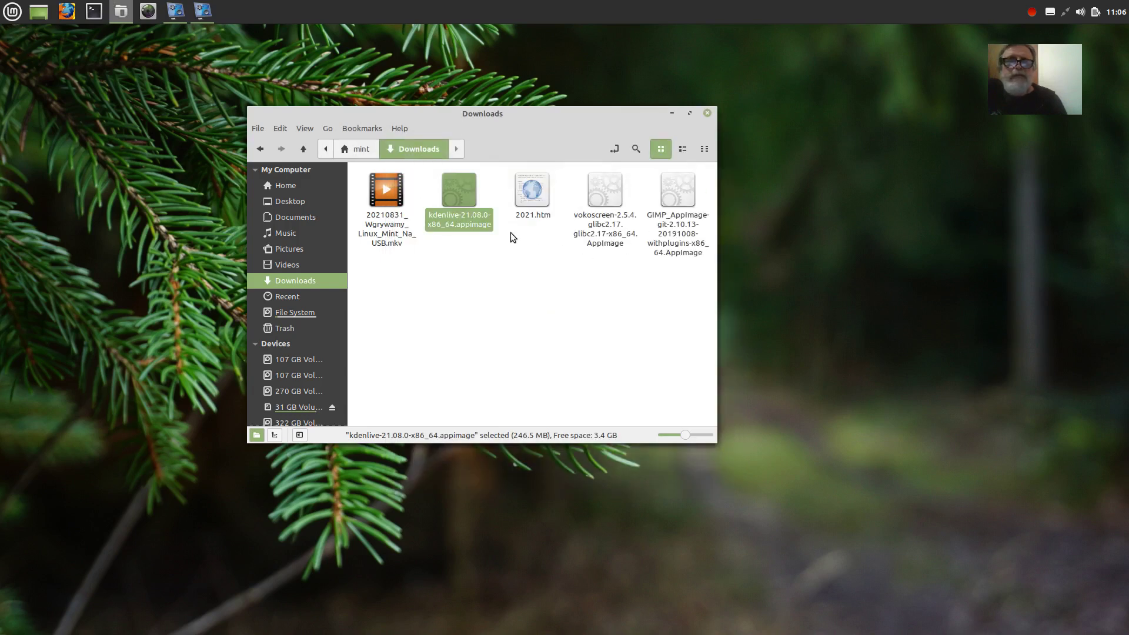
Launch Kdenlive from its appimage, move its window lower on the desktop, and look over its help options, settings and color themes
key("Return")
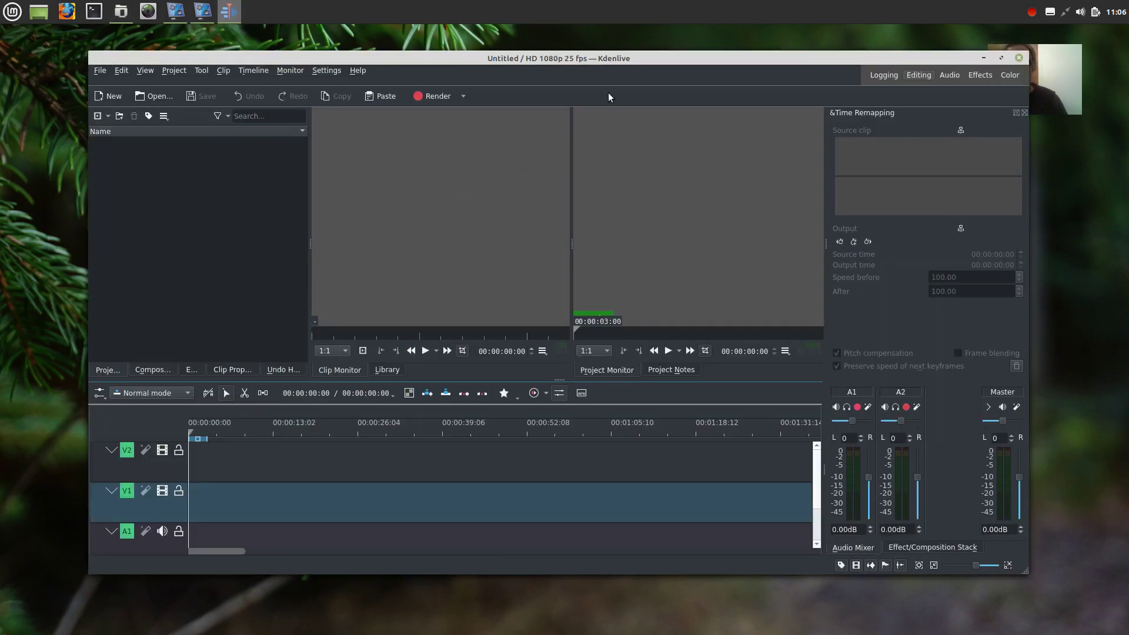
left_click_drag(602, 59, 542, 108)
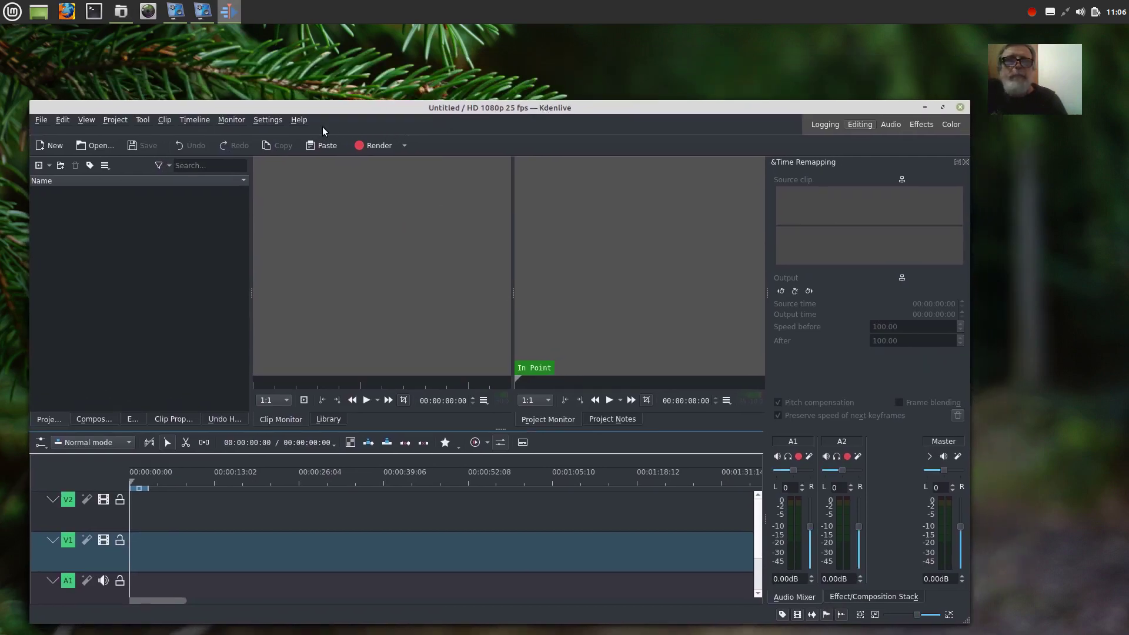
left_click(298, 120)
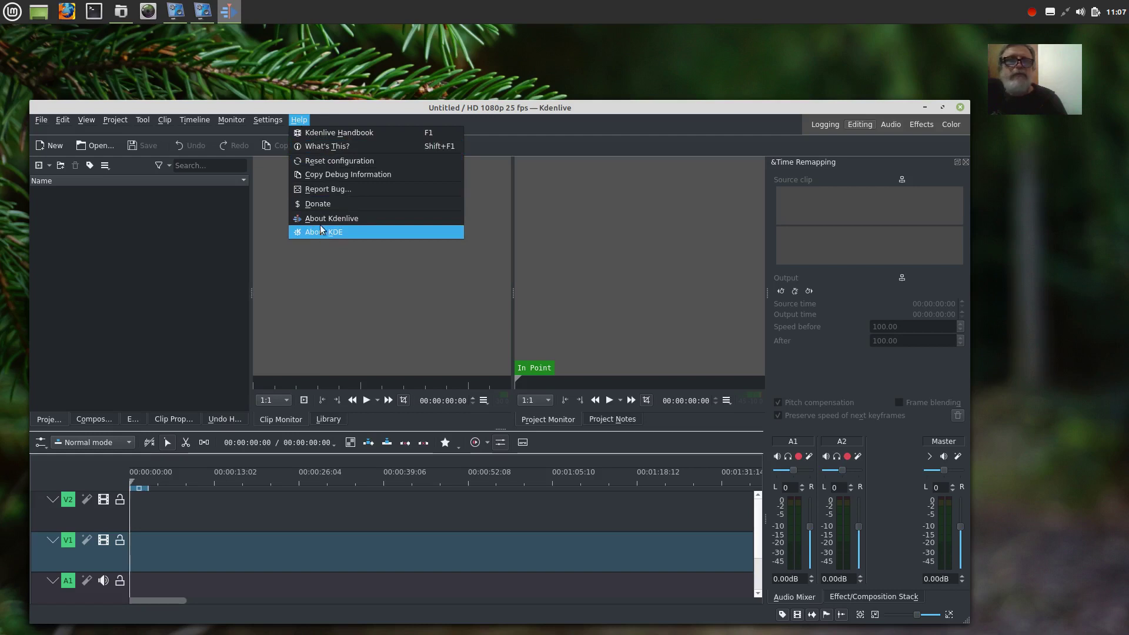
left_click(258, 122)
left_click(259, 123)
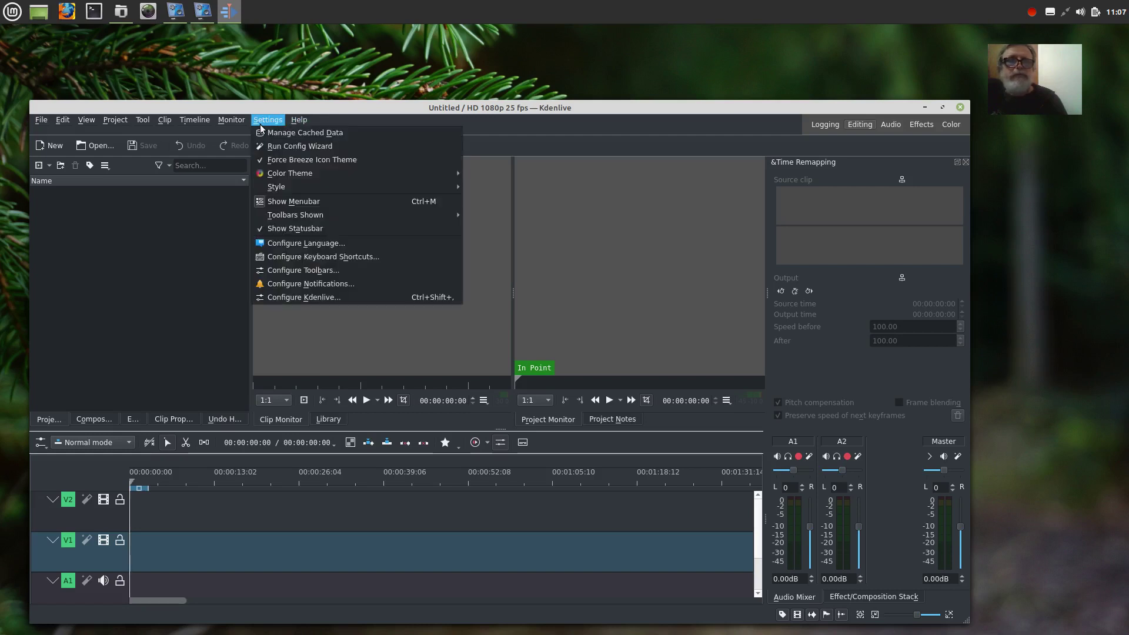
mouse_move(282, 177)
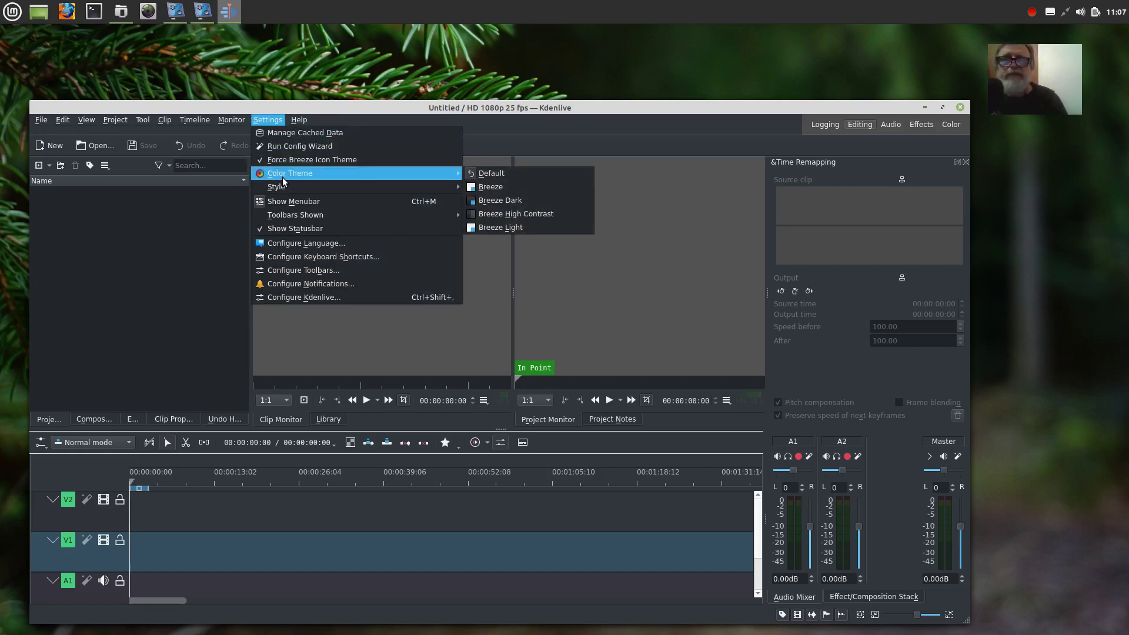
left_click(317, 106)
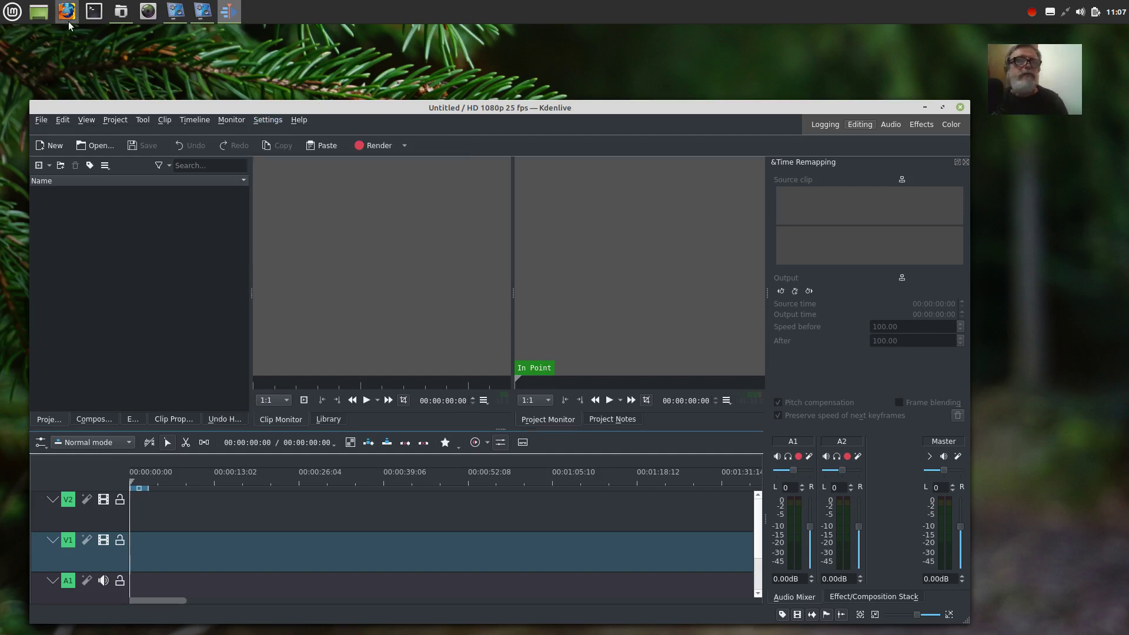
Switch back to the Downloads window in the file manager and move it higher, over the Kdenlive window
left_click(40, 12)
left_click(39, 13)
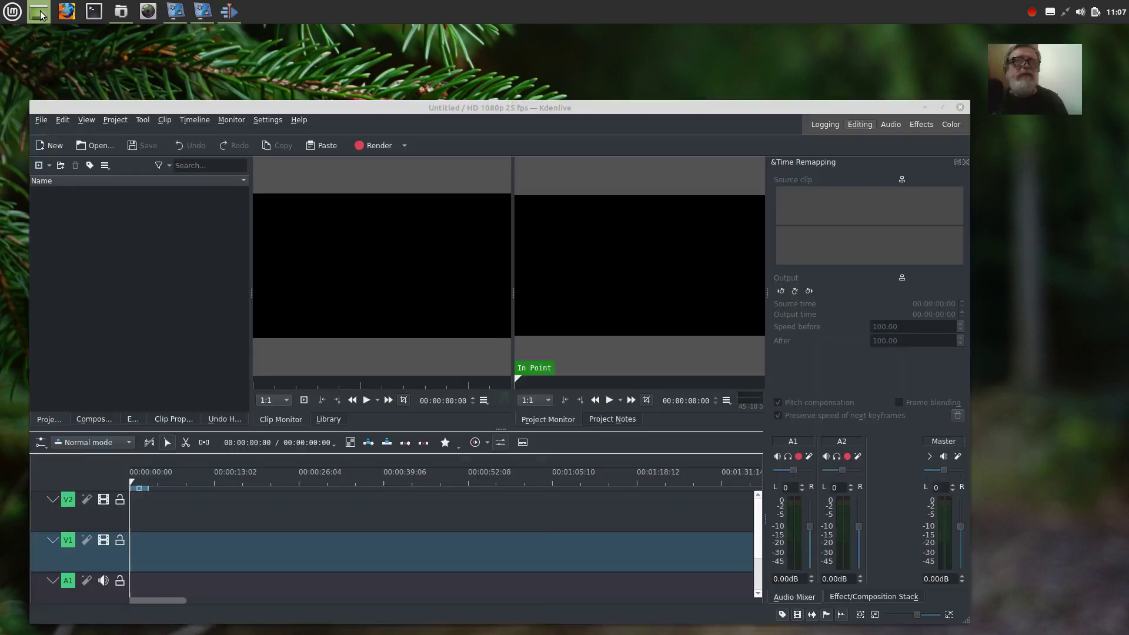
mouse_move(124, 19)
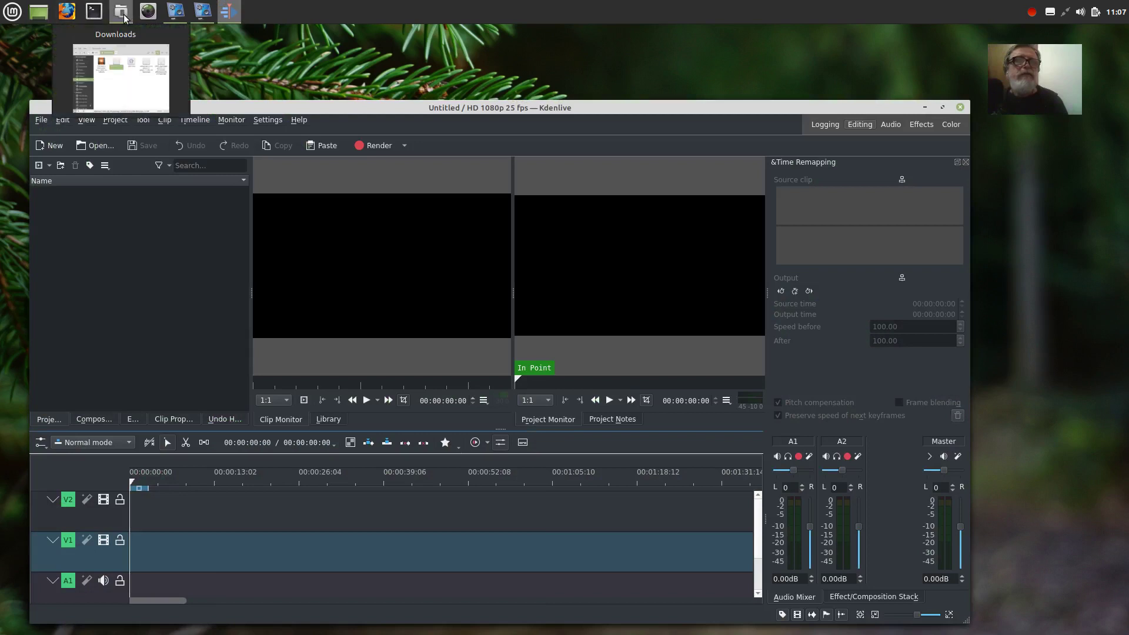
left_click(124, 18)
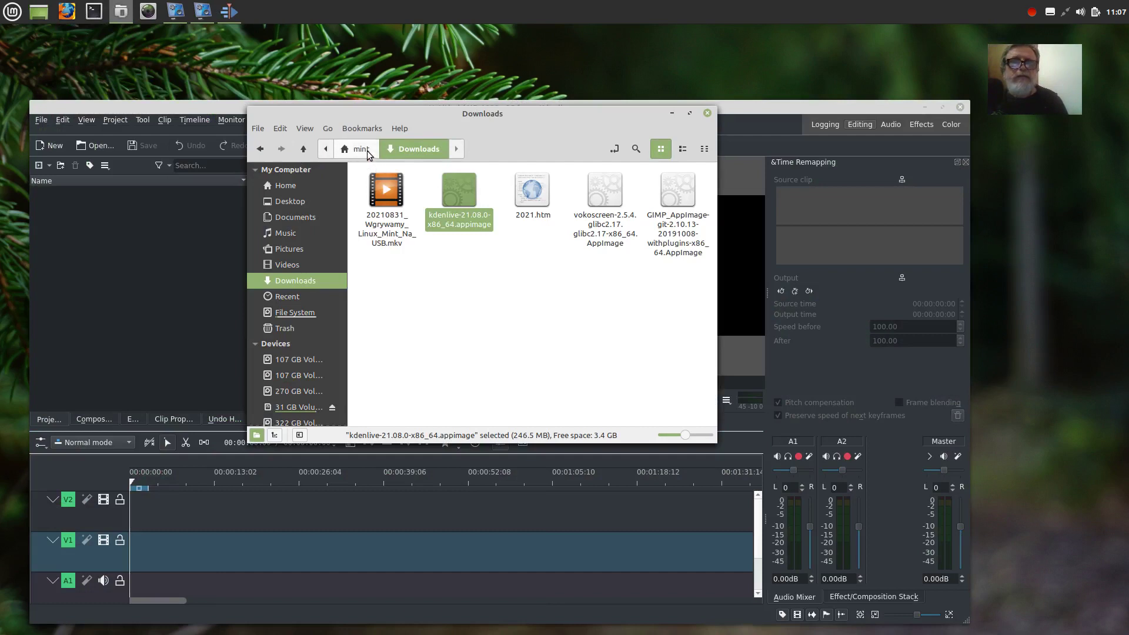
left_click_drag(429, 116, 484, 79)
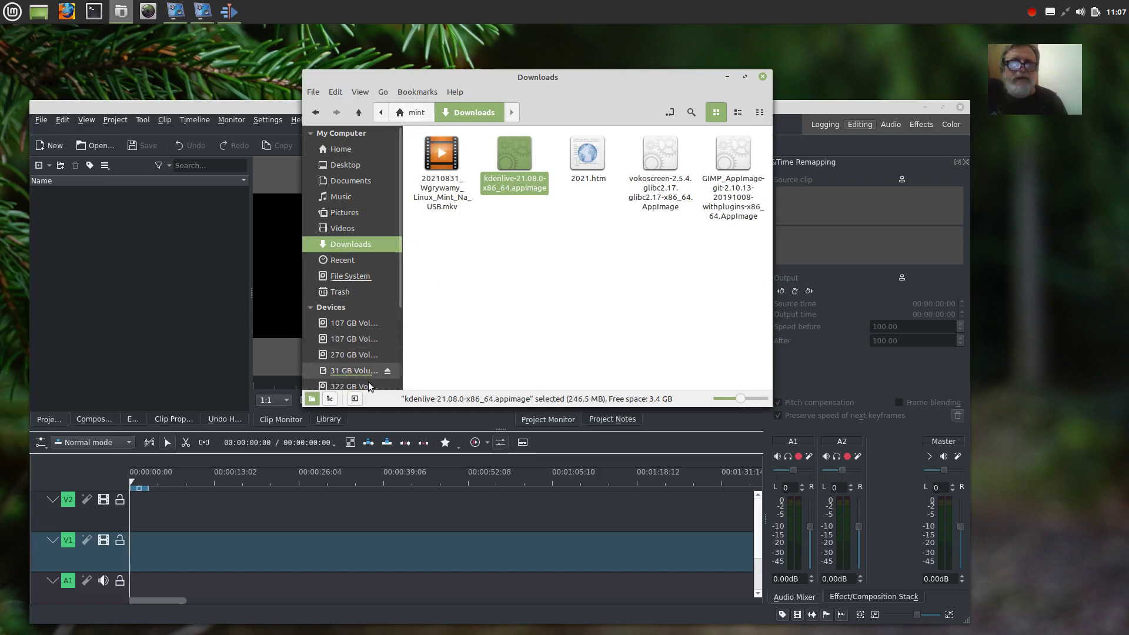
left_click_drag(399, 288, 407, 372)
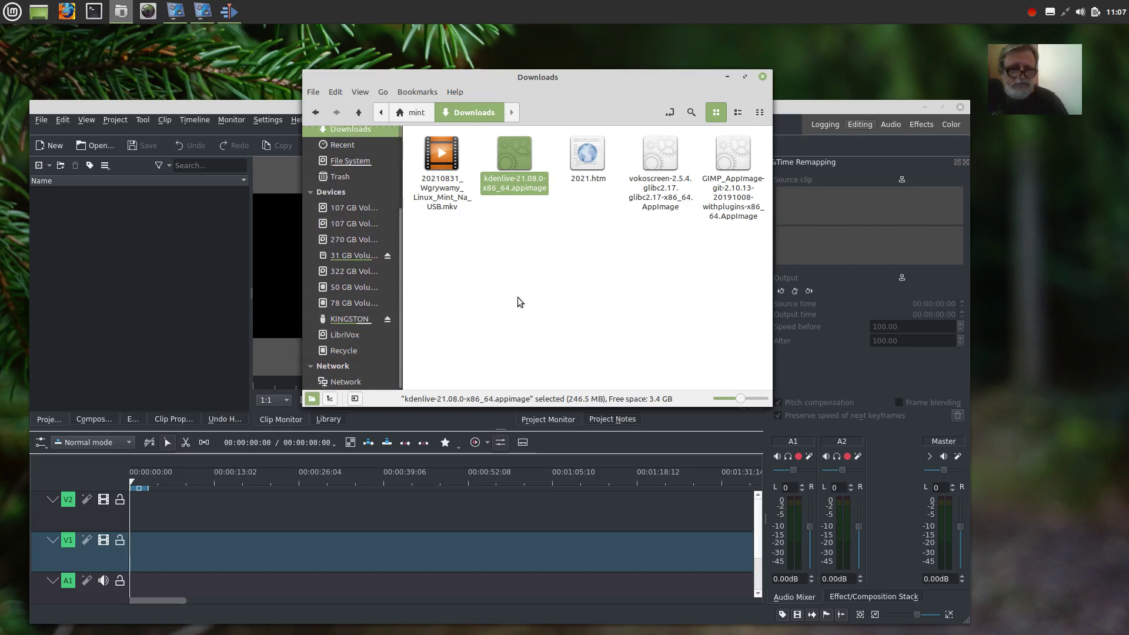
Open another file manager window and go to the Mint folder inside Linux on the KINGSTON drive
key("ctrl+n")
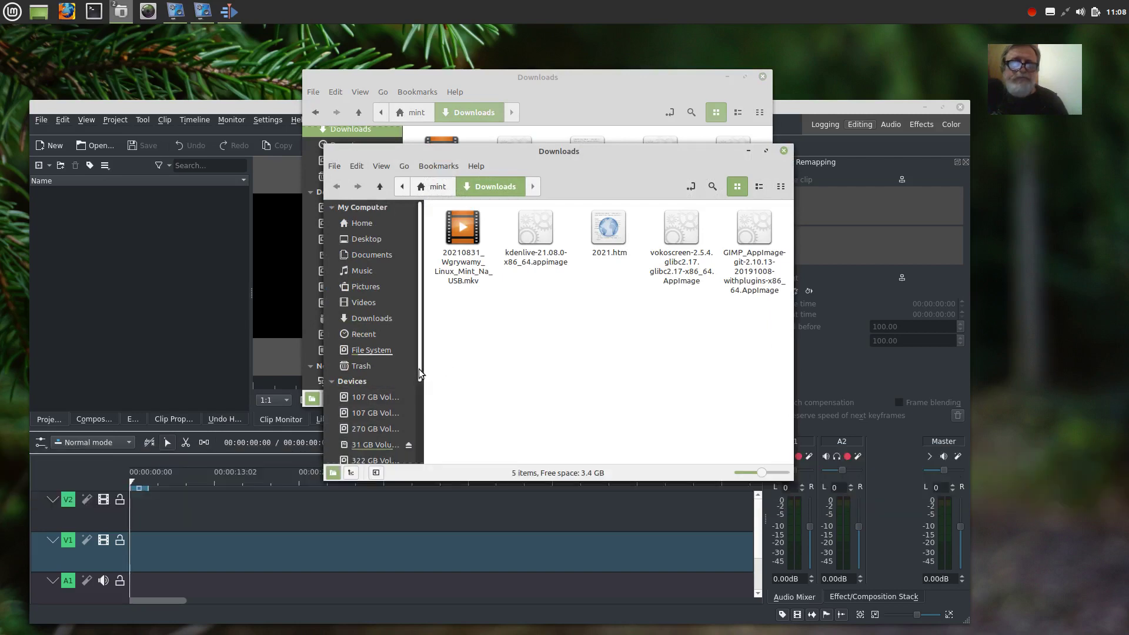
left_click_drag(416, 383, 421, 426)
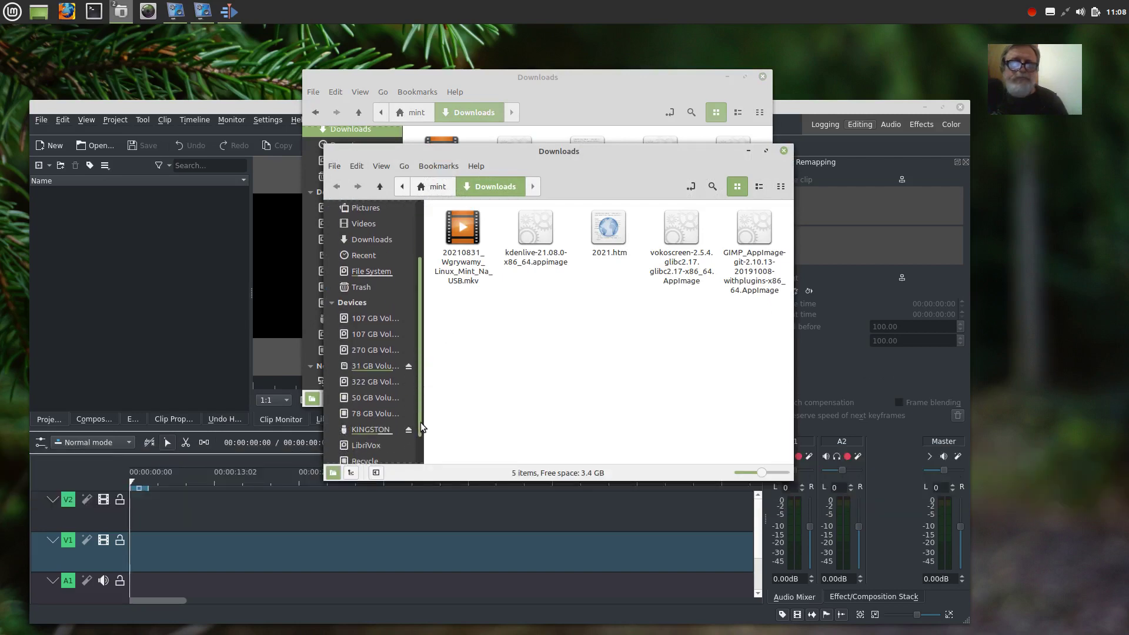
left_click(371, 430)
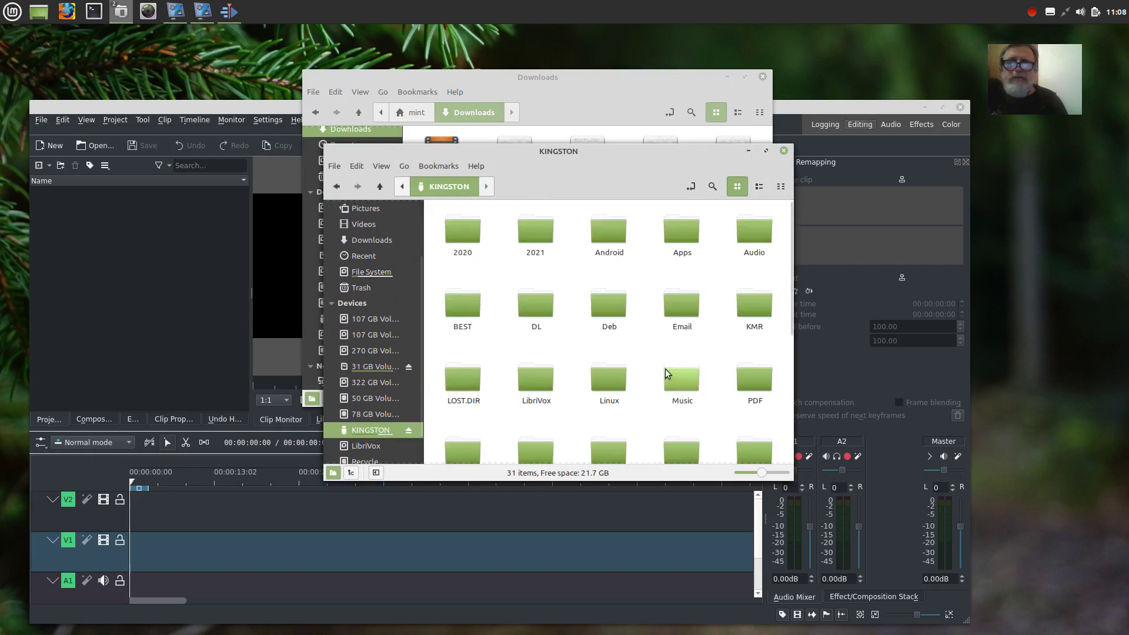
double_click(608, 377)
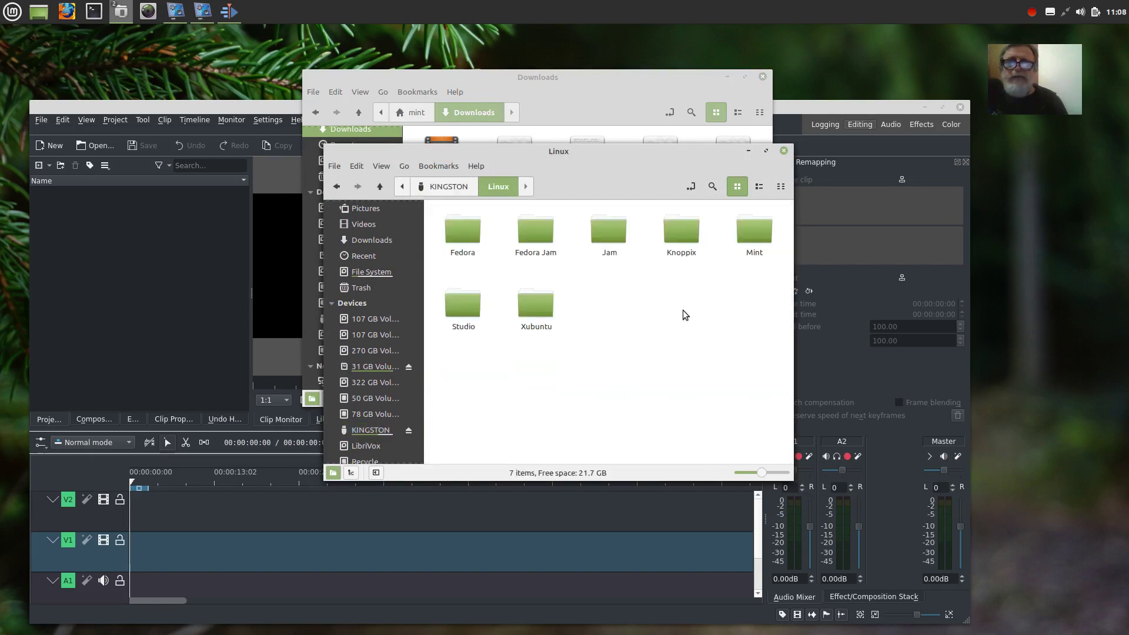
double_click(753, 234)
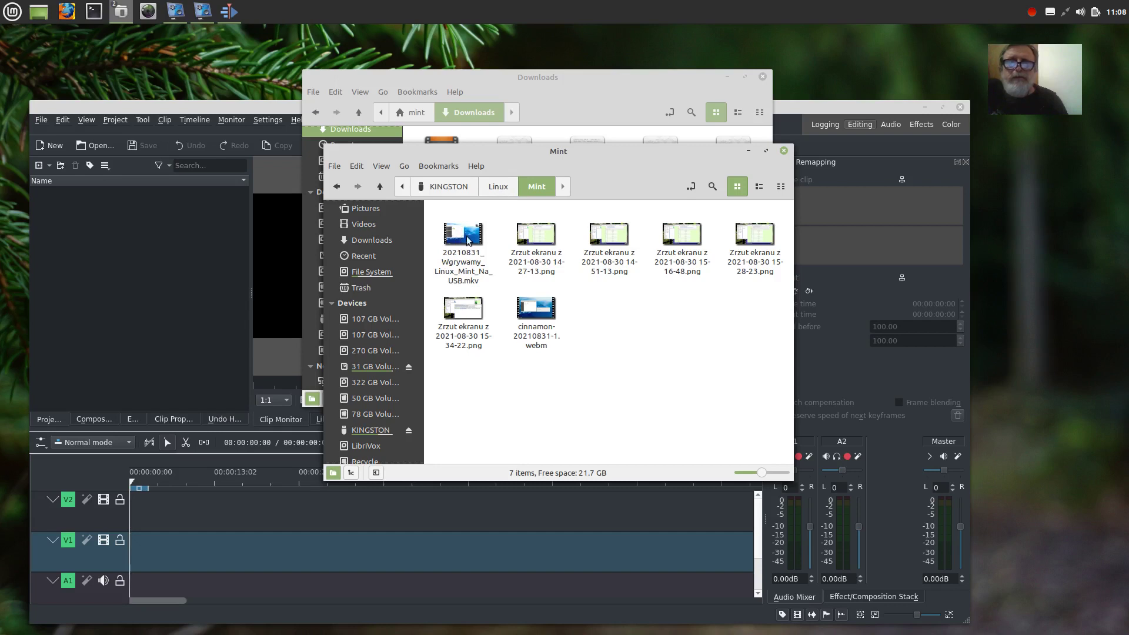
Copy cinnamon-20210831-1.webm from the Mint folder into Downloads and close the Mint window
left_click(537, 305)
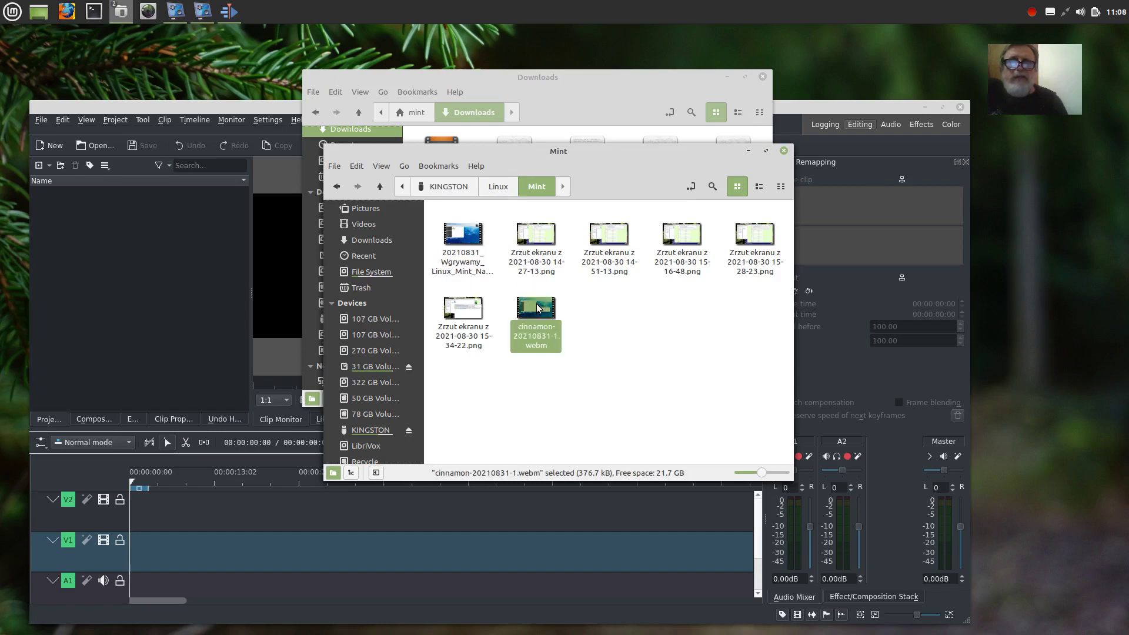
left_click_drag(565, 160, 772, 206)
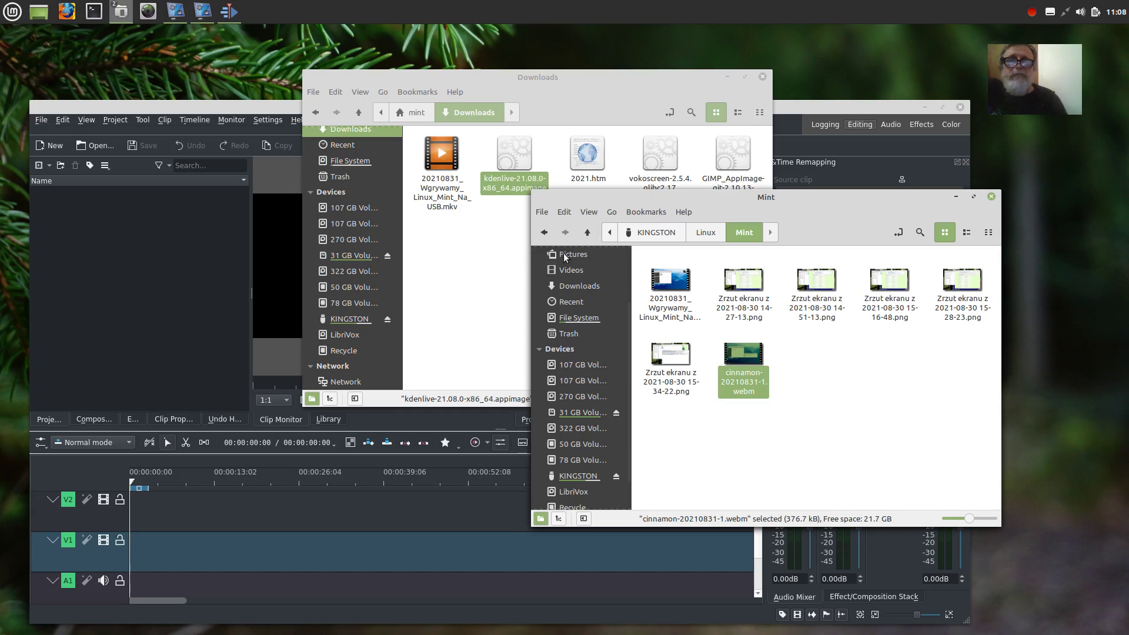
left_click_drag(738, 356, 493, 311)
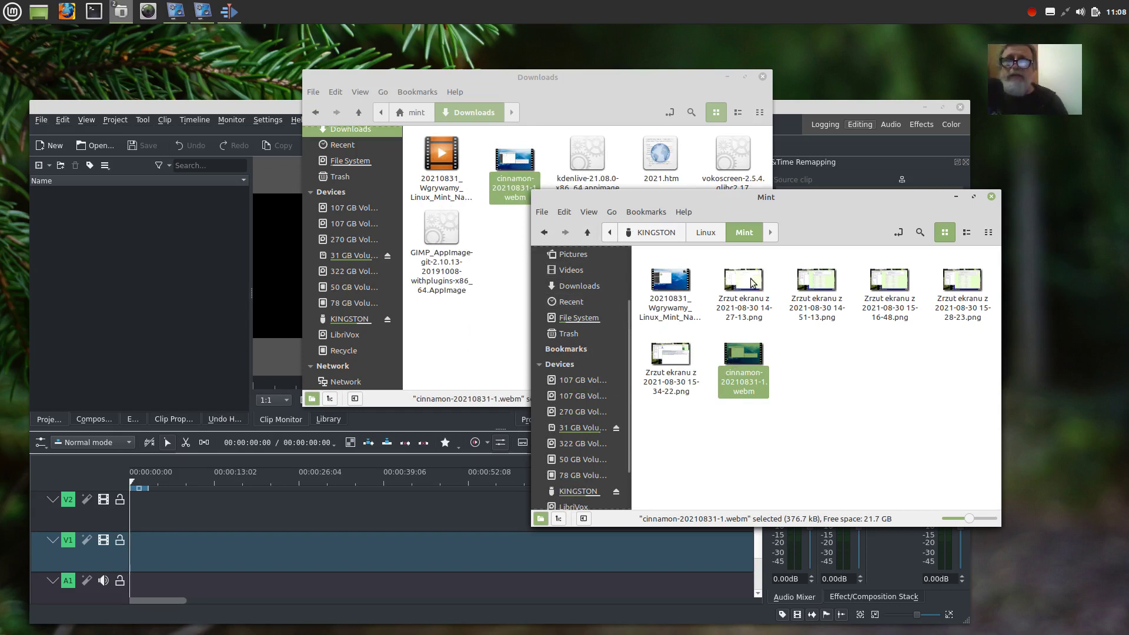
left_click(992, 197)
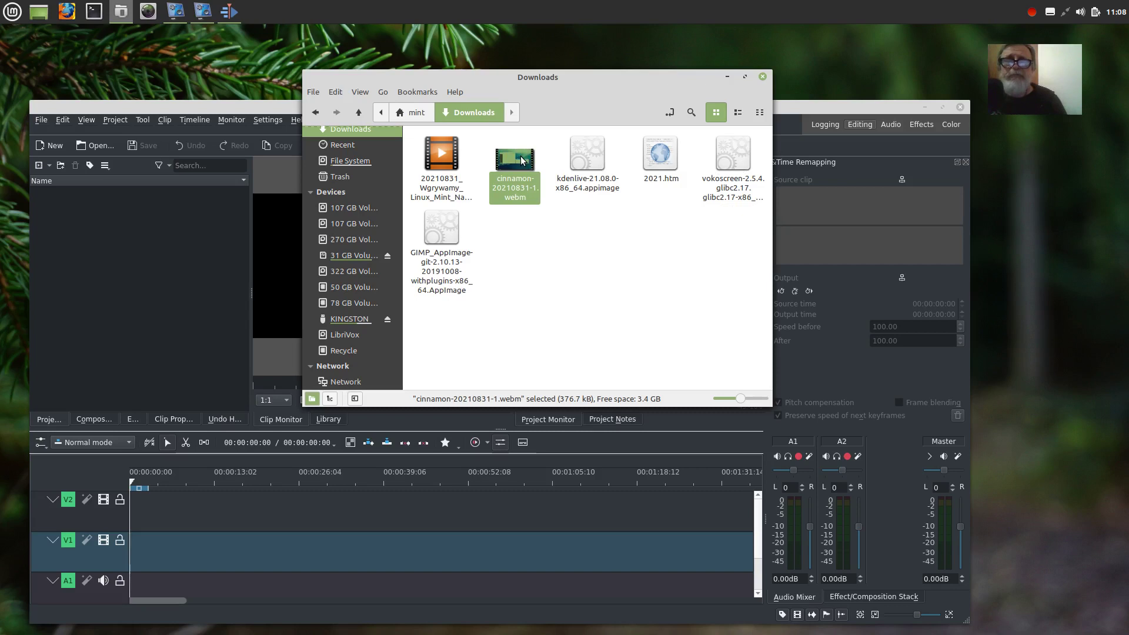
Import cinnamon-20210831-1.webm from Downloads into the Kdenlive project bin, keep the current project profile, and place the clip at the start of track V2
left_click_drag(521, 161, 170, 281)
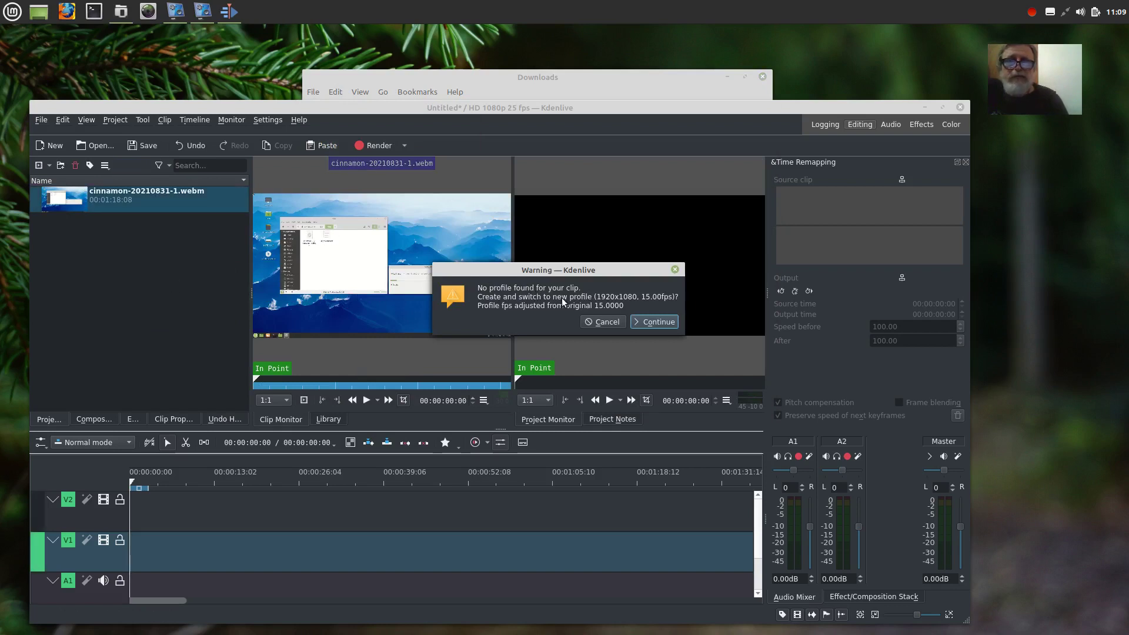
left_click(609, 323)
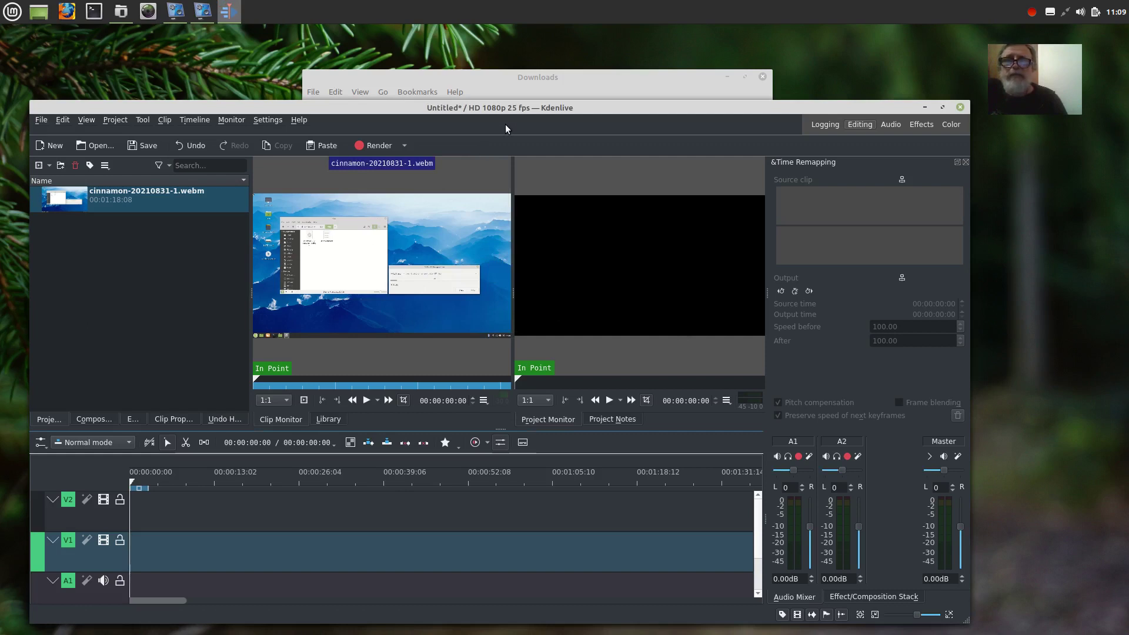
left_click_drag(494, 106, 499, 44)
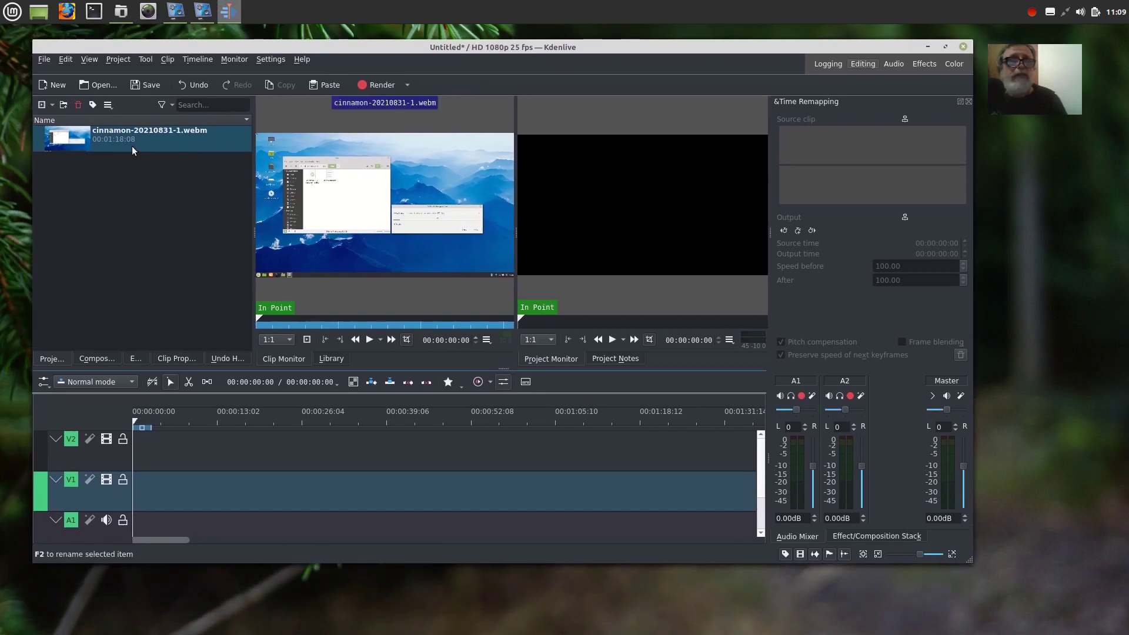
left_click_drag(70, 141, 141, 461)
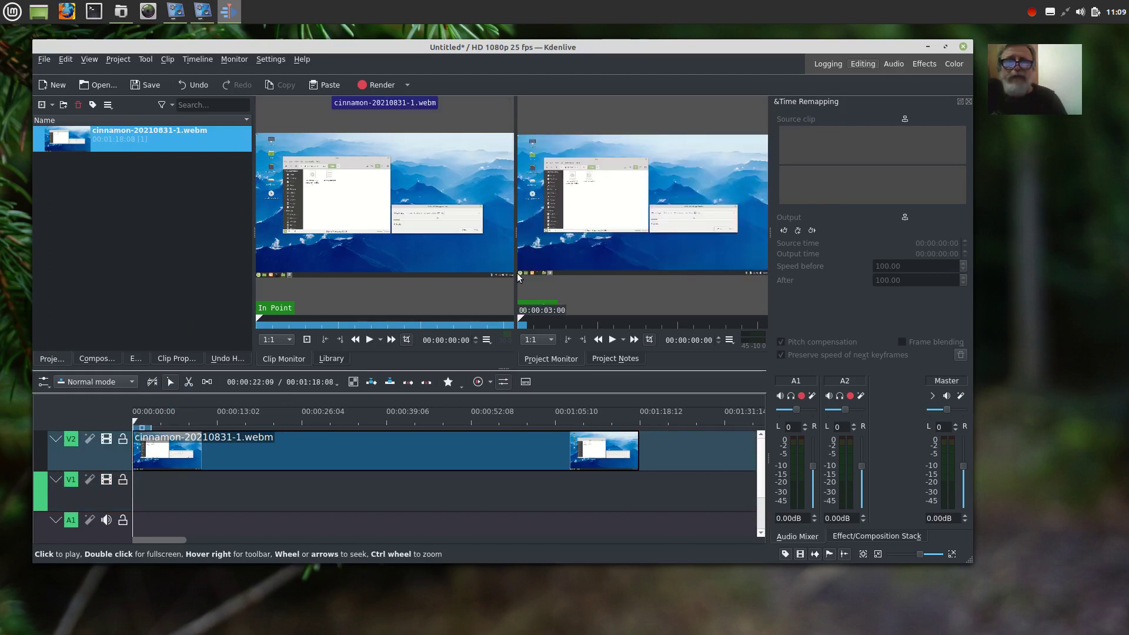
Widen the project monitor and play the timeline in it, move the Kdenlive window higher and make it taller, and pause playback
left_click_drag(516, 289, 288, 288)
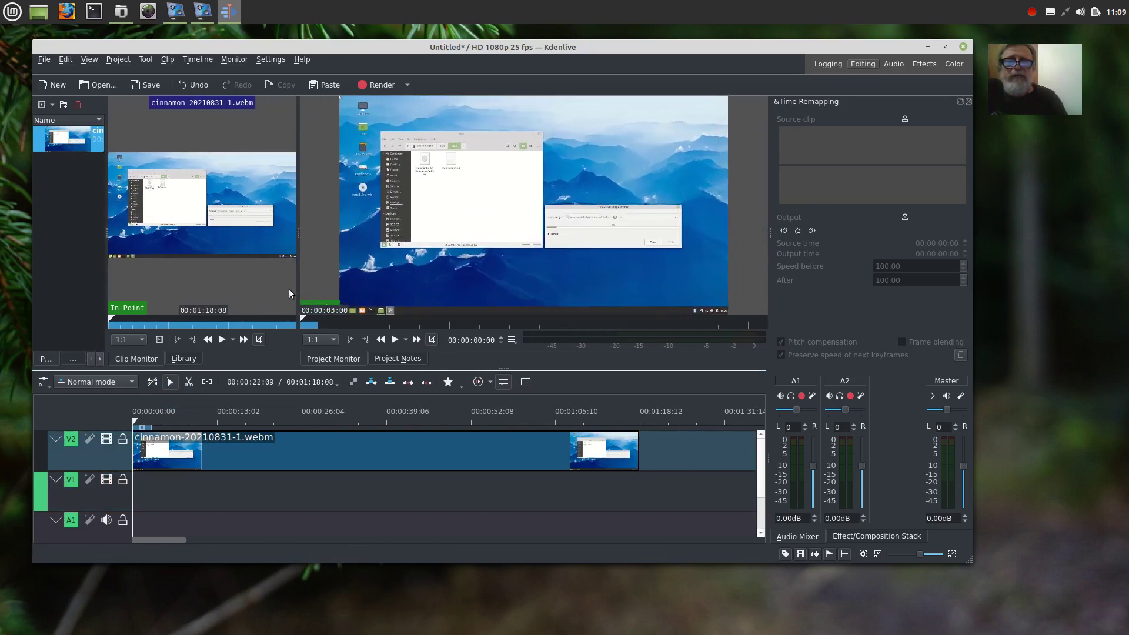
left_click(395, 340)
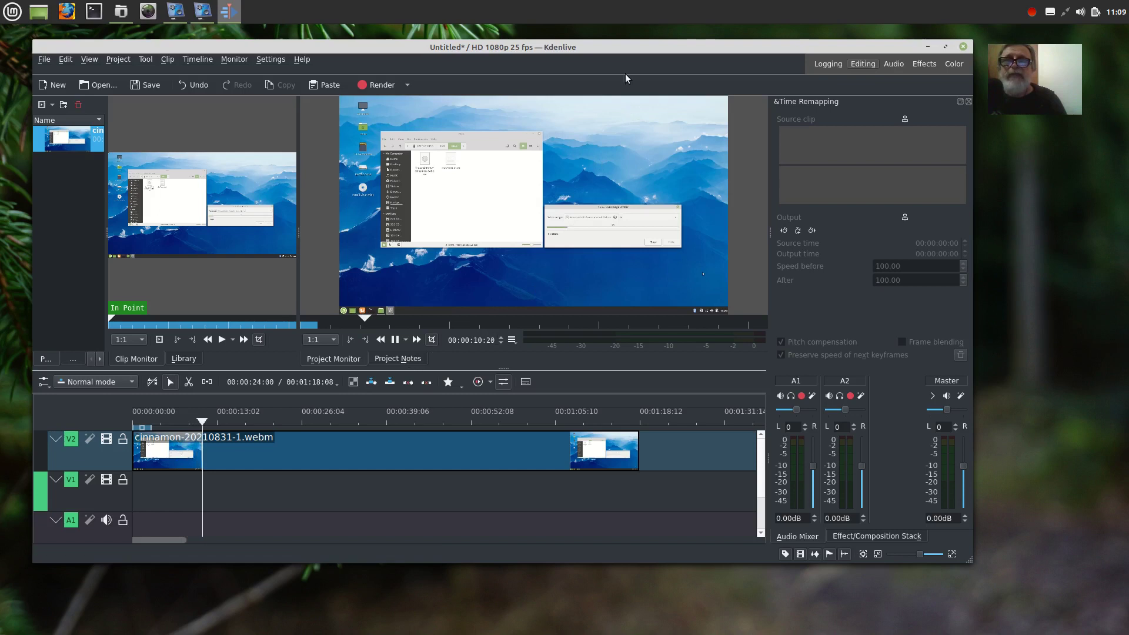
left_click_drag(617, 51, 596, 35)
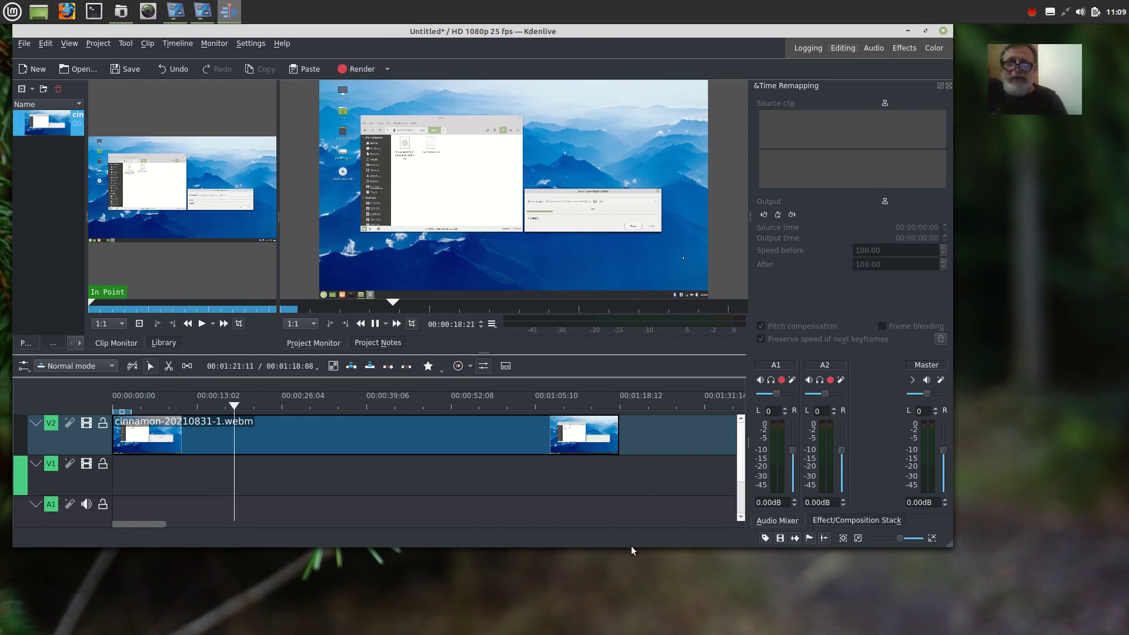
left_click_drag(632, 546, 631, 600)
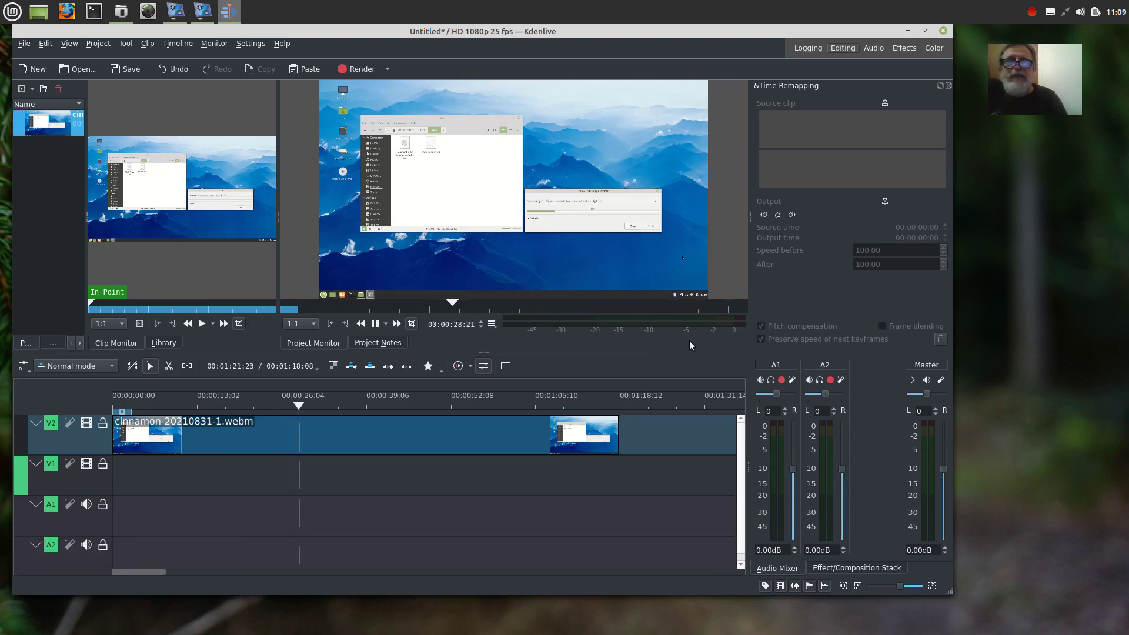
key("space")
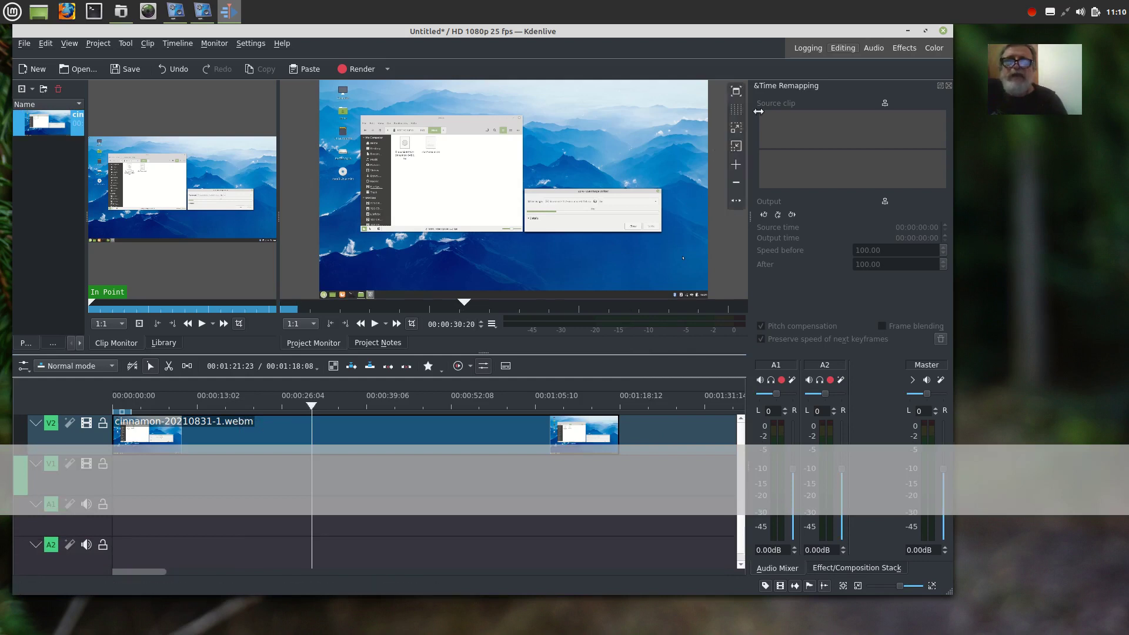
Minimize the Kdenlive window and close the Downloads window to clear the desktop
left_click(906, 29)
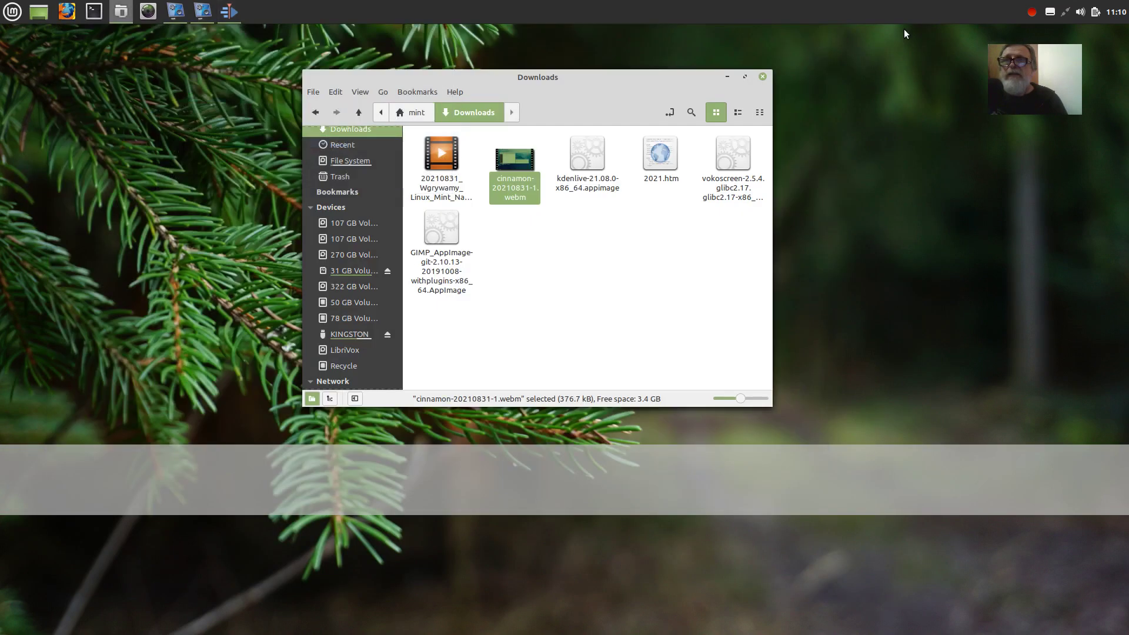
left_click(763, 77)
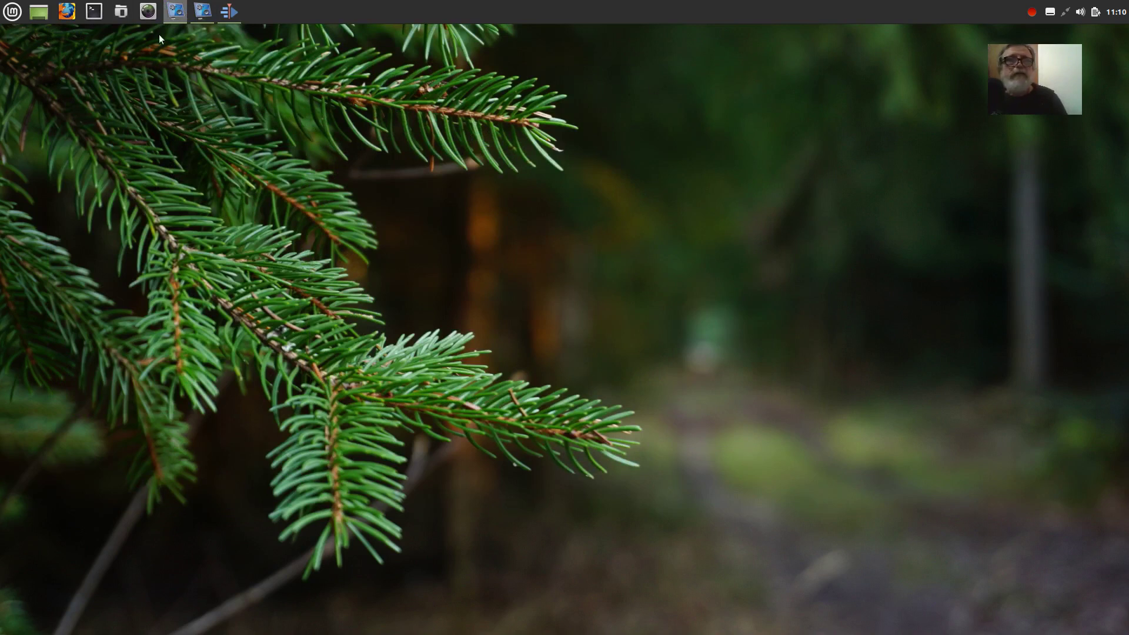
Open a terminal, enlarge its text by three zoom levels, and move the window toward the middle of the desktop
left_click(97, 13)
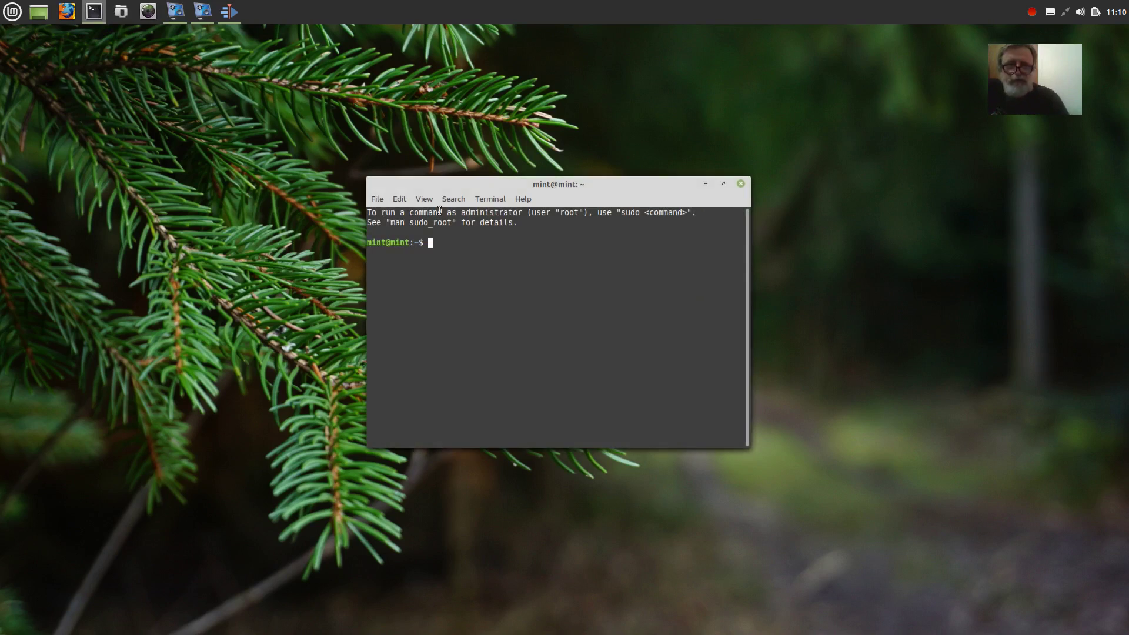
key("ctrl+plus")
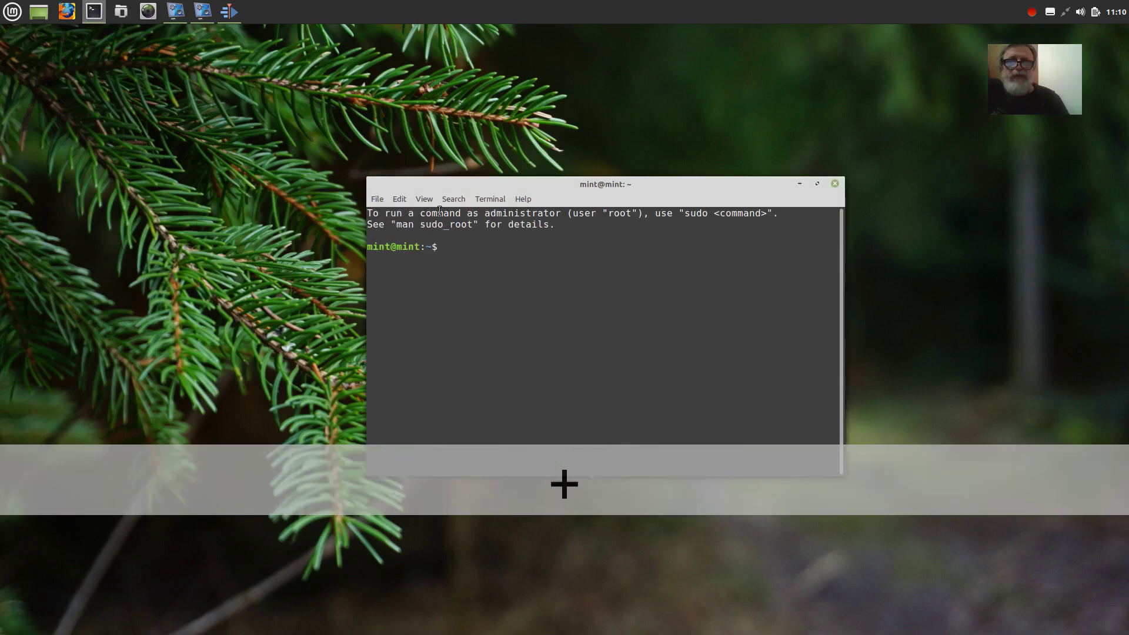
key("ctrl+plus")
key("ctrl+plus")
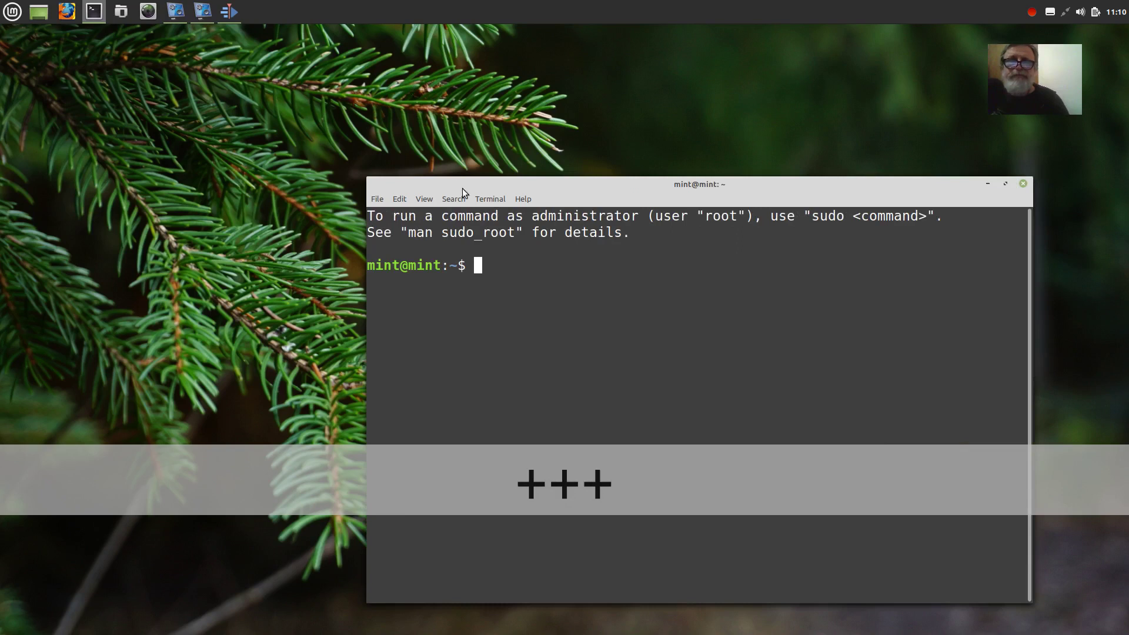
left_click_drag(506, 179, 407, 143)
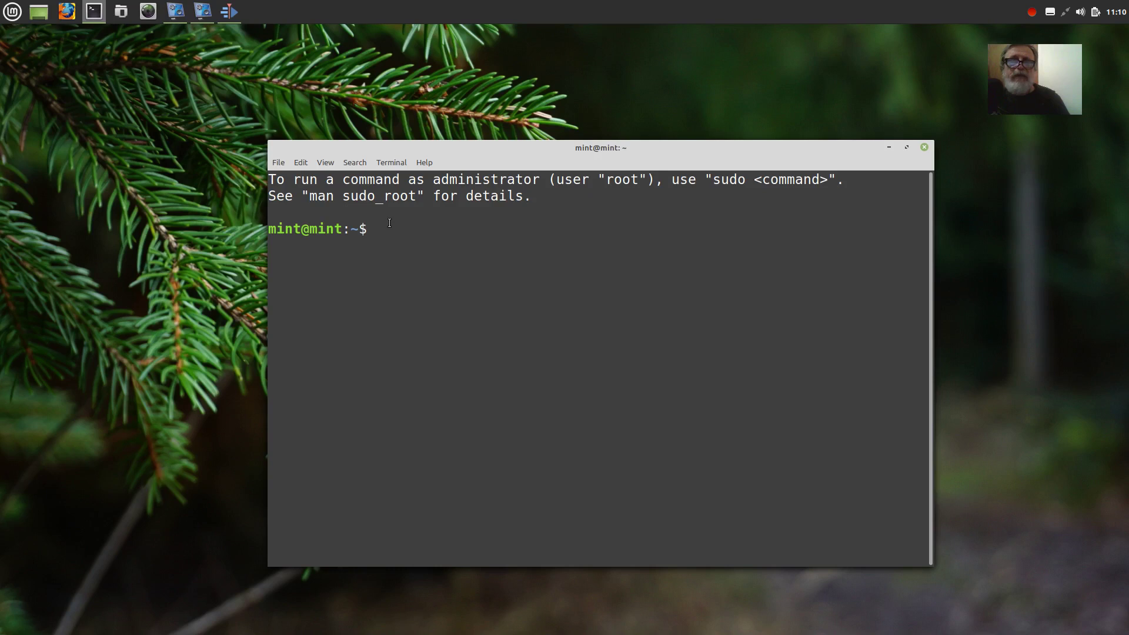
Run uname -a in the terminal to show the kernel and system information
type("uname ")
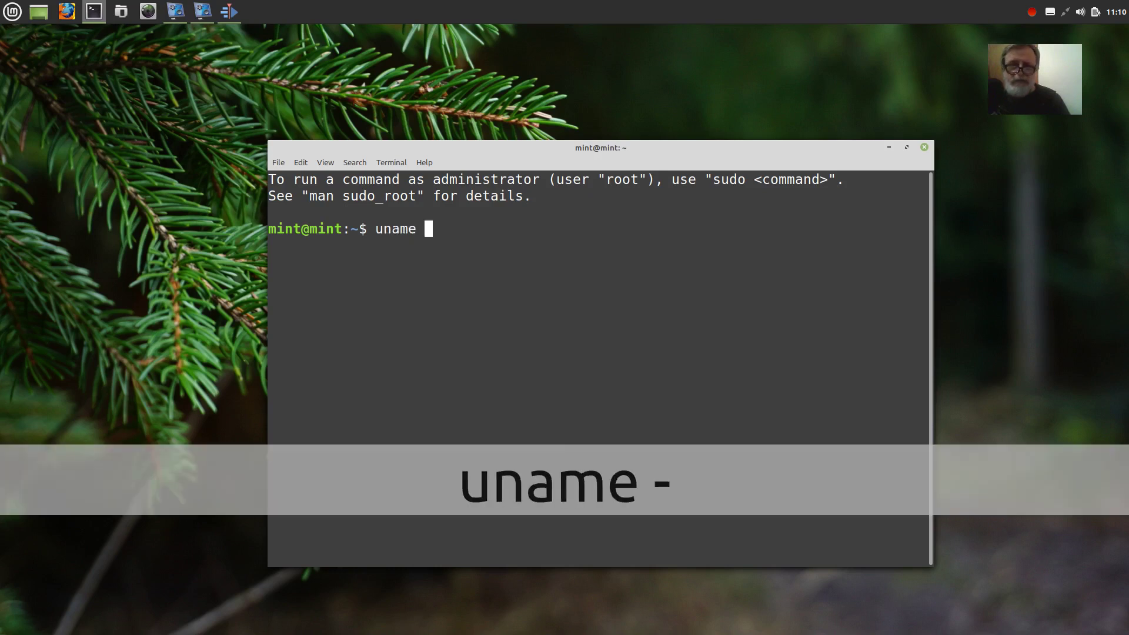
type("-a")
key("Return")
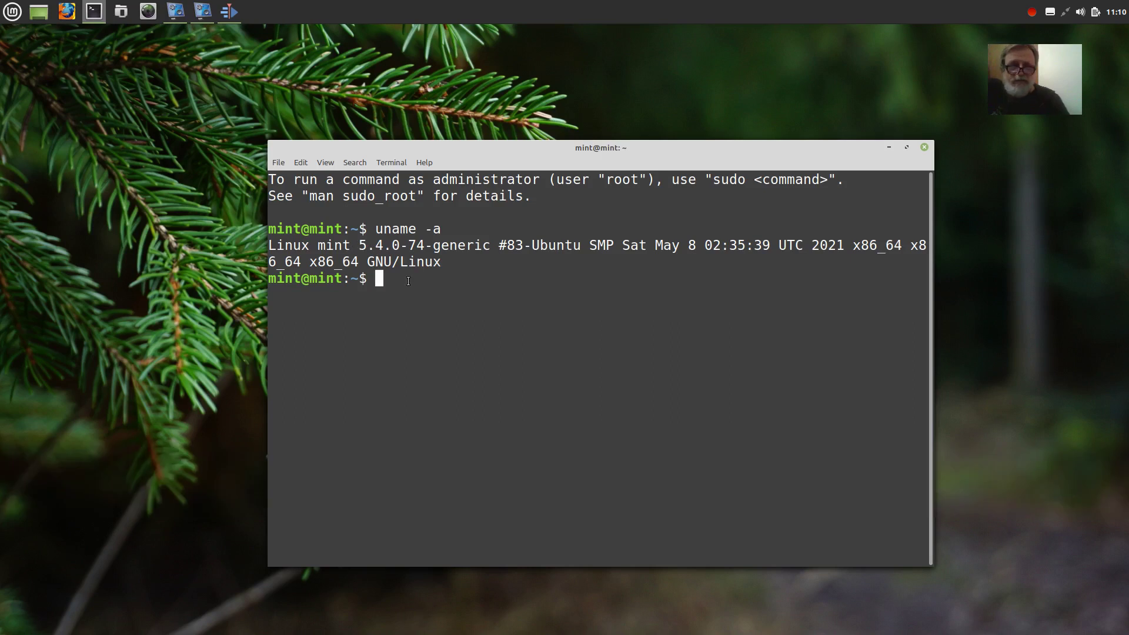
Run free -m to check memory usage in megabytes, and close the terminal
type("f")
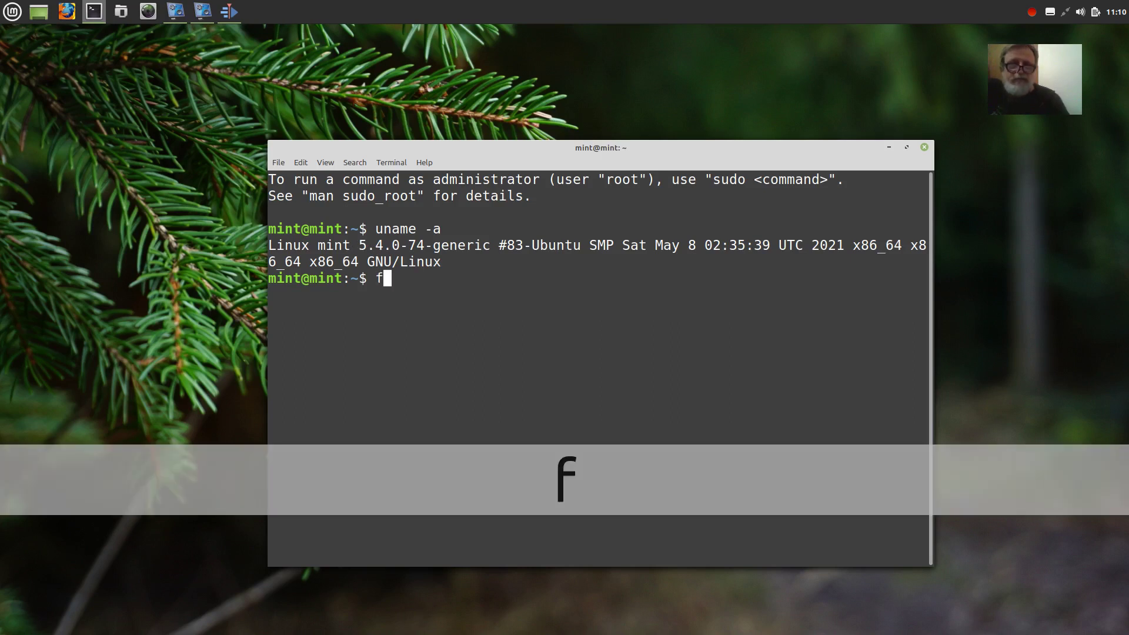
type("ree ")
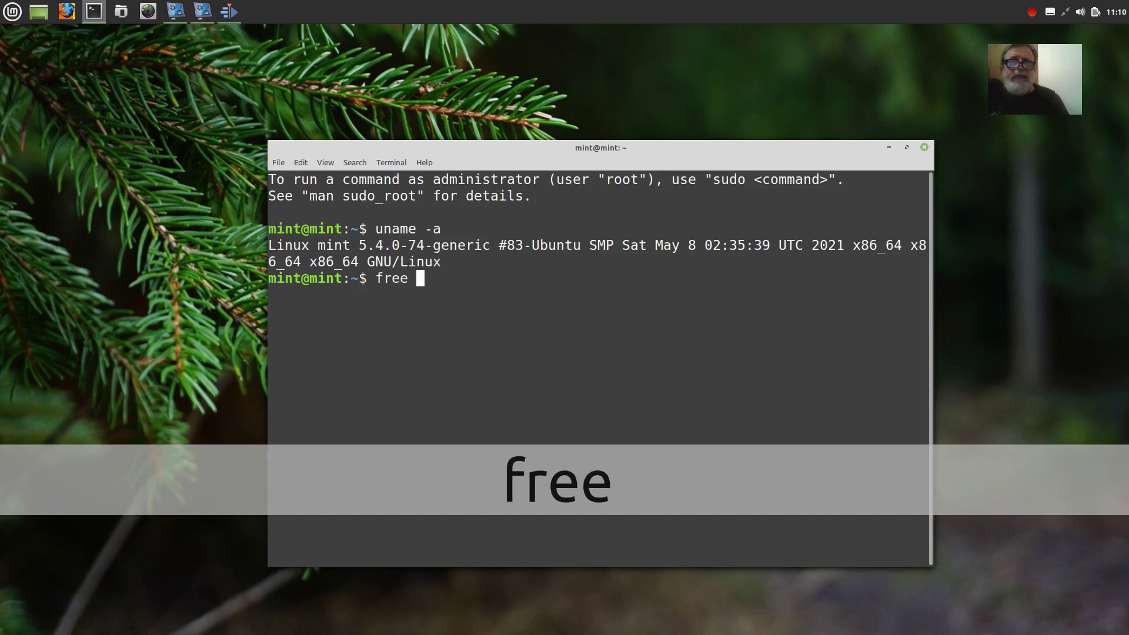
type("-m")
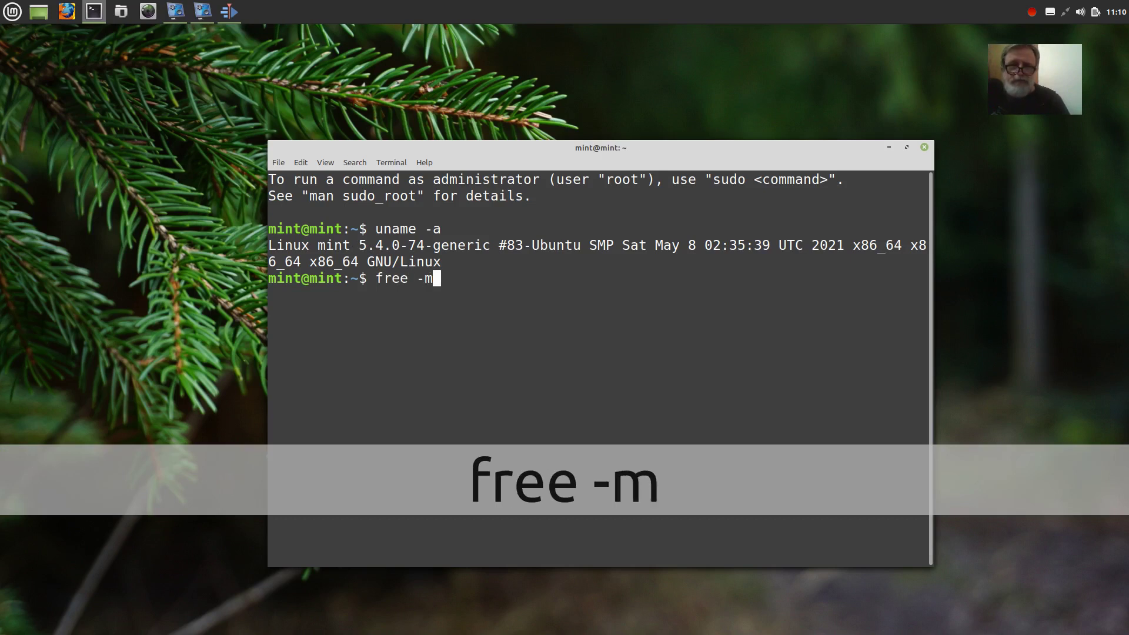
key("Return")
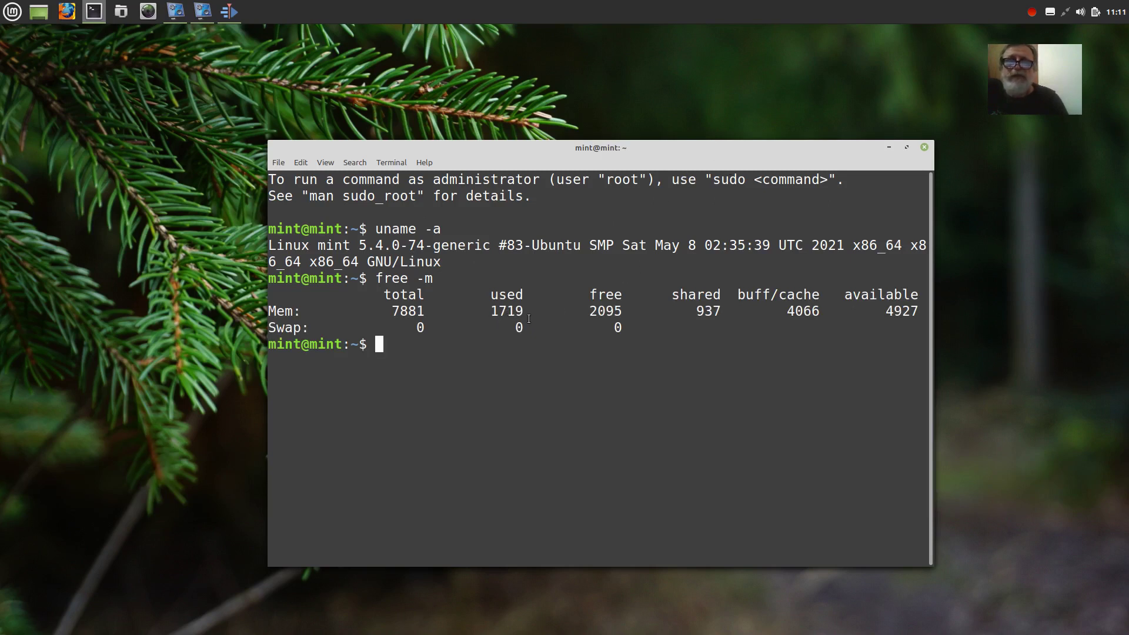
left_click(925, 148)
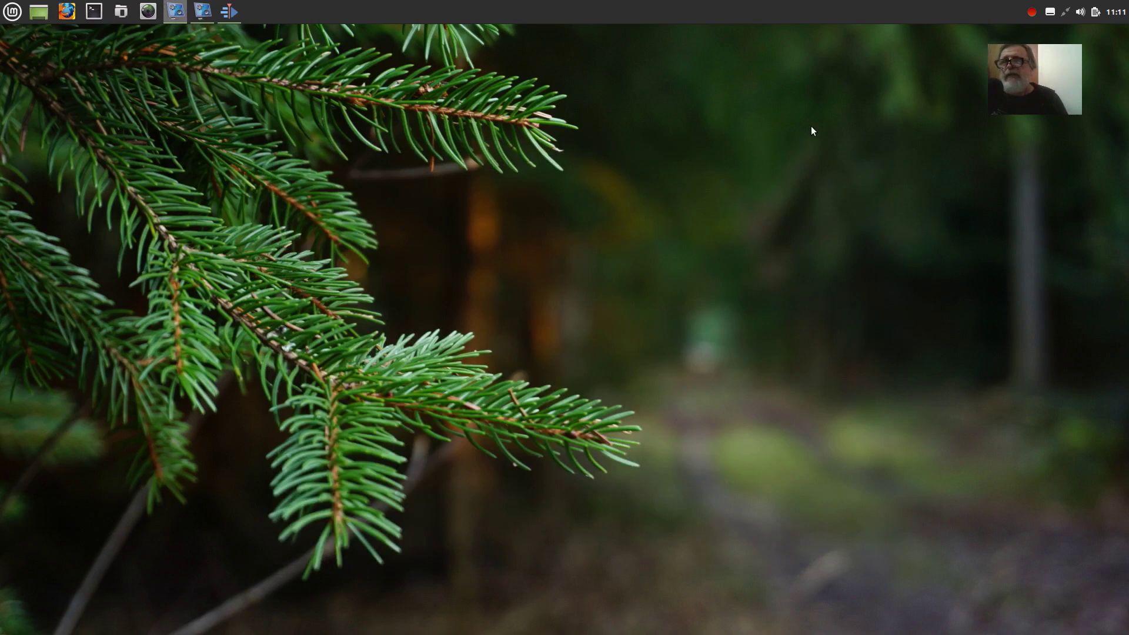